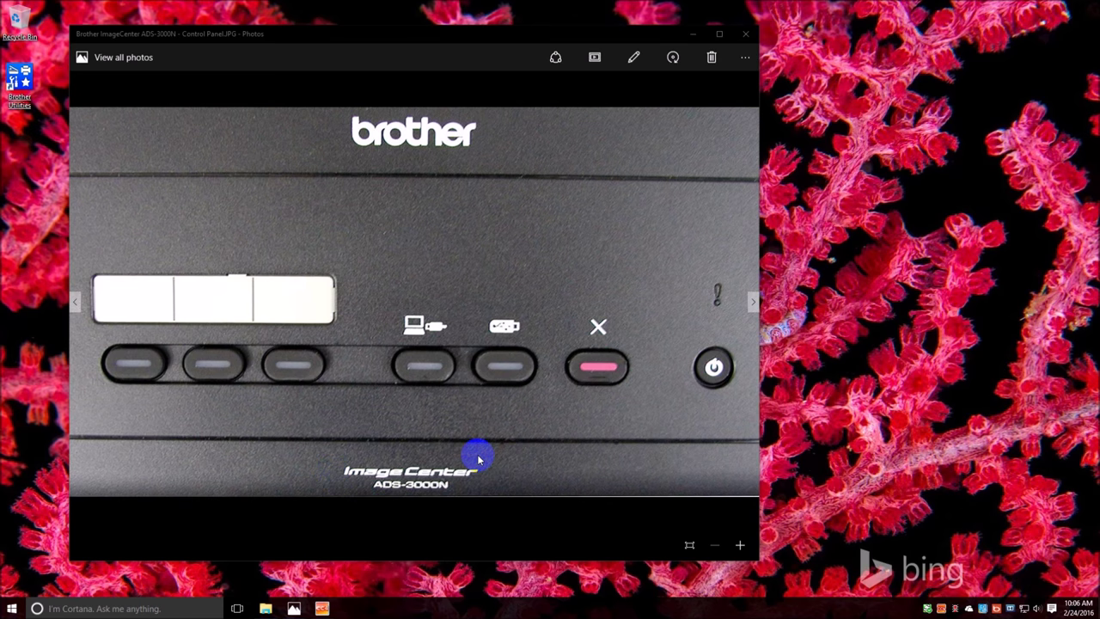
Open ControlCenter4 for the ADS-3000N LAN scanner and keep it in Advanced Mode.
{"action": "right_click", "coordinate": [942, 609]}
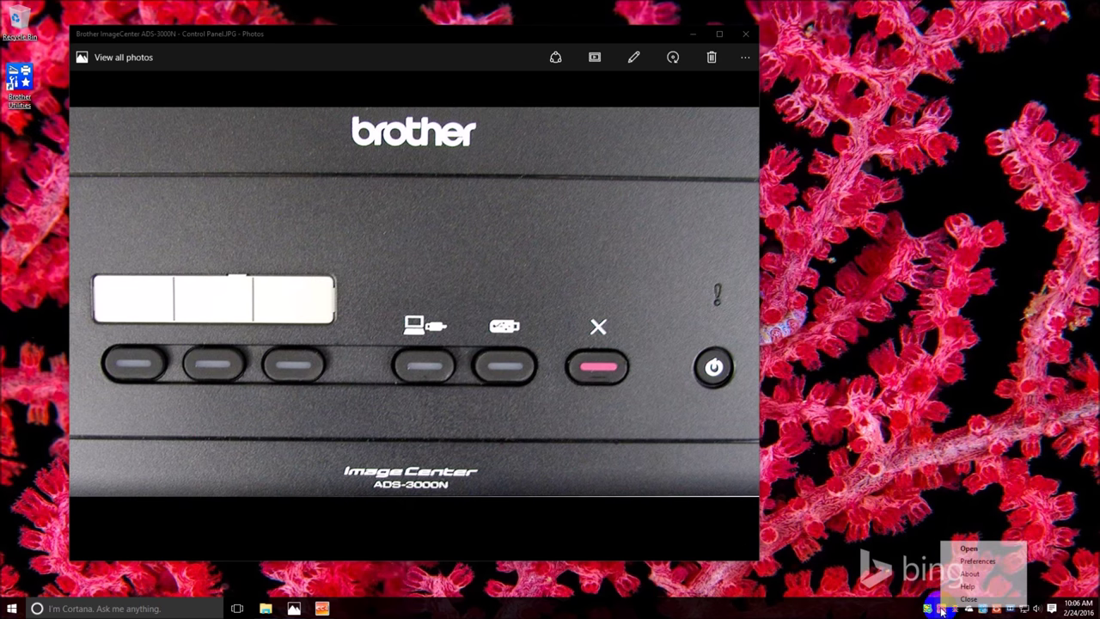
{"action": "left_click", "coordinate": [941, 609]}
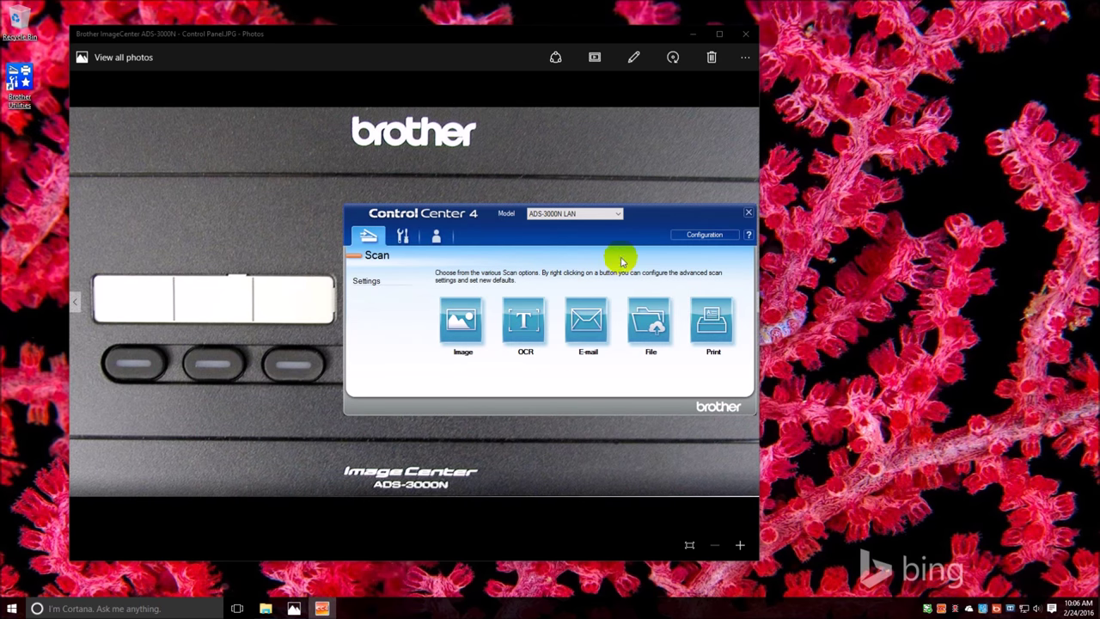
{"action": "left_click", "coordinate": [729, 235]}
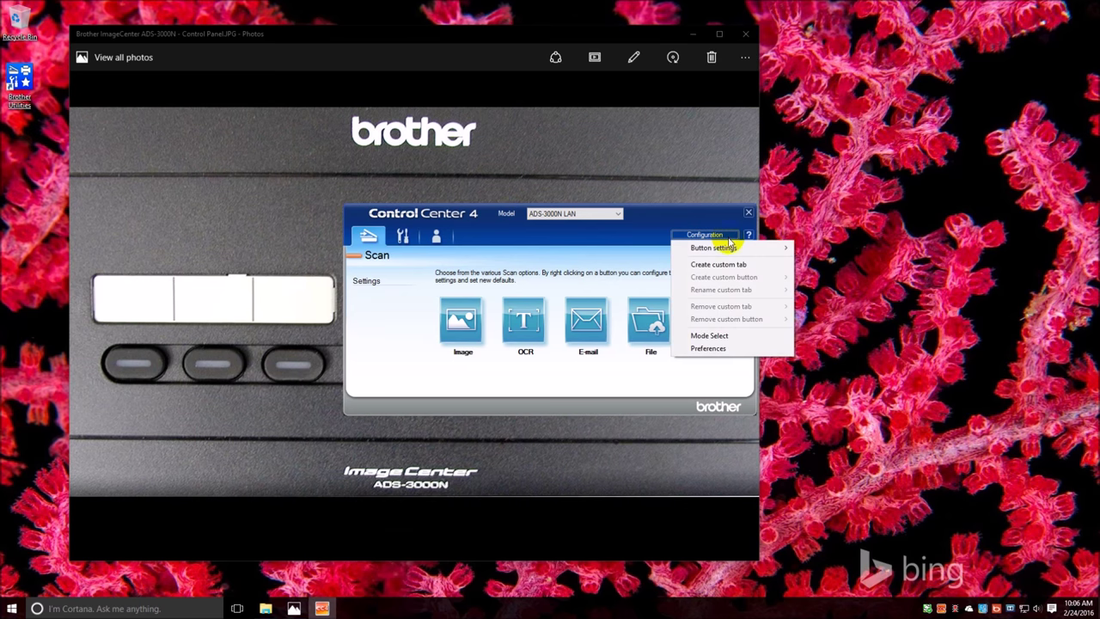
{"action": "left_click", "coordinate": [721, 336]}
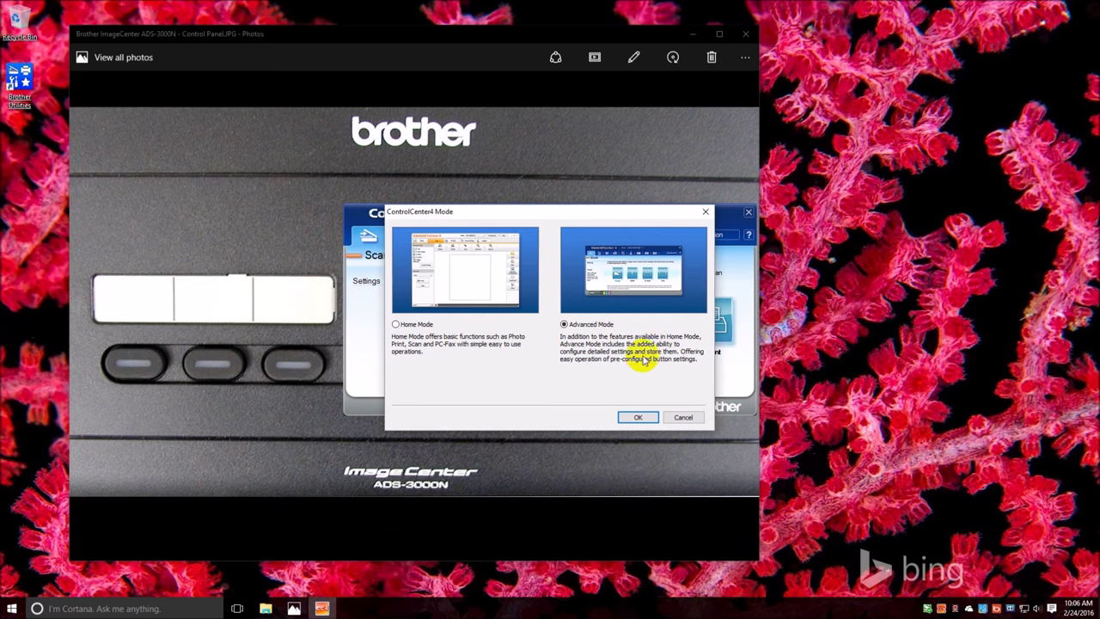
{"action": "left_click", "coordinate": [638, 416]}
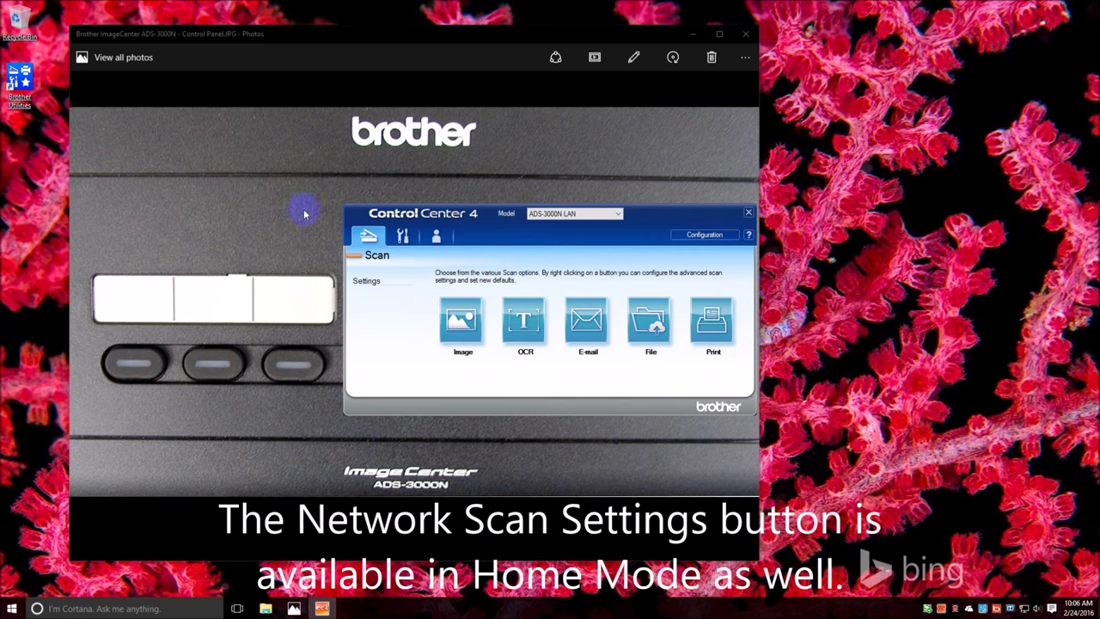
Open the Scan to Net Settings from the scanner's device settings in Microsoft Edge.
{"action": "left_click", "coordinate": [402, 236]}
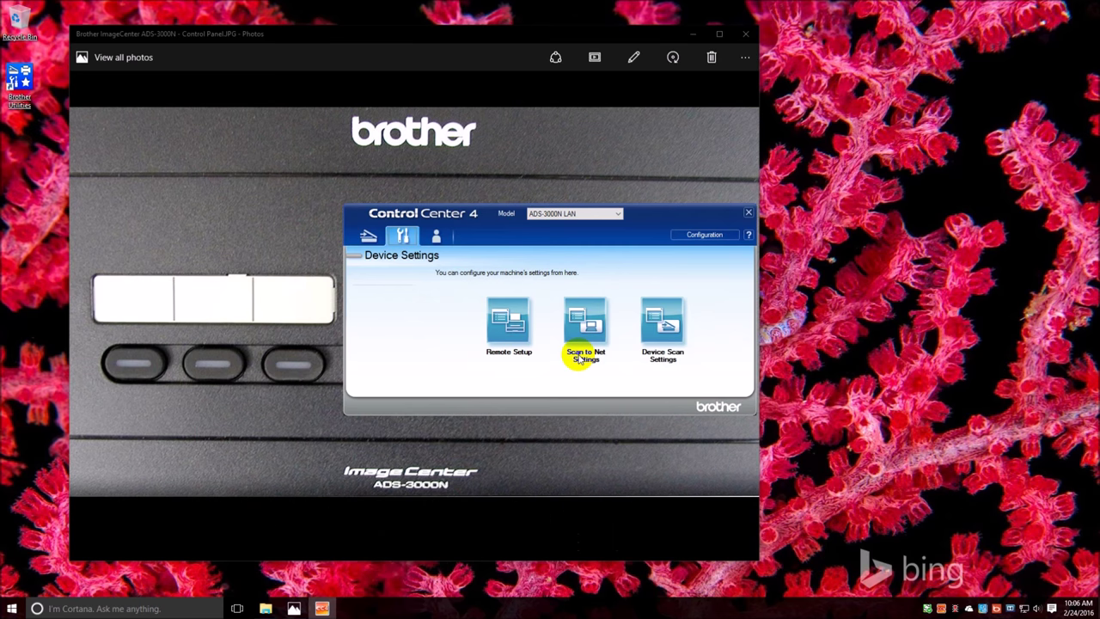
{"action": "left_click", "coordinate": [490, 448]}
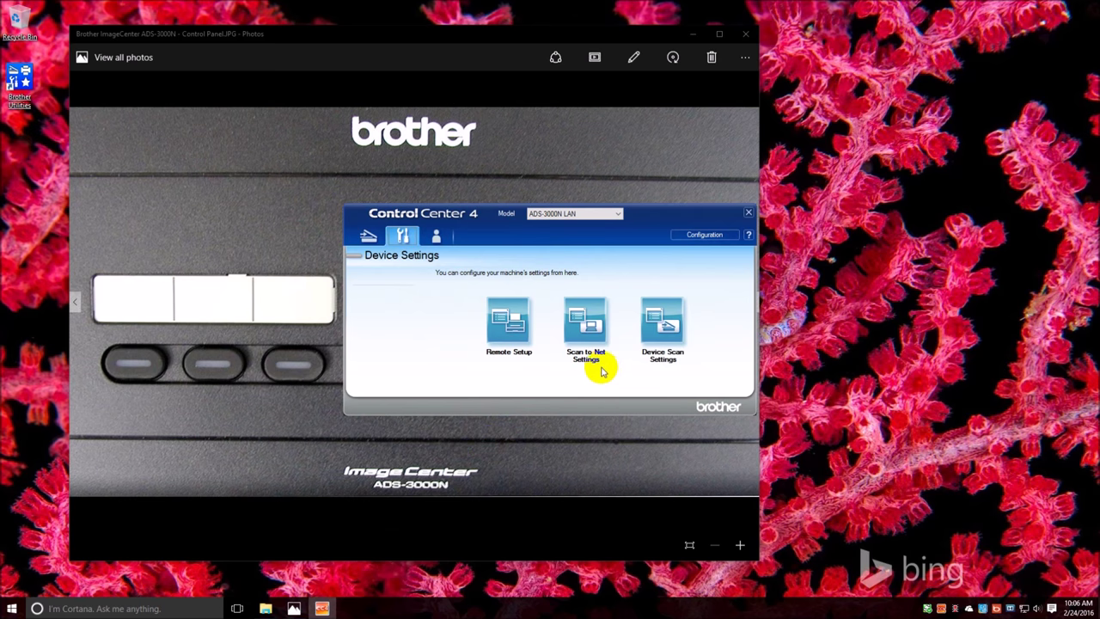
{"action": "mouse_move", "coordinate": [590, 333]}
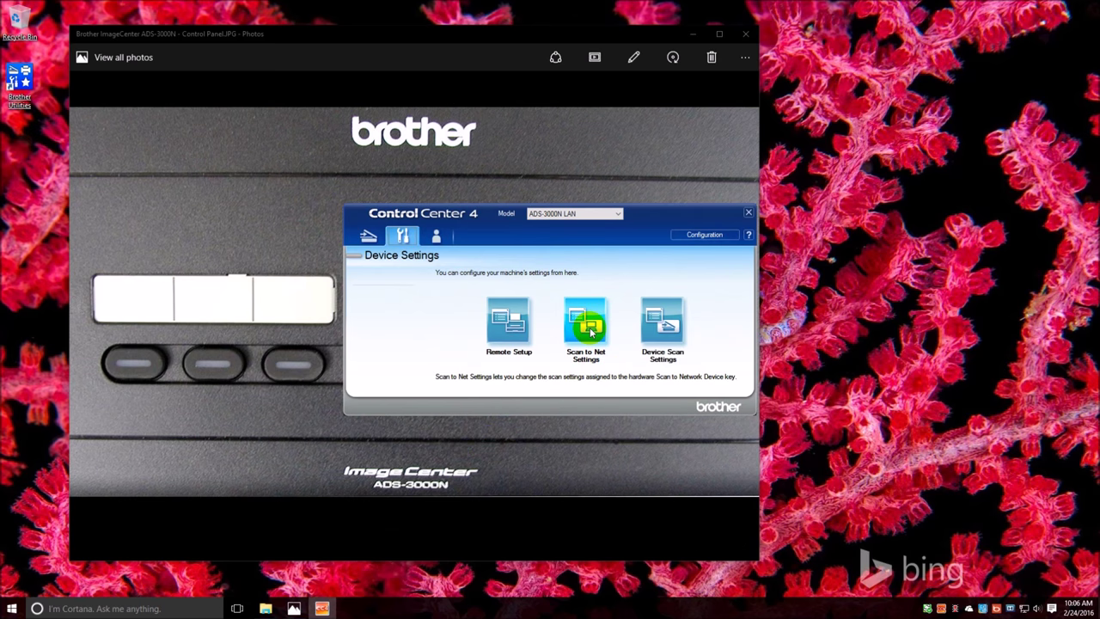
{"action": "left_click", "coordinate": [590, 333]}
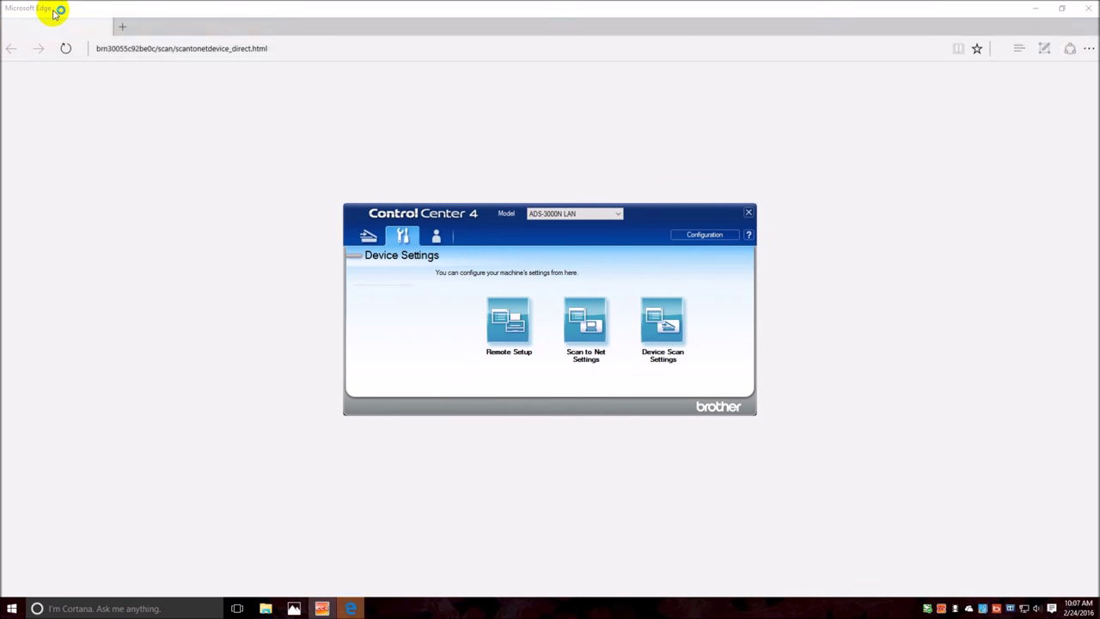
{"action": "left_click", "coordinate": [53, 10]}
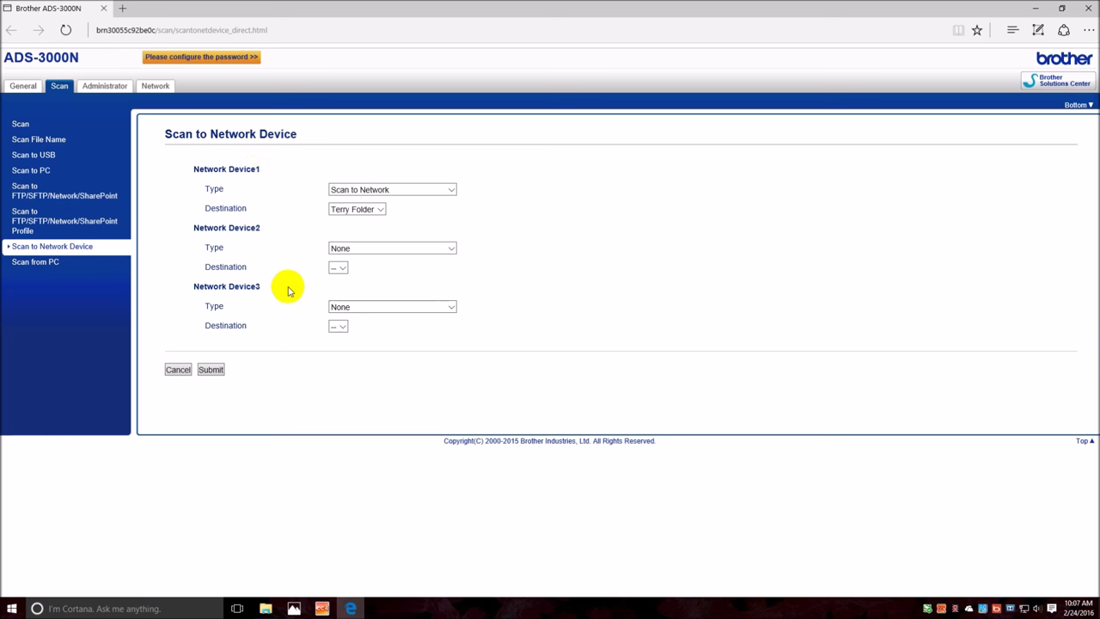
Set the Network Device3 type to Scan to Network and check which destination profiles are available.
{"action": "left_click", "coordinate": [452, 308]}
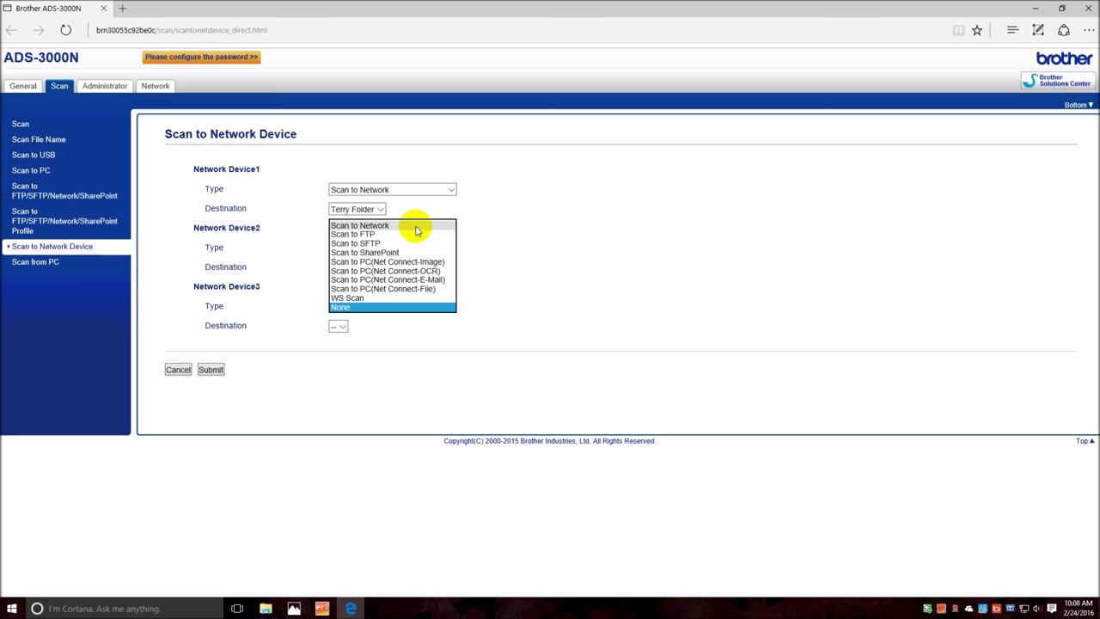
{"action": "left_click", "coordinate": [416, 227]}
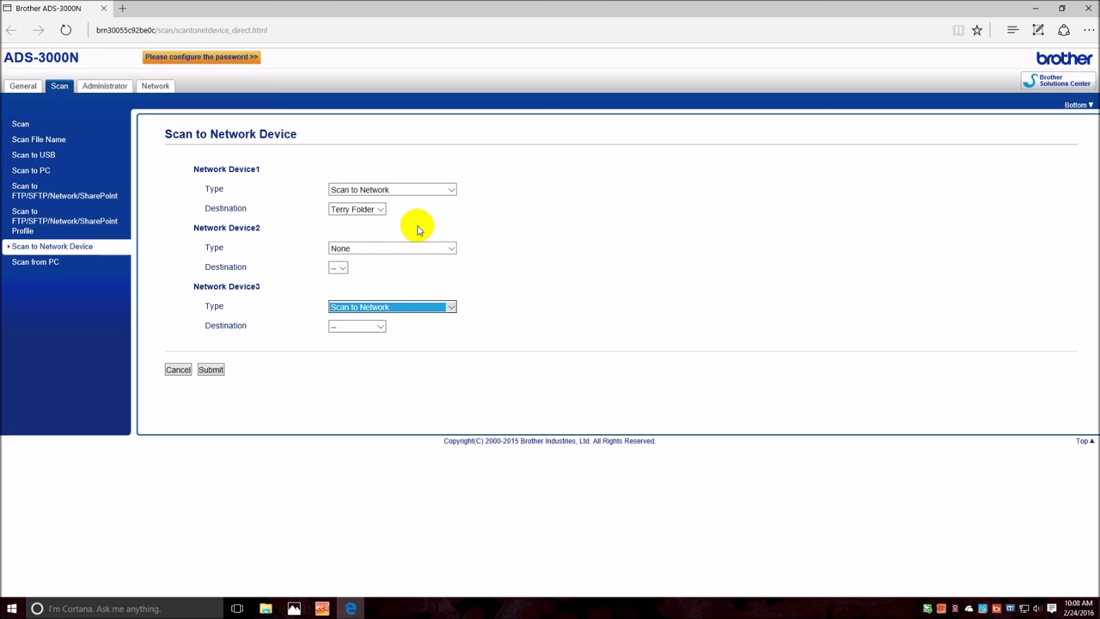
{"action": "left_click", "coordinate": [382, 327]}
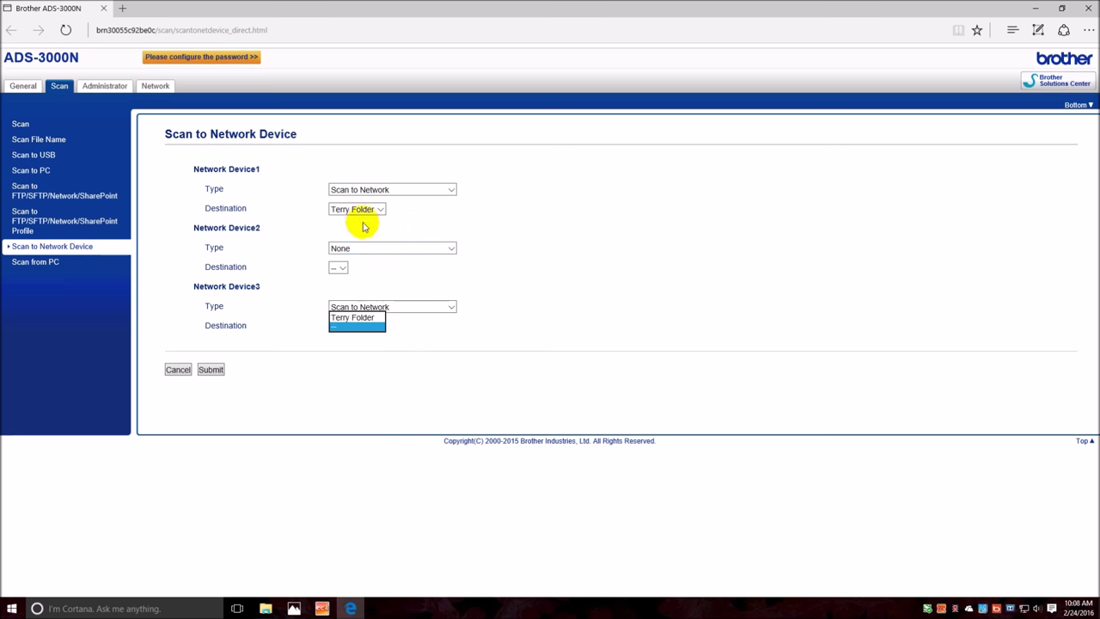
{"action": "left_click", "coordinate": [371, 330]}
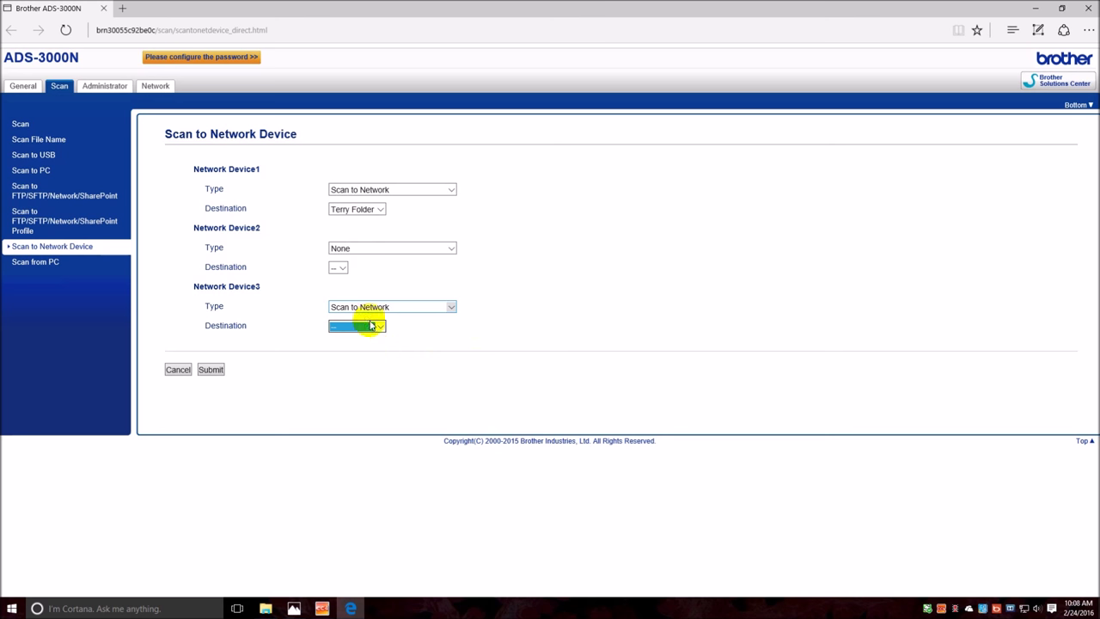
{"action": "left_click", "coordinate": [50, 199]}
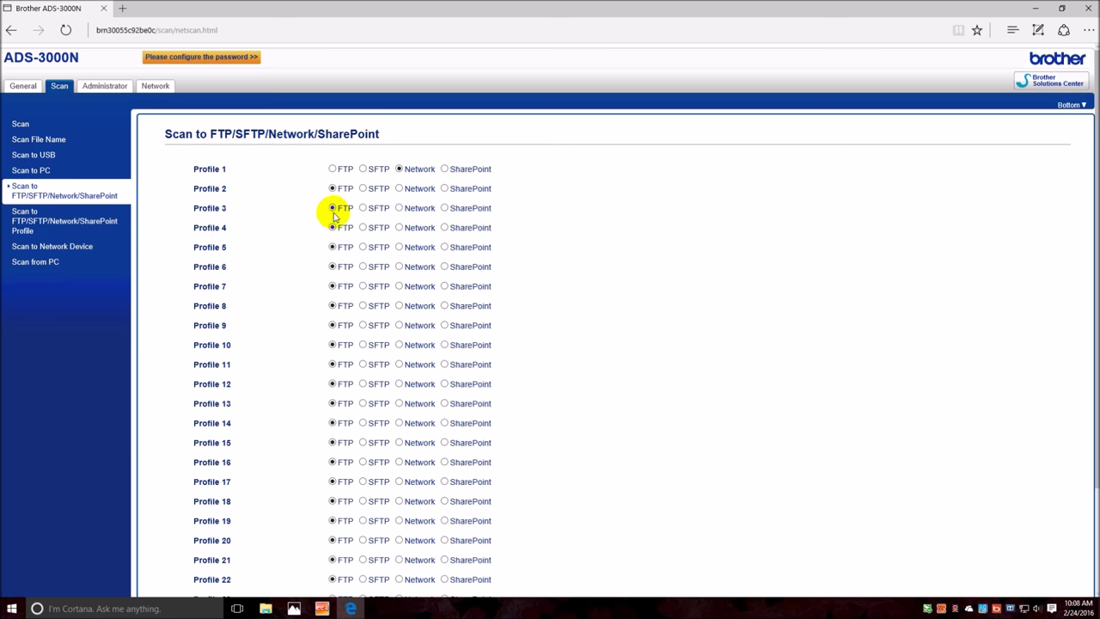
{"action": "left_click", "coordinate": [398, 208]}
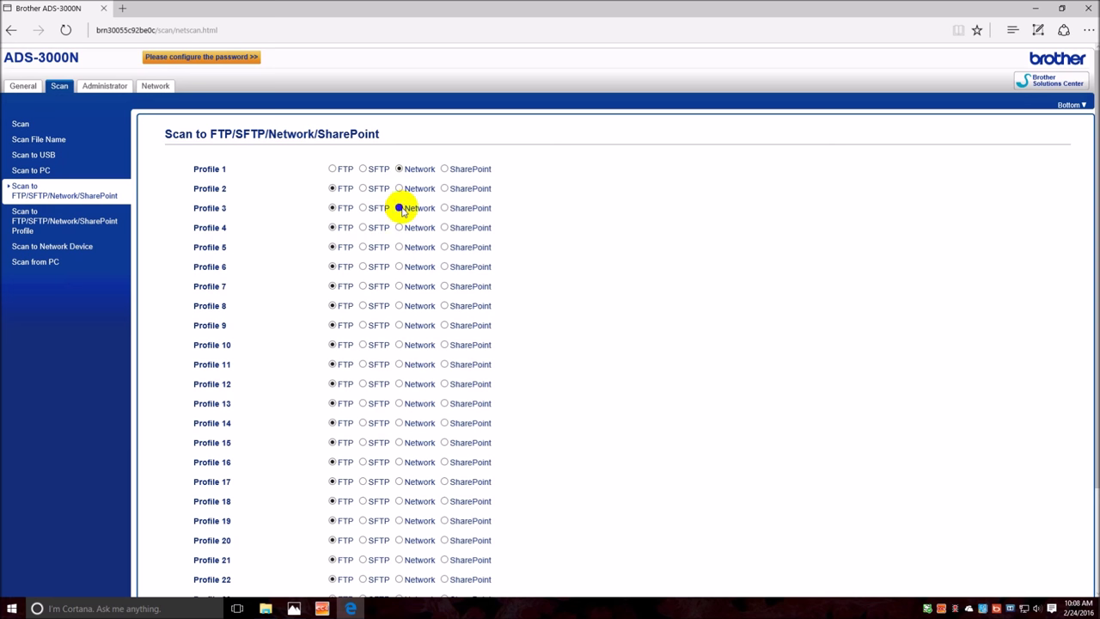
{"action": "left_click", "coordinate": [52, 225]}
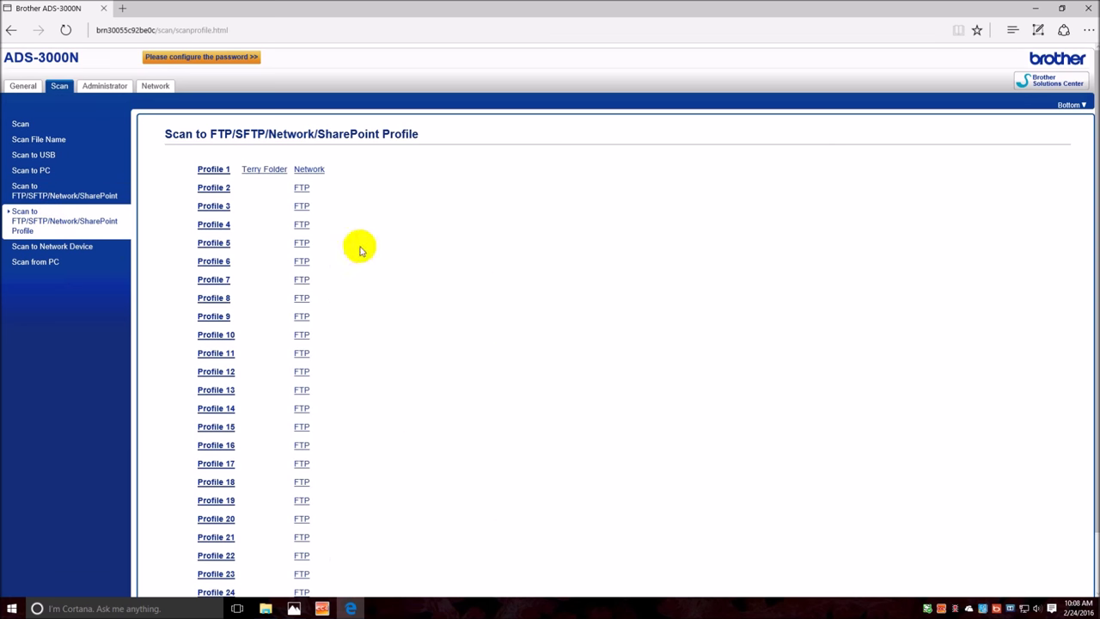
{"action": "left_click", "coordinate": [223, 209]}
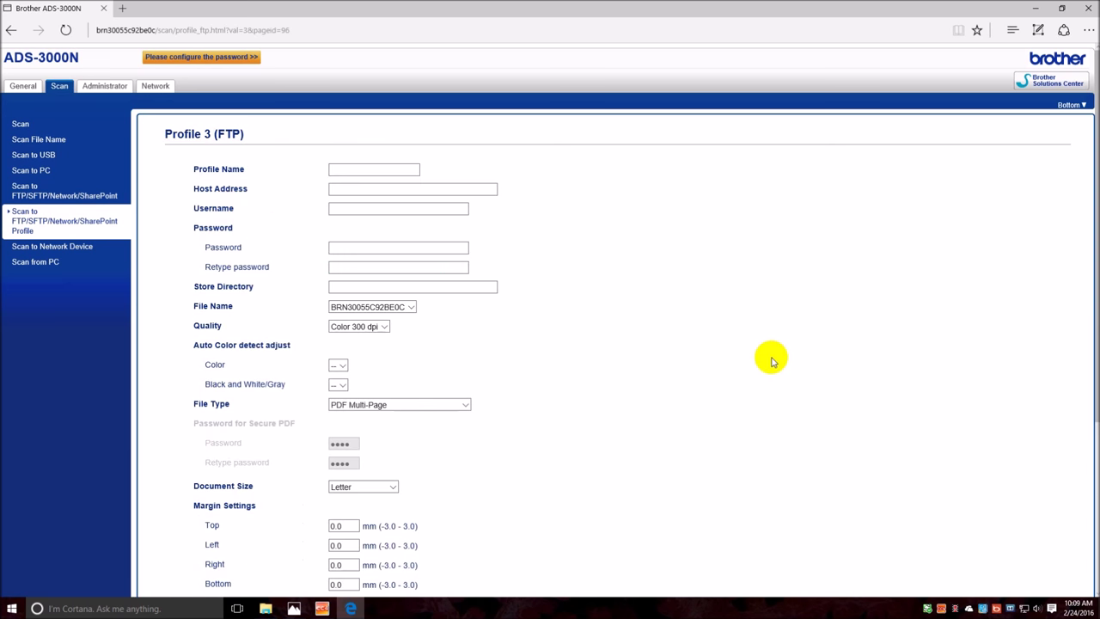
{"action": "left_click", "coordinate": [412, 171]}
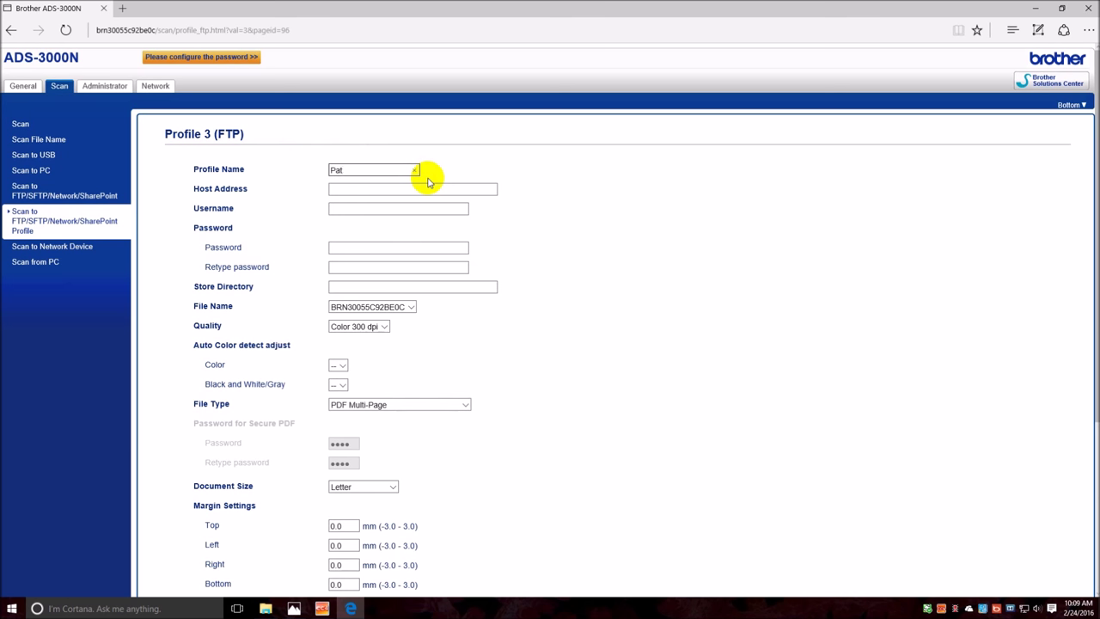
{"action": "key", "text": "BackSpace"}
{"action": "key", "text": "BackSpace"}
{"action": "key", "text": "BackSpace"}
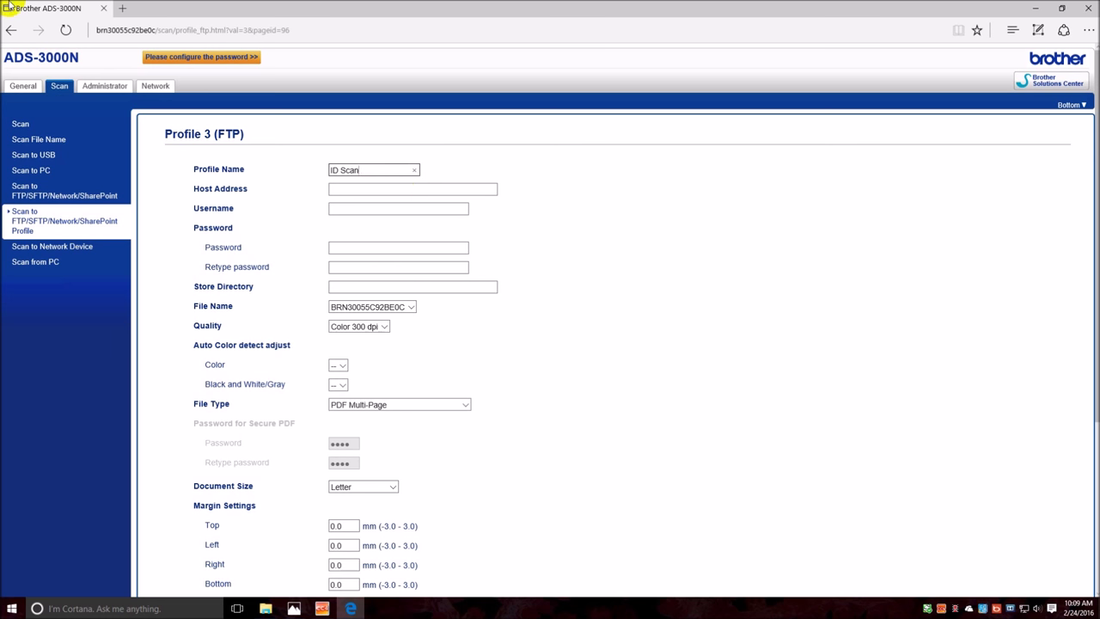
{"action": "left_click", "coordinate": [10, 31]}
{"action": "left_click", "coordinate": [10, 31]}
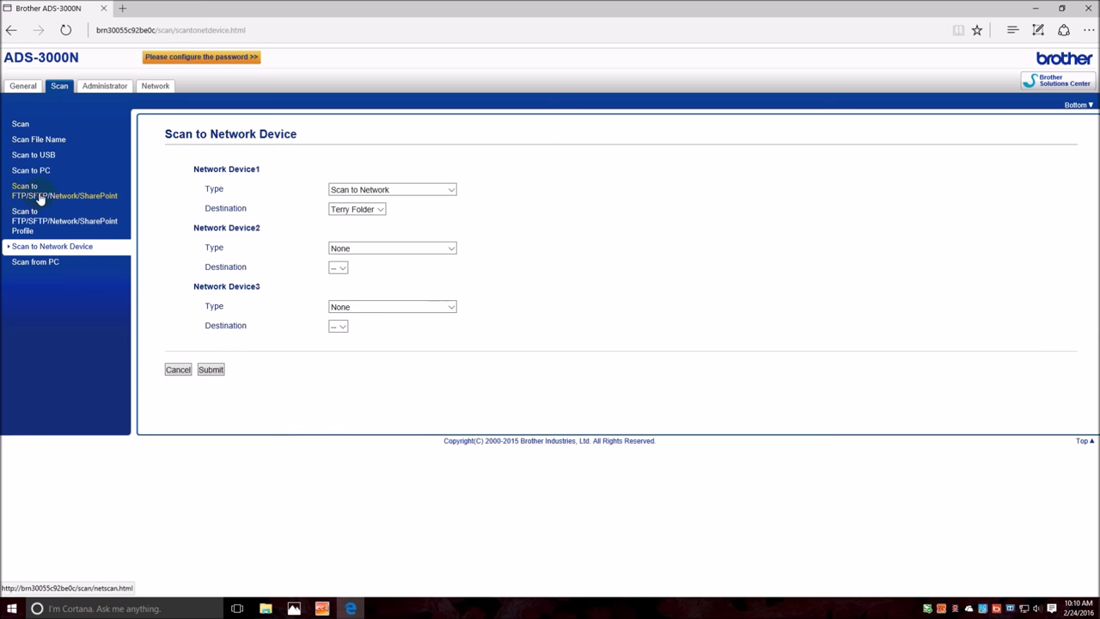
Set Profile 3 to Network in the Scan to FTP/SFTP/Network/SharePoint settings and submit the change.
{"action": "left_click", "coordinate": [38, 198]}
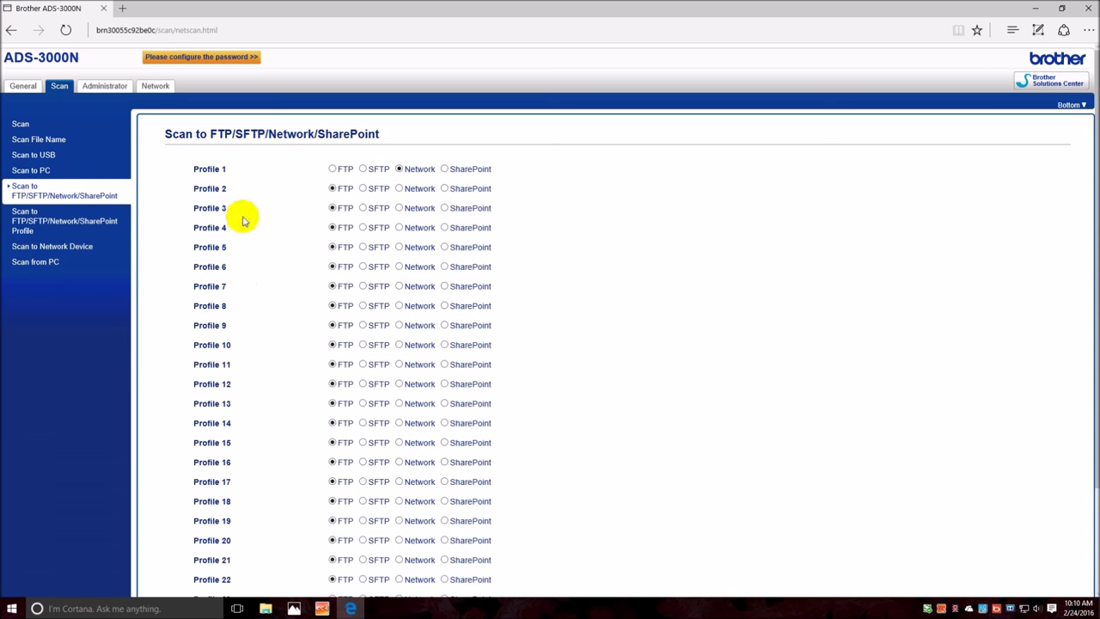
{"action": "left_click", "coordinate": [402, 210]}
{"action": "scroll", "coordinate": [612, 220], "scroll_direction": "down", "scroll_amount": 3}
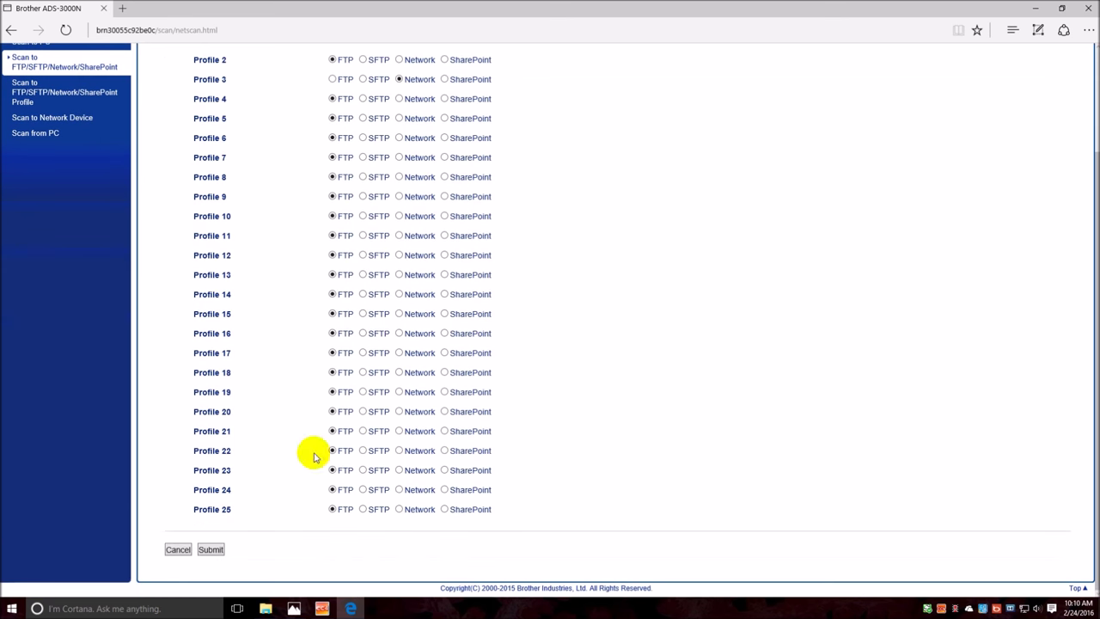
{"action": "left_click", "coordinate": [211, 550]}
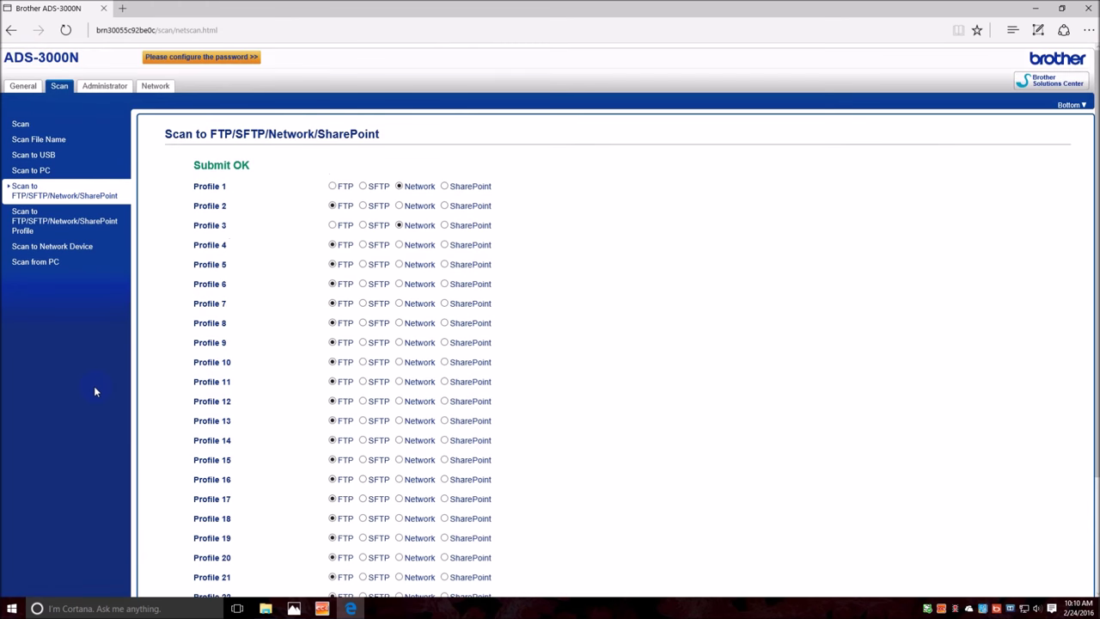
Open the Profile 3 network scan profile and name it Patient ID.
{"action": "left_click", "coordinate": [83, 230]}
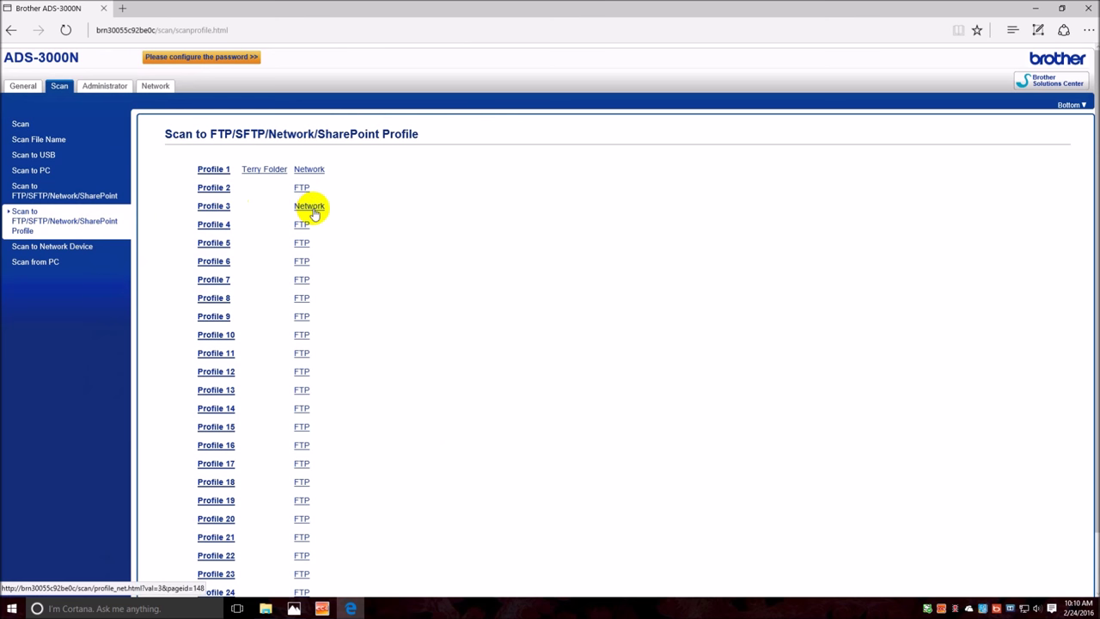
{"action": "left_click", "coordinate": [221, 207]}
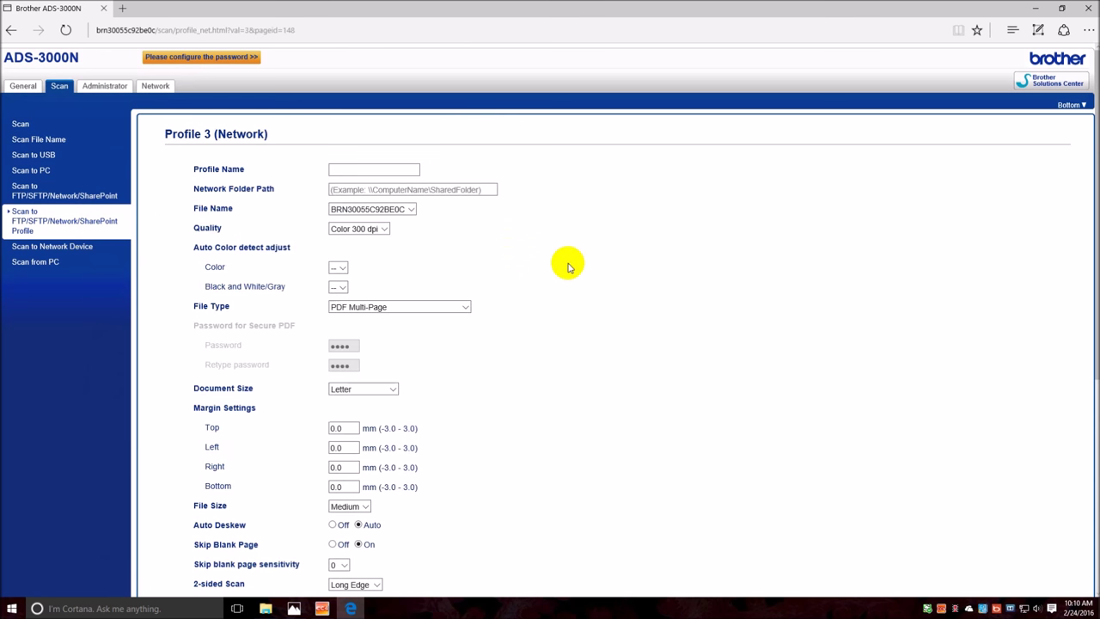
{"action": "left_click", "coordinate": [381, 169]}
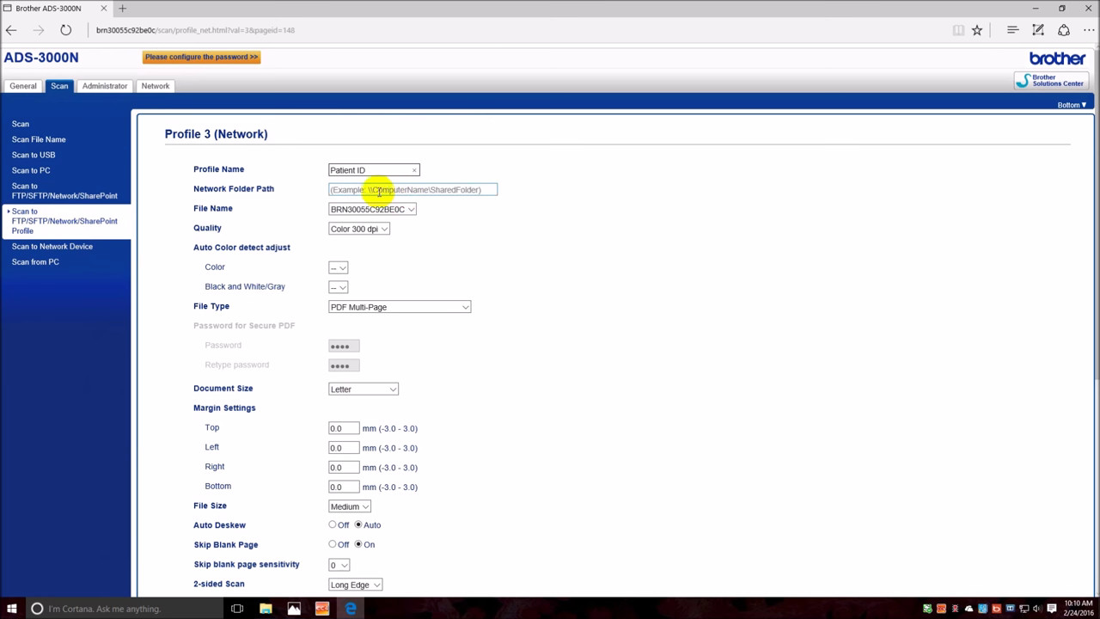
Switch to File Explorer and copy the address of the Patient ID Repository folder inside DIY Medical Associates as text.
{"action": "left_click", "coordinate": [266, 610]}
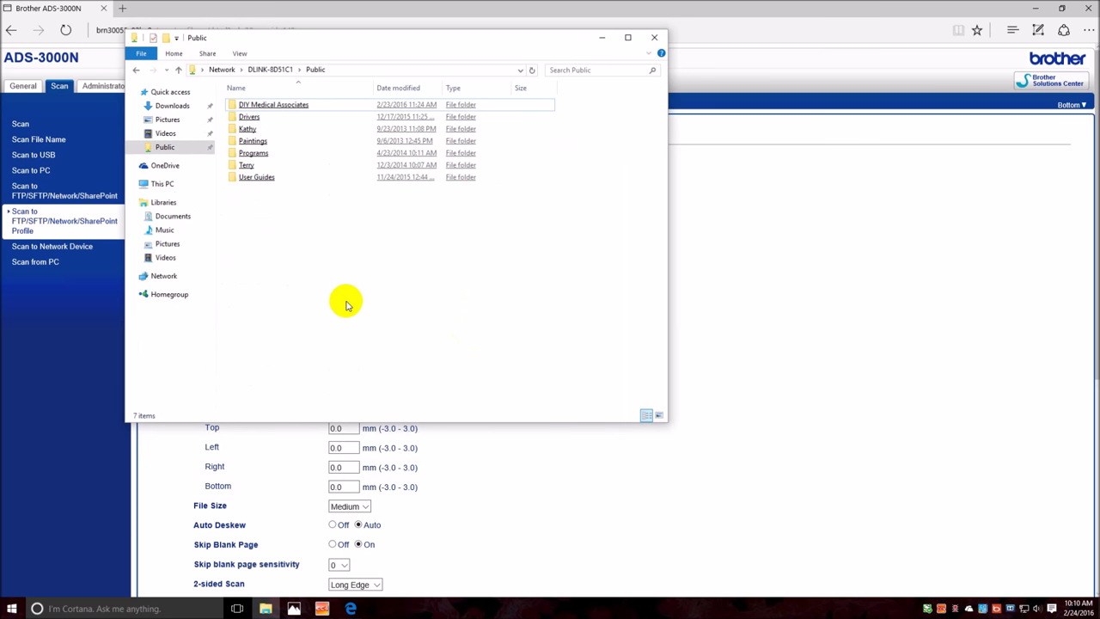
{"action": "left_click", "coordinate": [284, 109]}
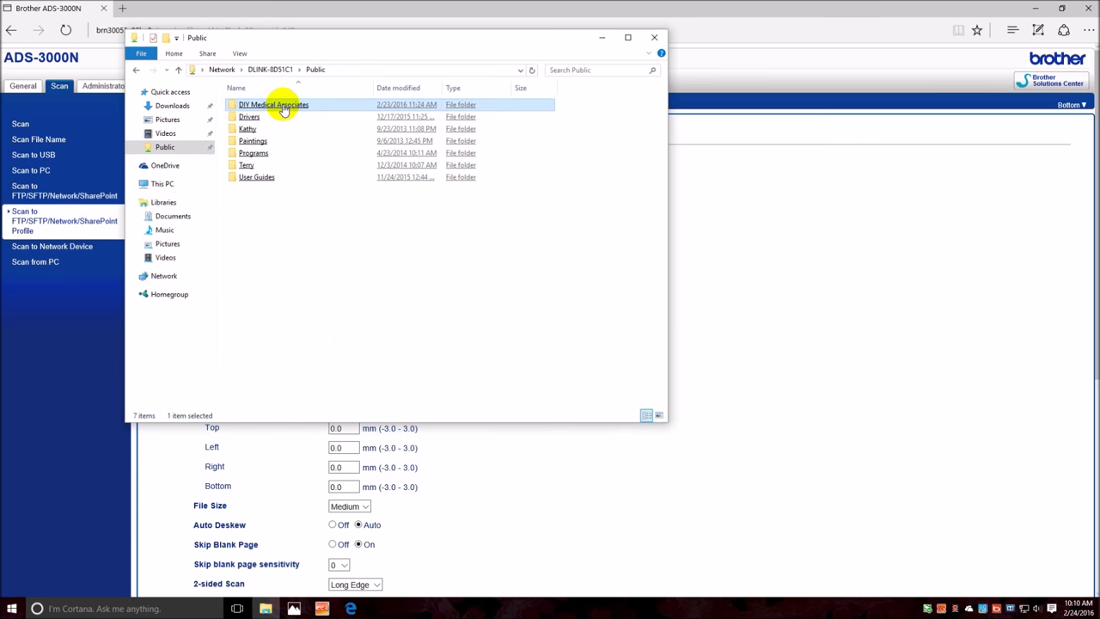
{"action": "double_click", "coordinate": [284, 109]}
{"action": "left_click", "coordinate": [284, 106]}
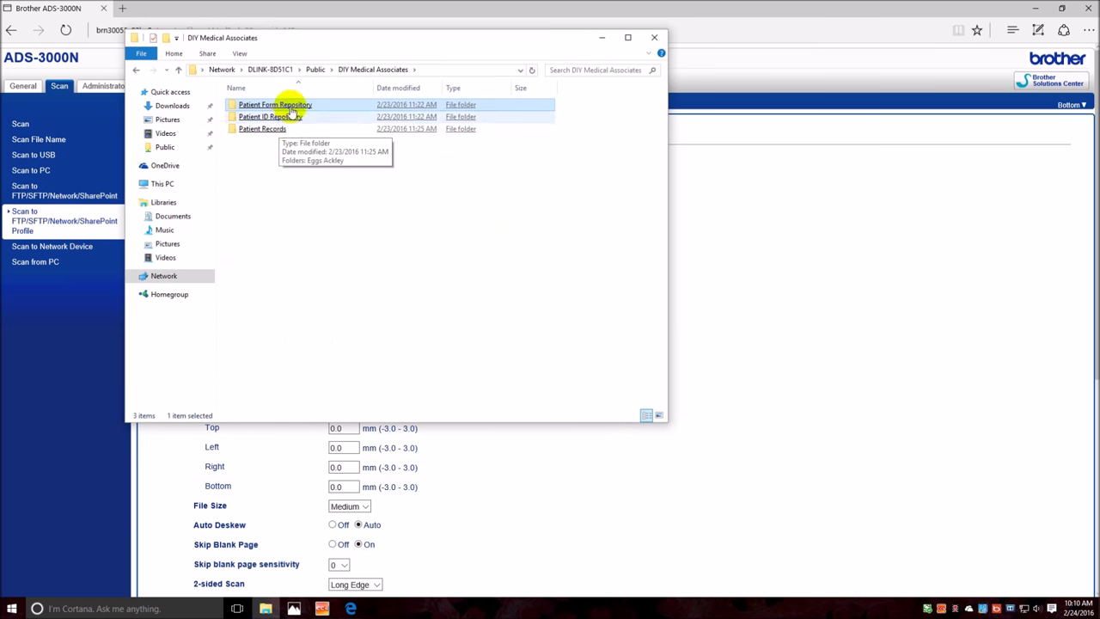
{"action": "left_click", "coordinate": [284, 116]}
{"action": "double_click", "coordinate": [286, 117]}
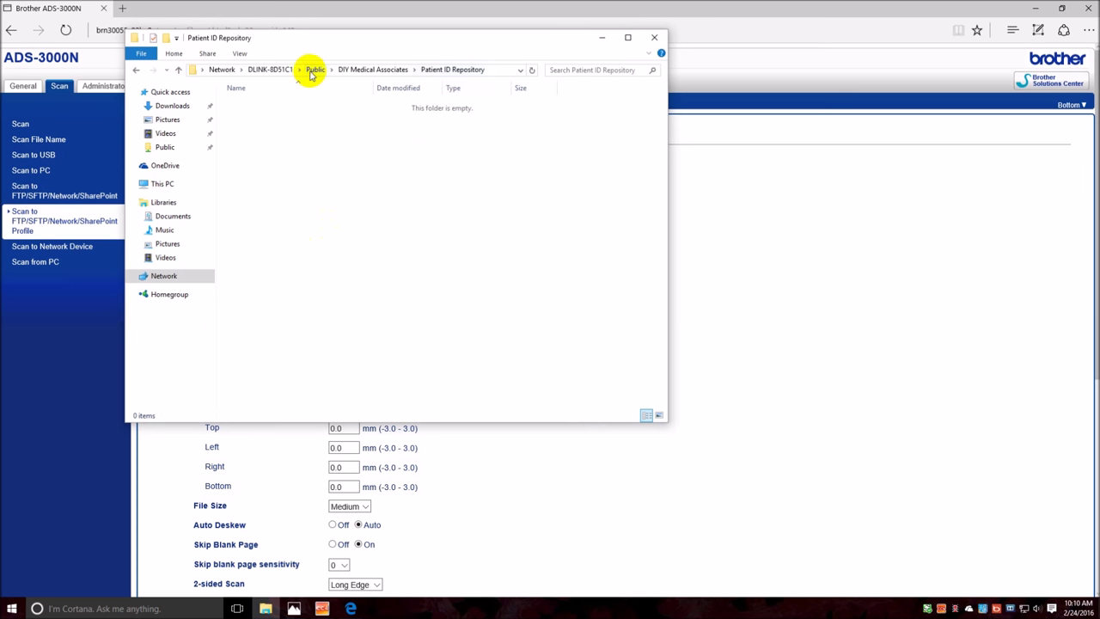
{"action": "right_click", "coordinate": [347, 73]}
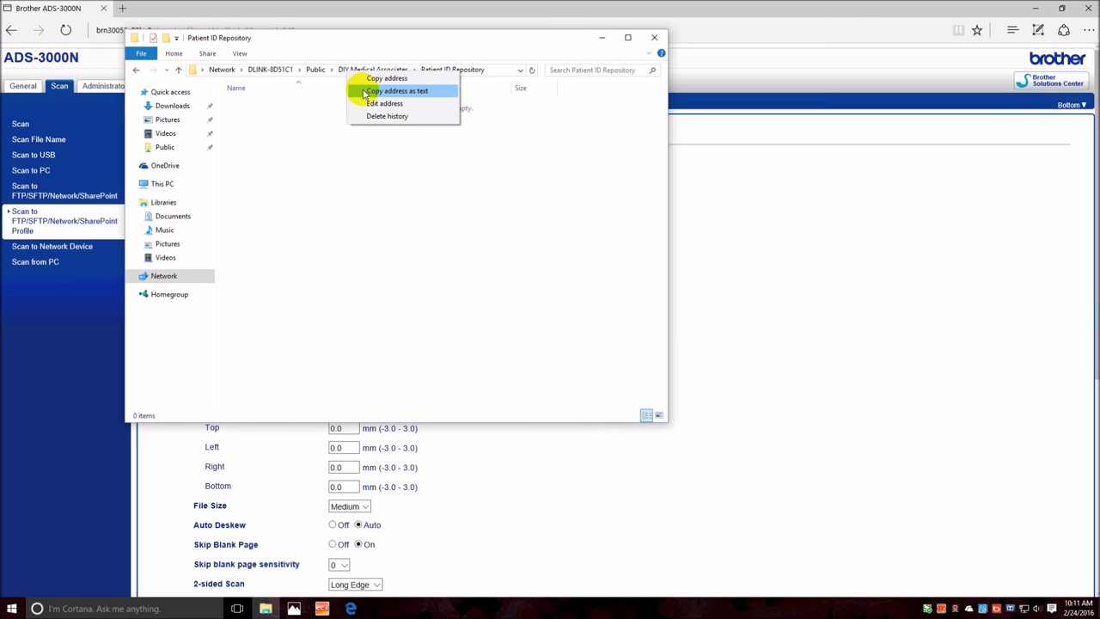
{"action": "left_click", "coordinate": [365, 91]}
Return to Edge and paste the copied Patient ID Repository address as Profile 3's network folder path.
{"action": "left_click", "coordinate": [486, 535]}
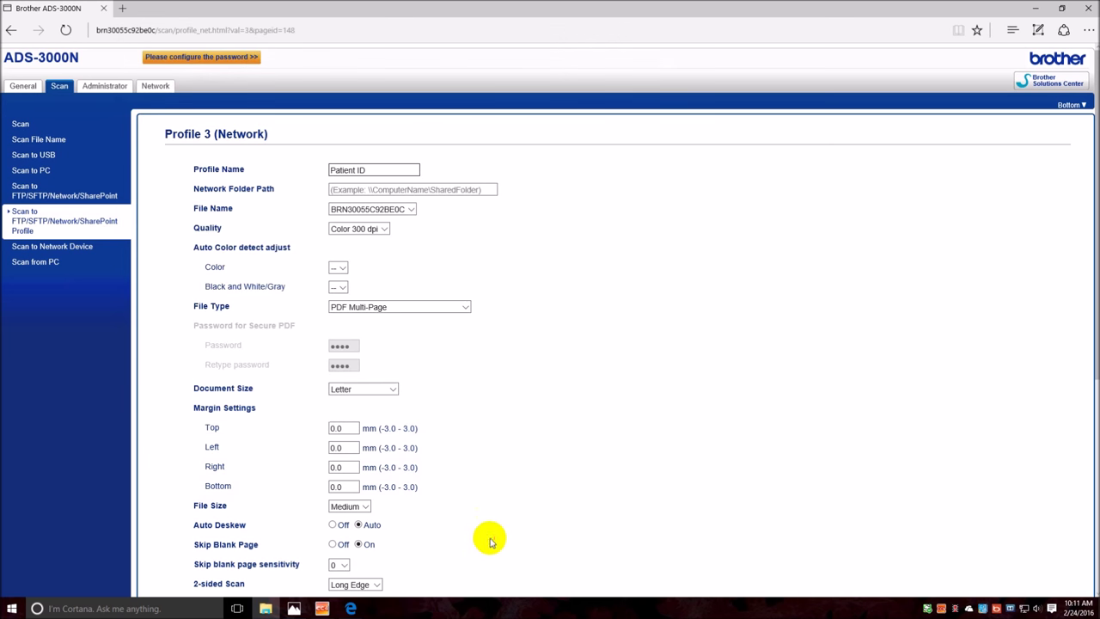
{"action": "left_click", "coordinate": [368, 191]}
{"action": "right_click", "coordinate": [368, 191]}
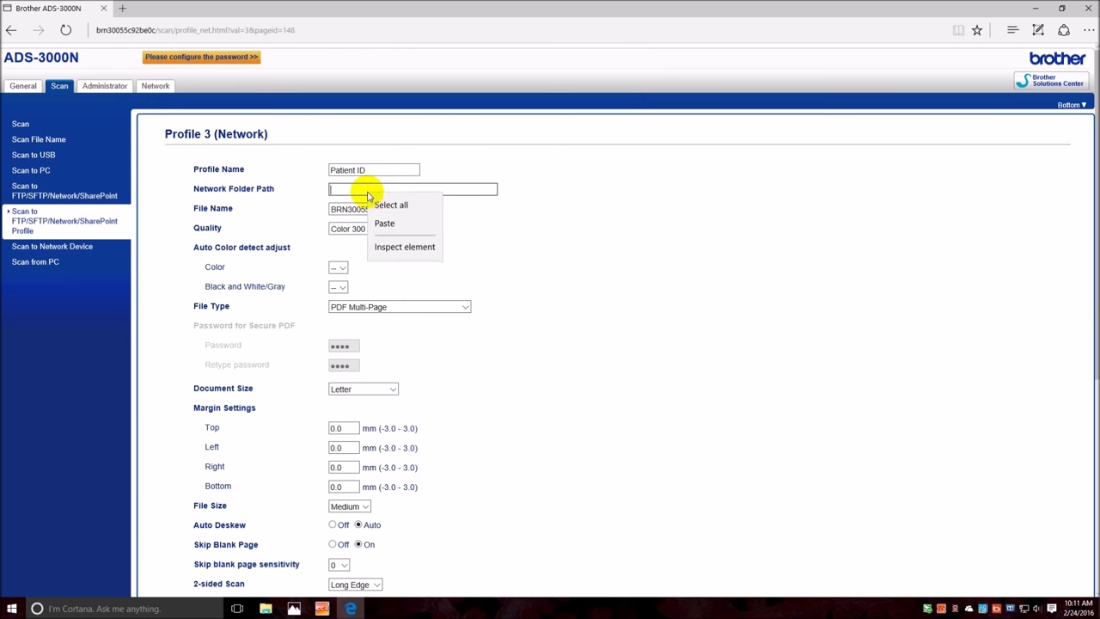
{"action": "left_click", "coordinate": [379, 223]}
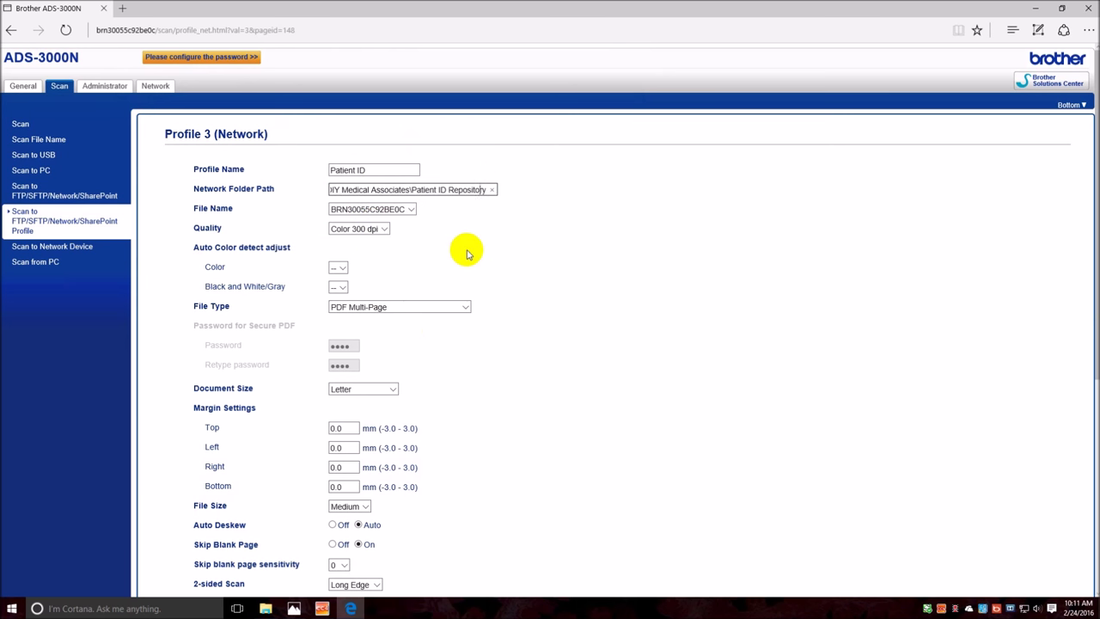
Check Profile 3's folder path and file name choices, submit the profile, and decline the Scan to Network test.
{"action": "key", "text": "Home"}
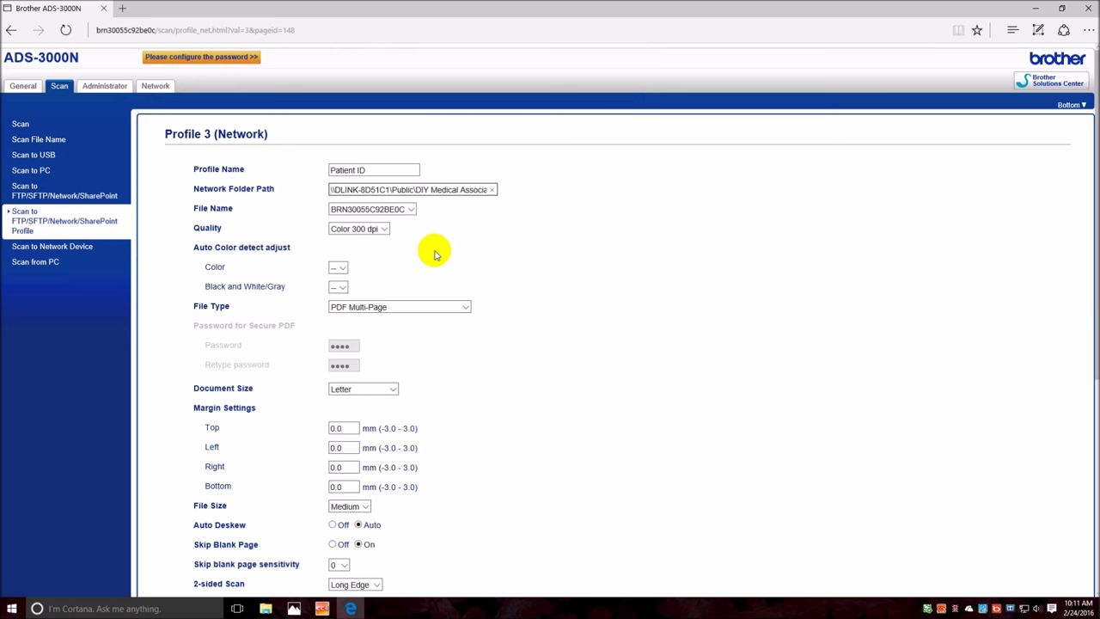
{"action": "left_click", "coordinate": [410, 212]}
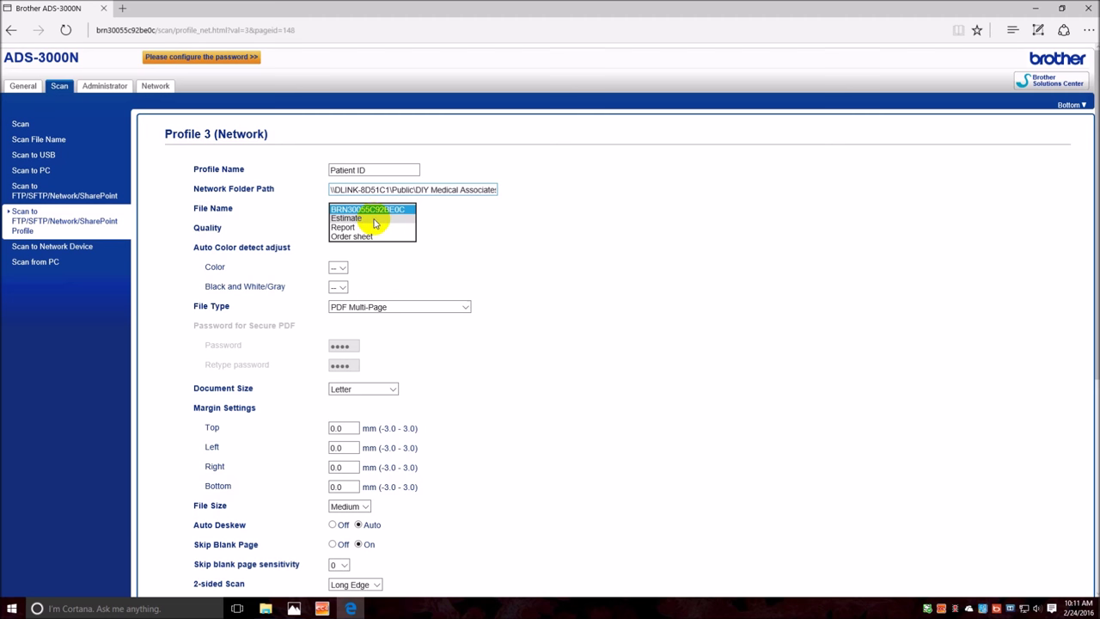
{"action": "left_click", "coordinate": [547, 247]}
{"action": "scroll", "coordinate": [546, 248], "scroll_direction": "down", "scroll_amount": 4}
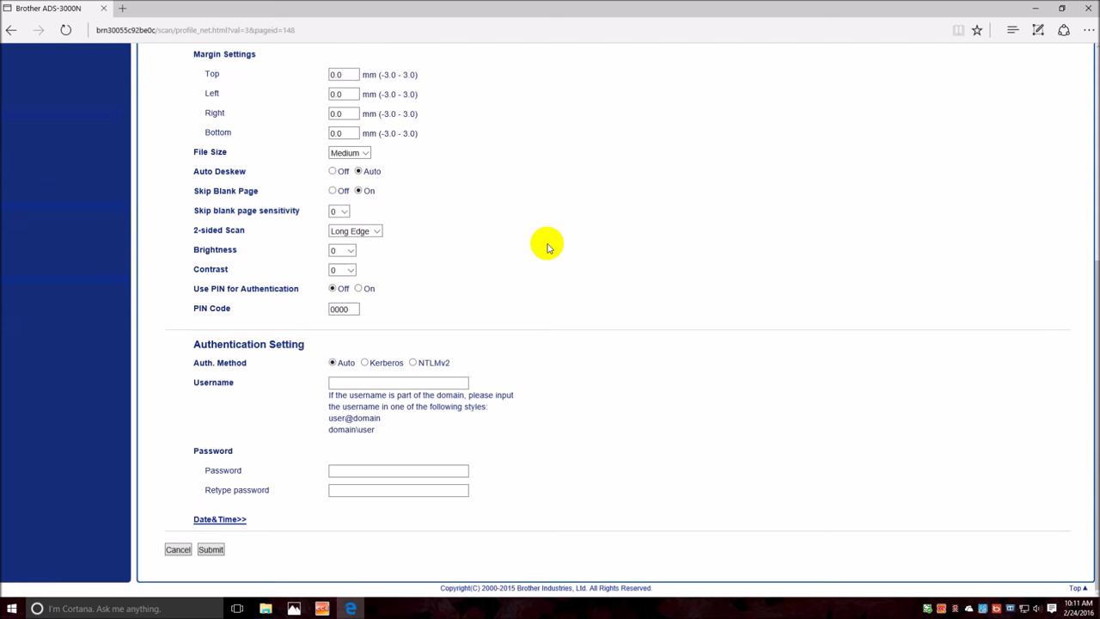
{"action": "left_click", "coordinate": [213, 550]}
{"action": "left_click", "coordinate": [212, 551]}
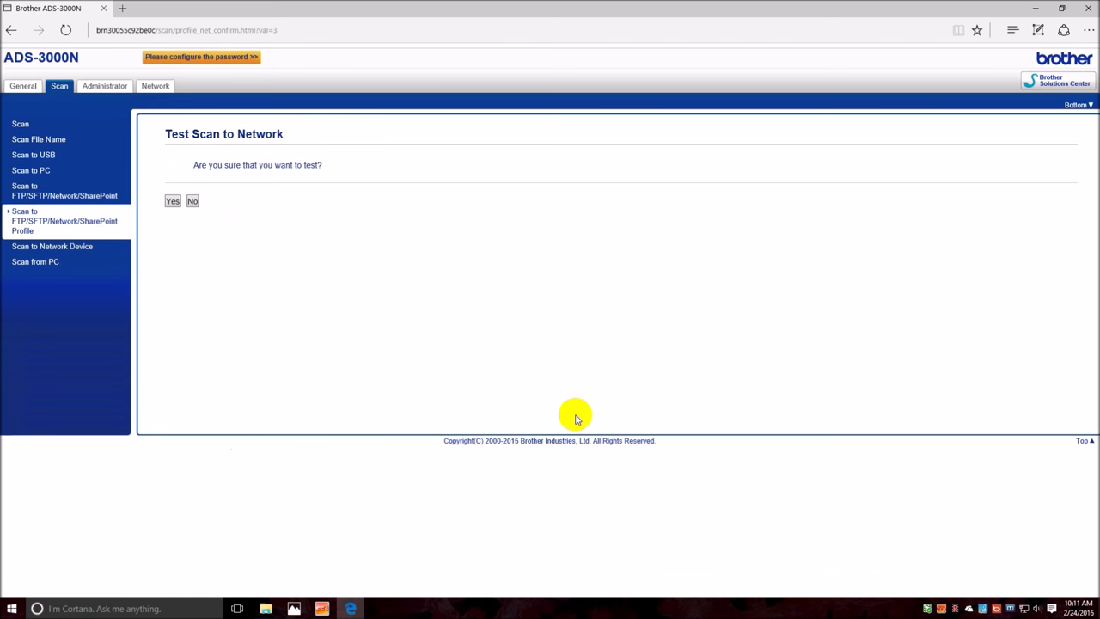
{"action": "left_click", "coordinate": [192, 200]}
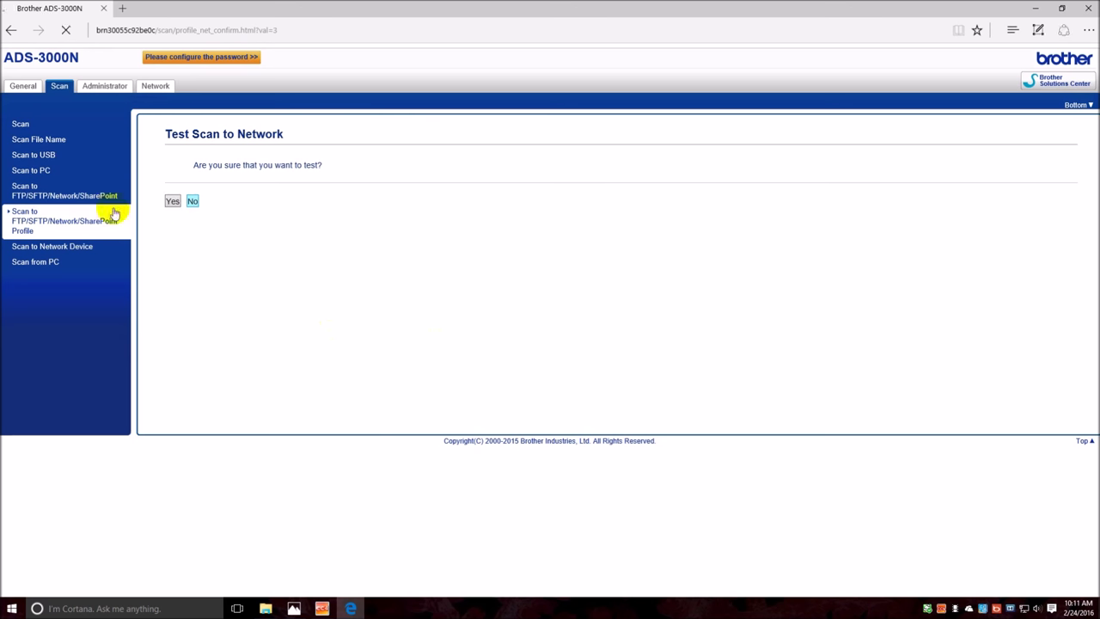
Open the Scan File Name settings and examine the name lists and the available file name styles.
{"action": "left_click", "coordinate": [51, 141]}
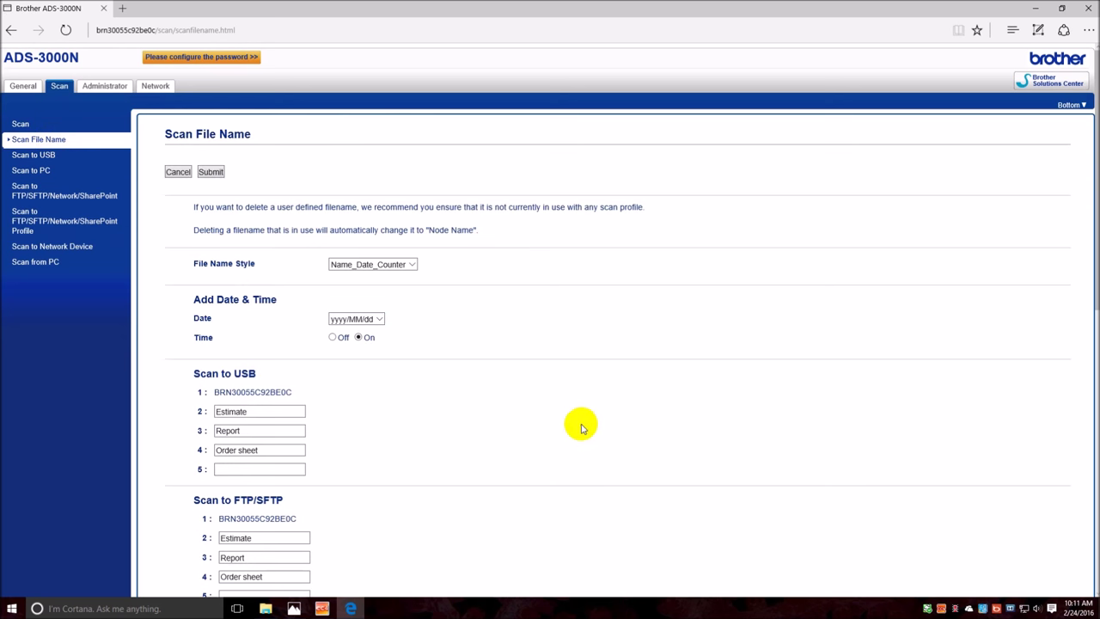
{"action": "scroll", "coordinate": [545, 415], "scroll_direction": "down", "scroll_amount": 3}
{"action": "scroll", "coordinate": [550, 418], "scroll_direction": "up", "scroll_amount": 2}
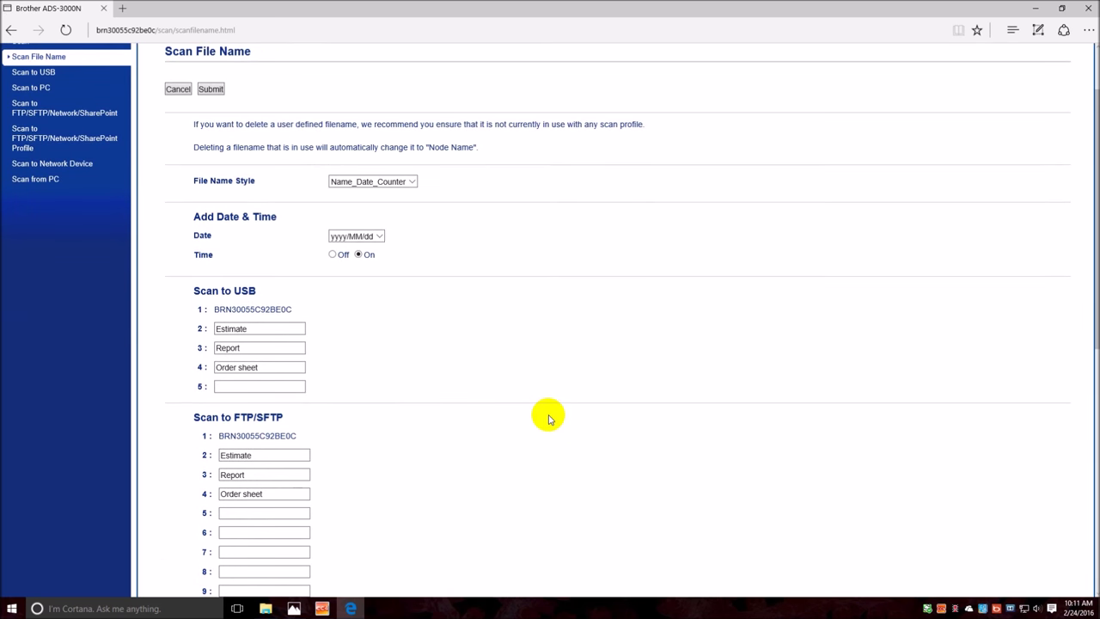
{"action": "scroll", "coordinate": [550, 419], "scroll_direction": "down", "scroll_amount": 2}
{"action": "scroll", "coordinate": [548, 417], "scroll_direction": "up", "scroll_amount": 3}
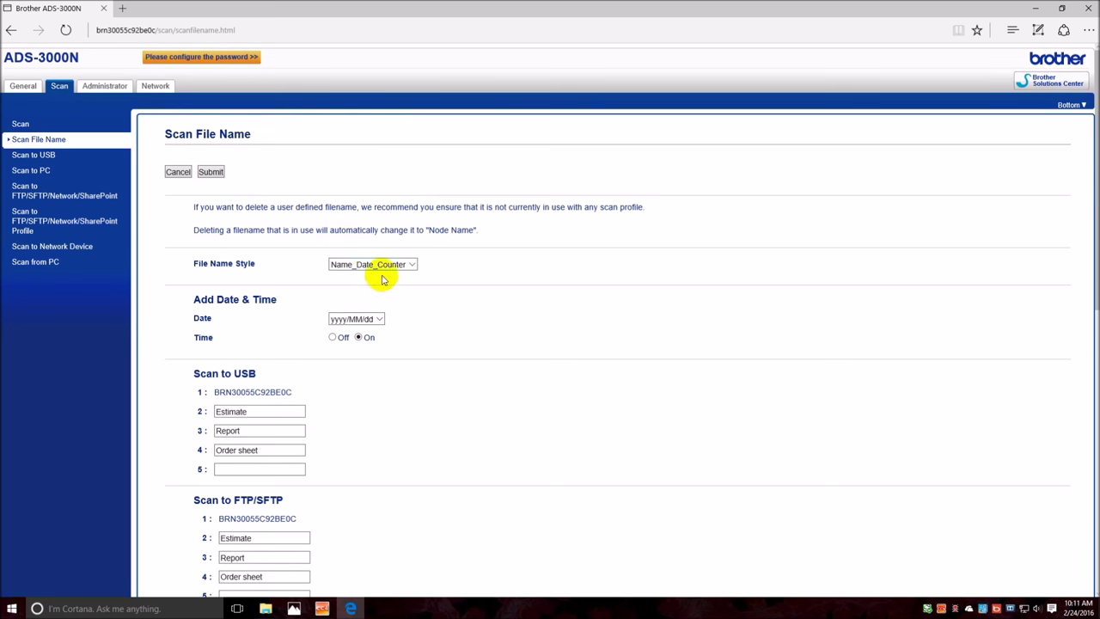
{"action": "left_click", "coordinate": [410, 266]}
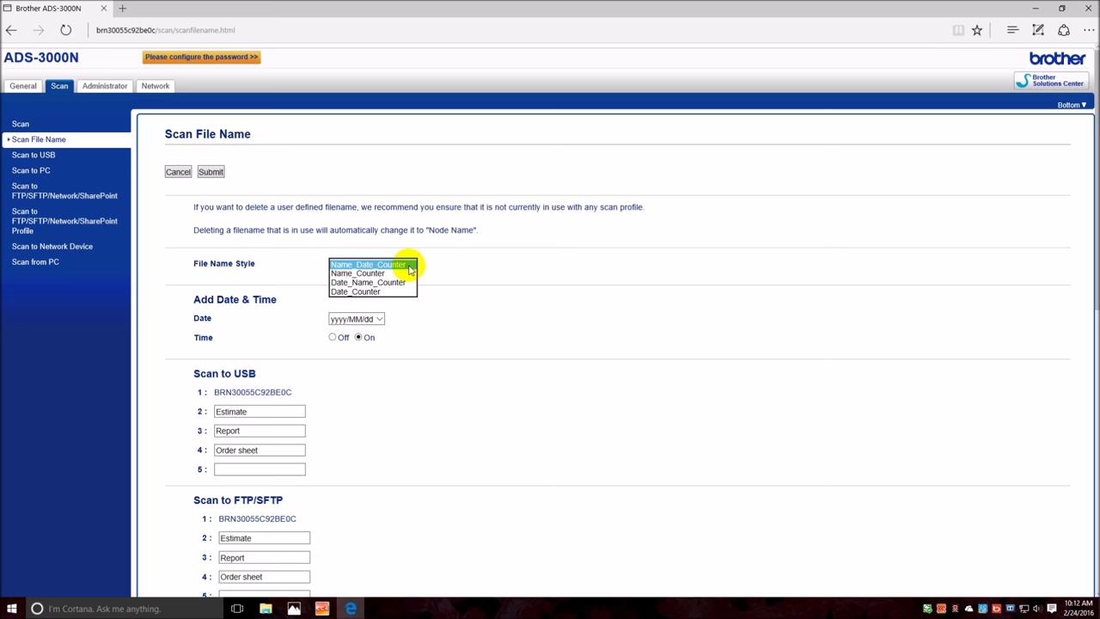
{"action": "left_click", "coordinate": [582, 449]}
Add Patient ID as file name 5 under Scan to Network/SharePoint and submit the change.
{"action": "scroll", "coordinate": [580, 444], "scroll_direction": "down", "scroll_amount": 4}
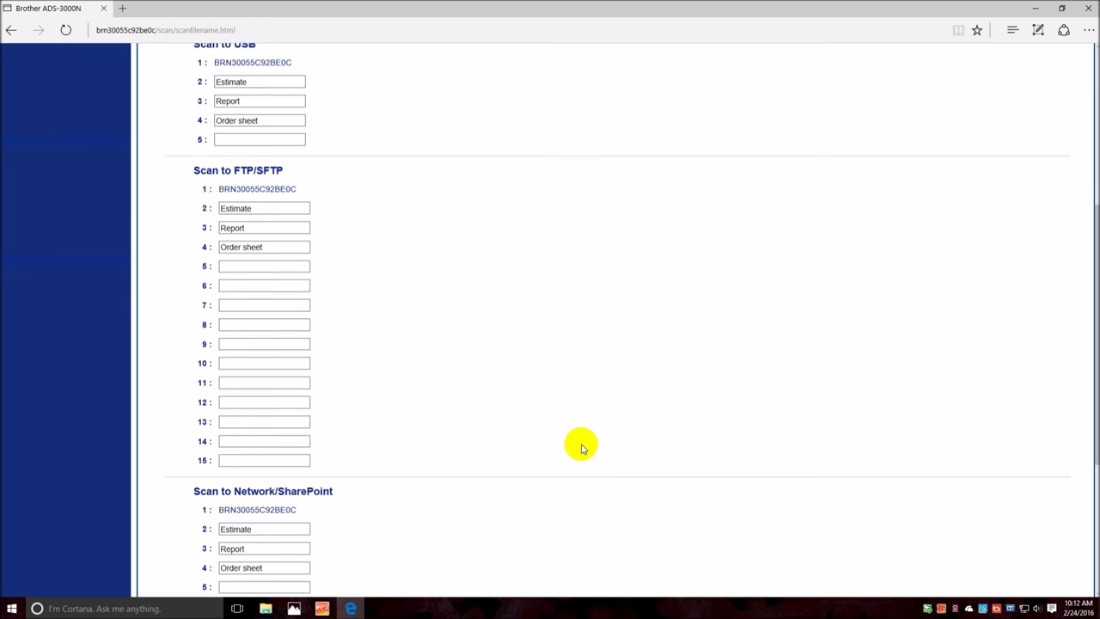
{"action": "left_click", "coordinate": [249, 266]}
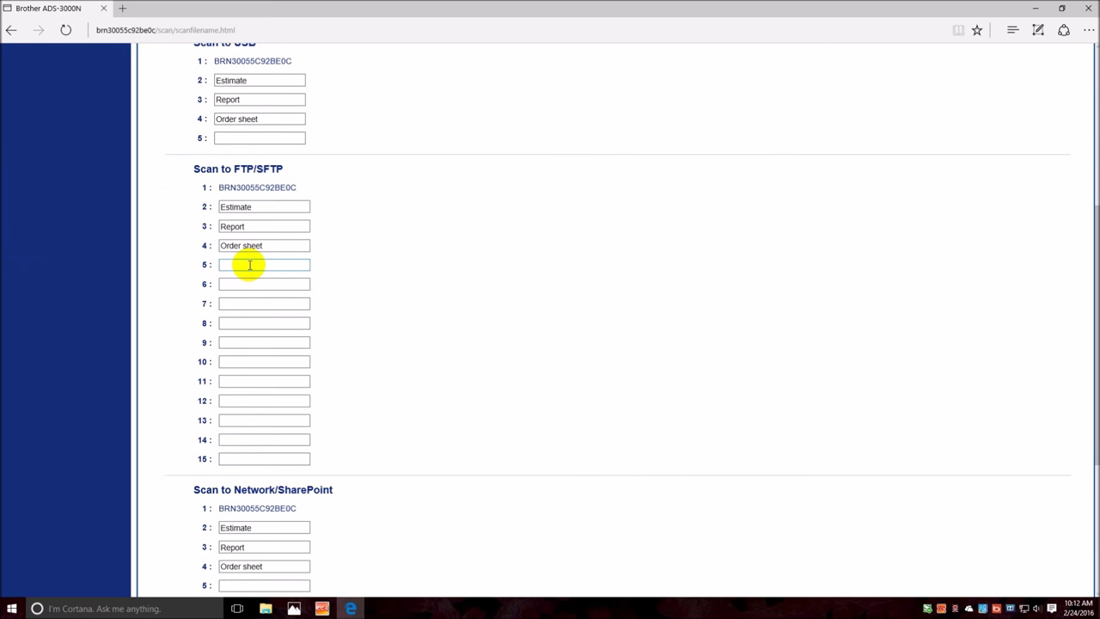
{"action": "scroll", "coordinate": [491, 369], "scroll_direction": "down", "scroll_amount": 3}
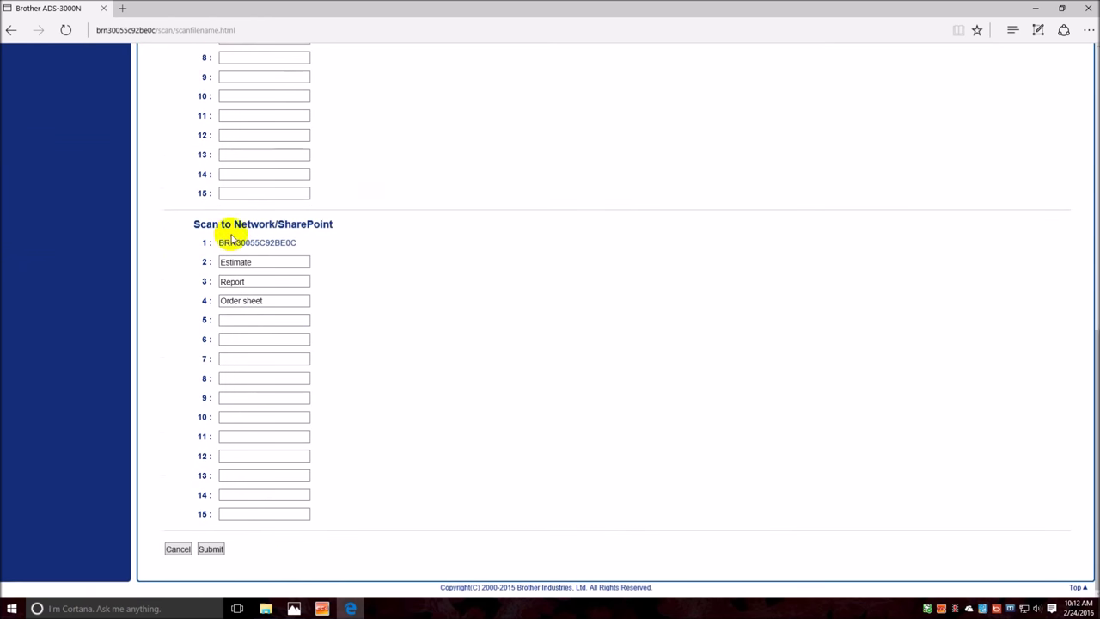
{"action": "left_click", "coordinate": [247, 318]}
{"action": "left_click", "coordinate": [248, 318]}
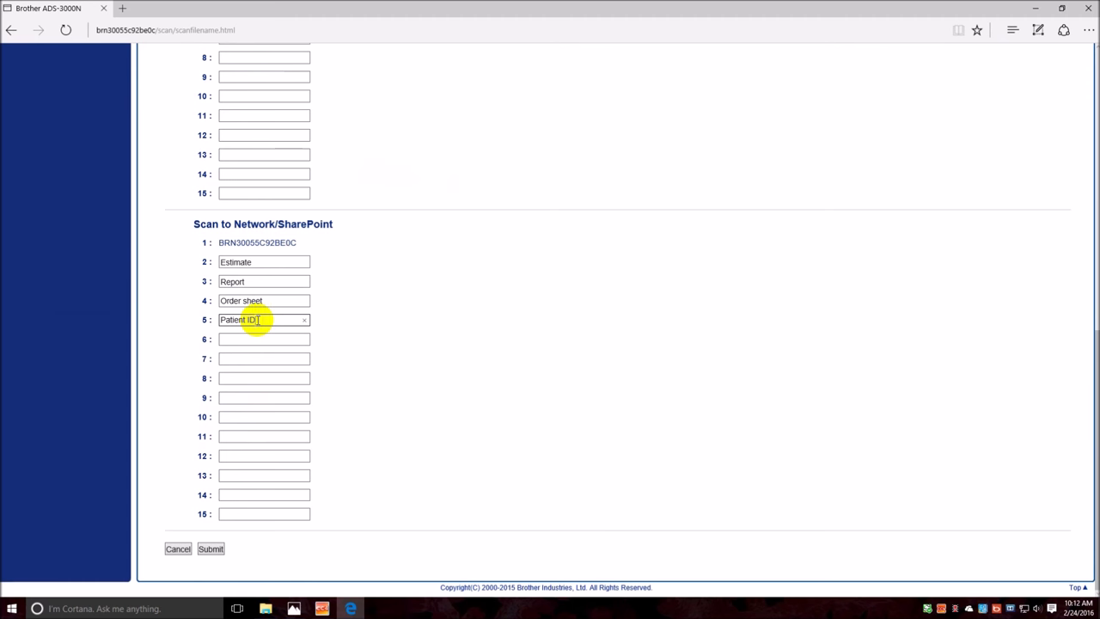
{"action": "type", "text": "Patient ID"}
{"action": "left_click", "coordinate": [210, 548]}
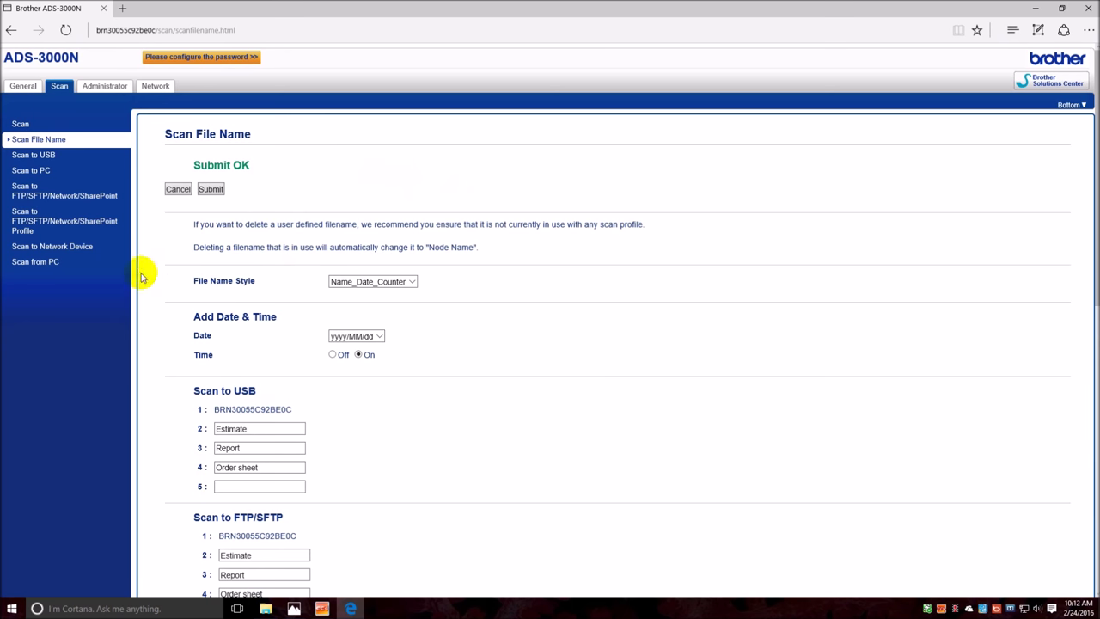
Reopen the Profile 3 network scan profile and set its file name to Patient ID.
{"action": "left_click", "coordinate": [43, 227]}
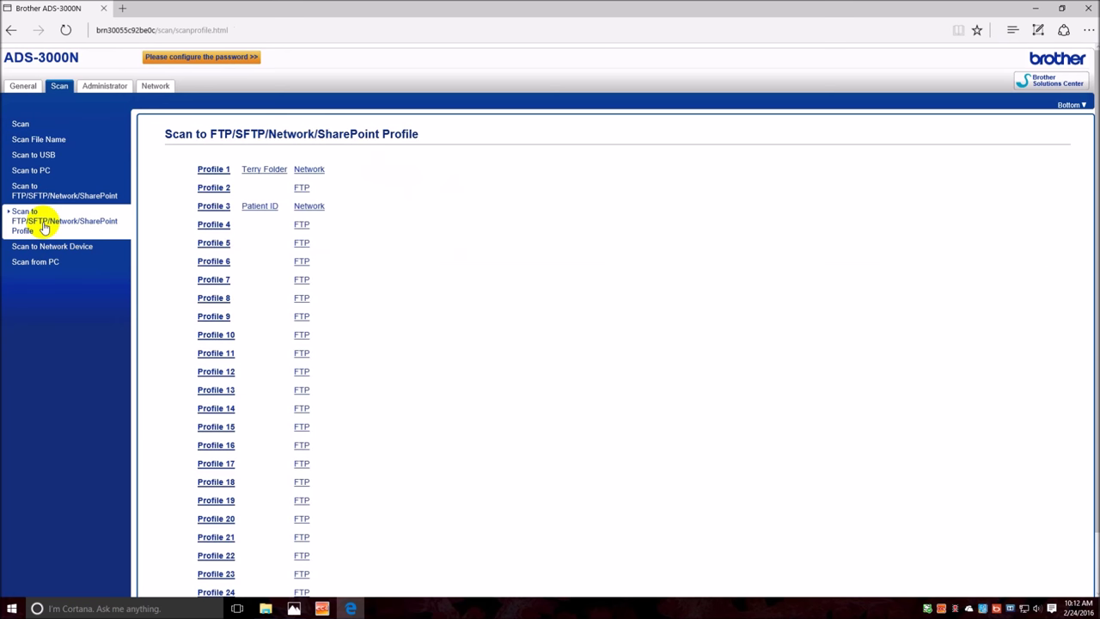
{"action": "left_click", "coordinate": [225, 208]}
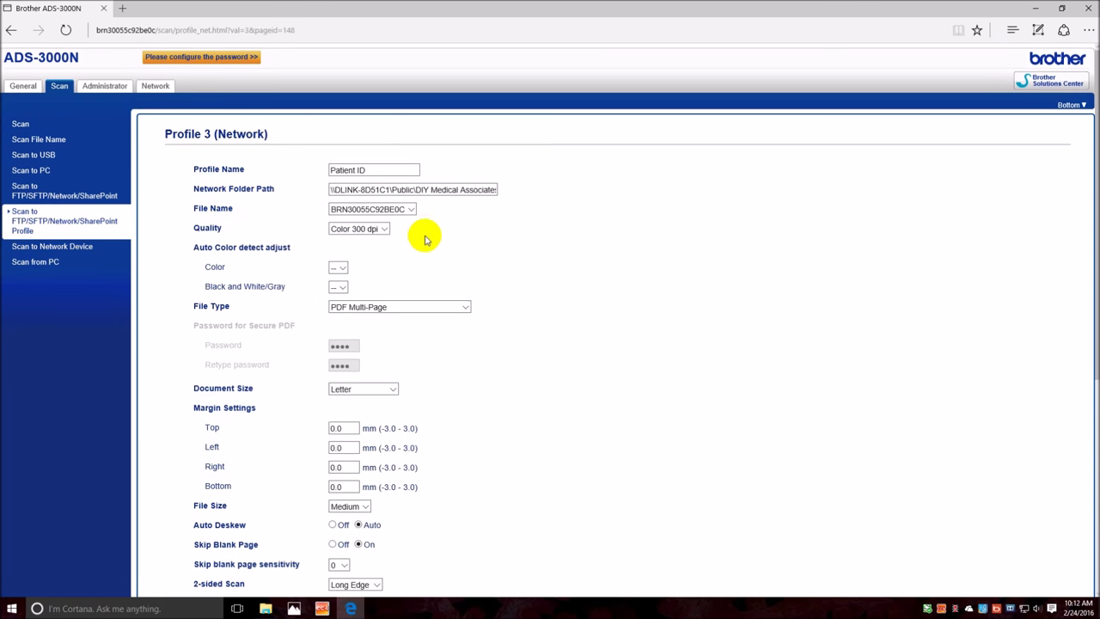
{"action": "left_click", "coordinate": [410, 209]}
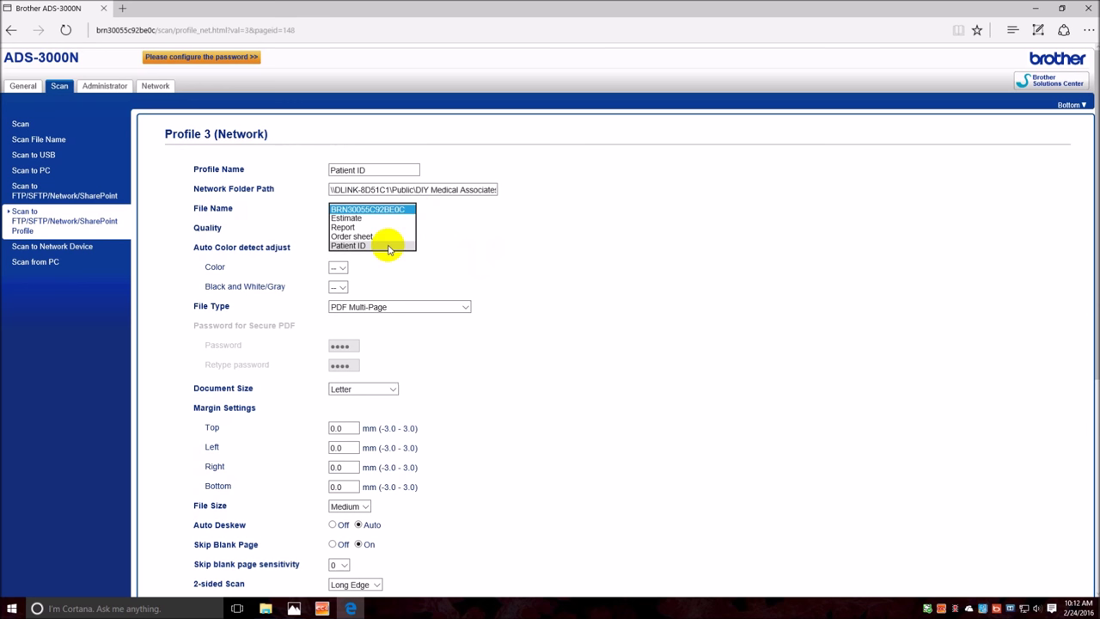
{"action": "left_click", "coordinate": [388, 247]}
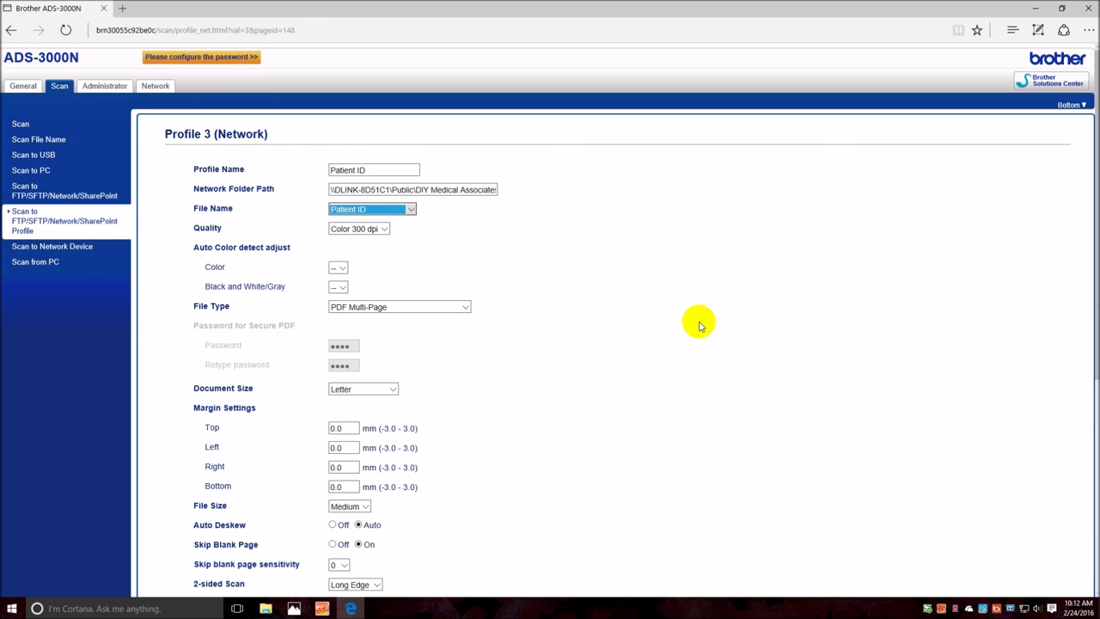
{"action": "left_click", "coordinate": [409, 212]}
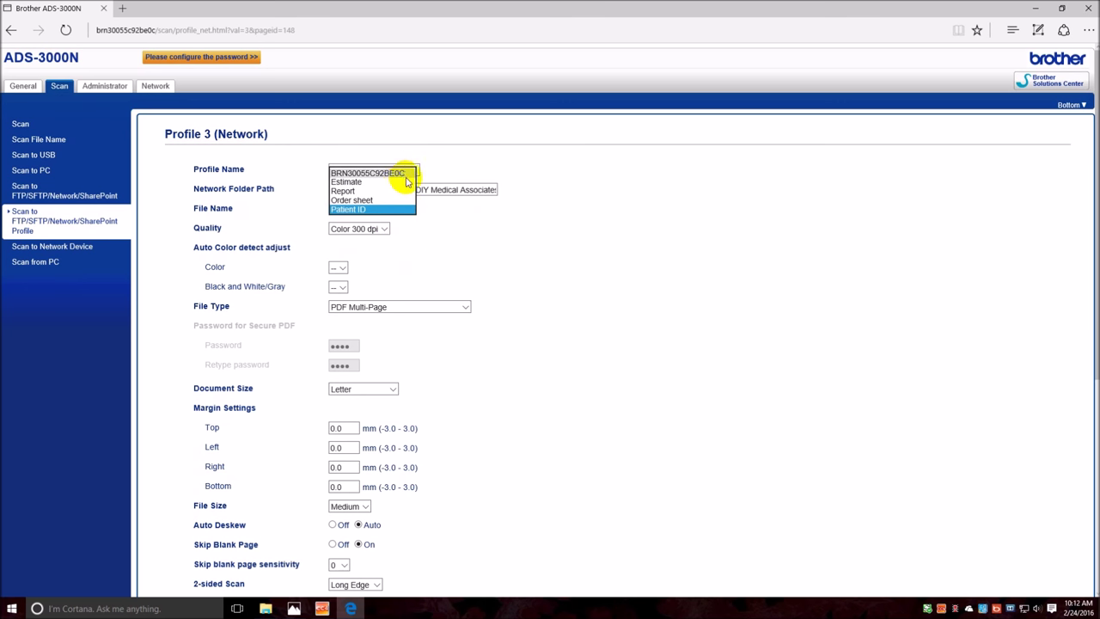
{"action": "left_click", "coordinate": [634, 325]}
Set Profile 3's scan quality to Color 200 dpi and try to change the Auto Color detect adjust values.
{"action": "scroll", "coordinate": [631, 327], "scroll_direction": "down", "scroll_amount": 2}
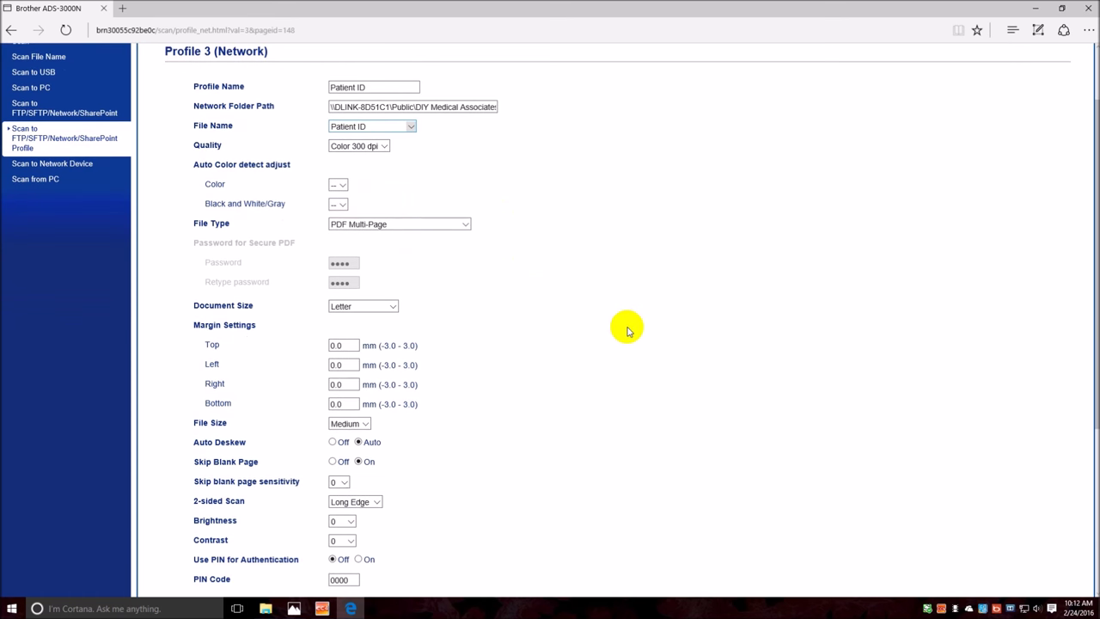
{"action": "left_click", "coordinate": [385, 146]}
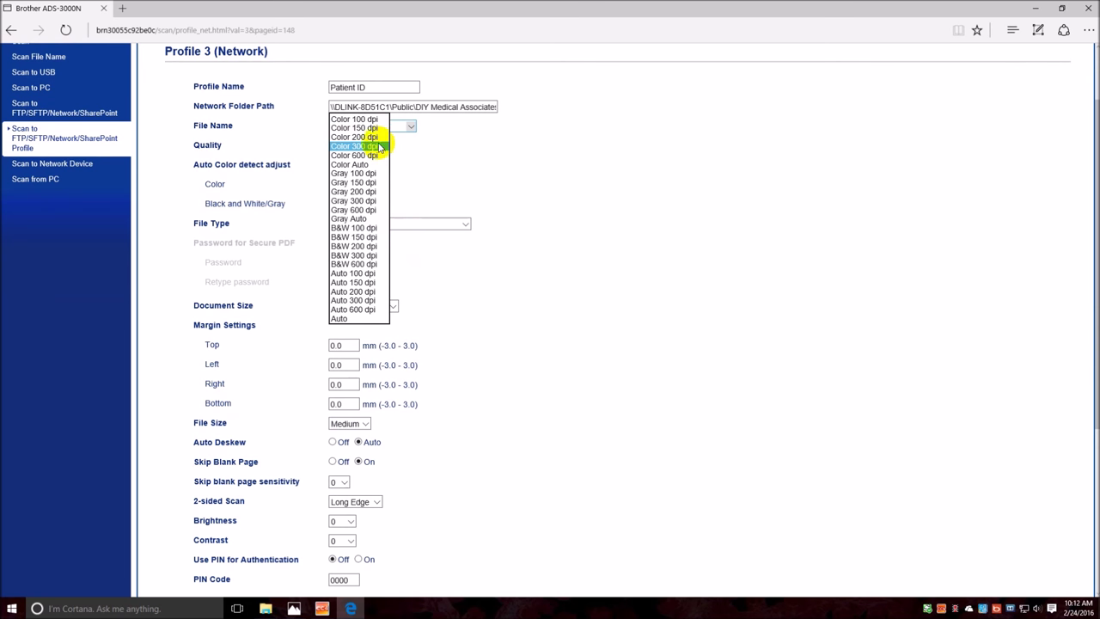
{"action": "left_click", "coordinate": [377, 137]}
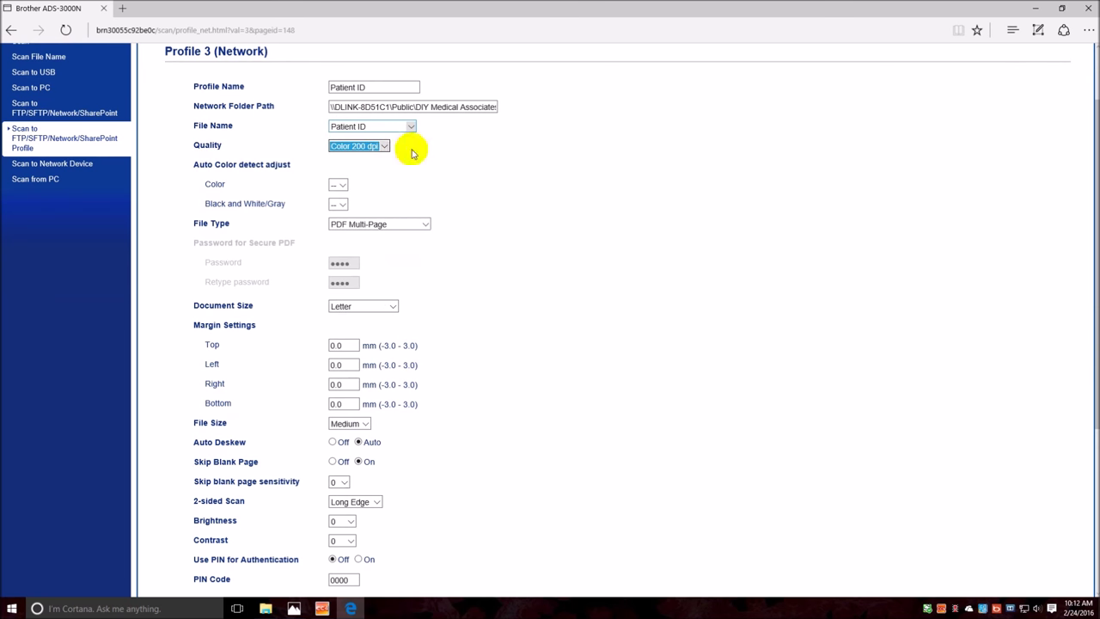
{"action": "scroll", "coordinate": [571, 239], "scroll_direction": "down", "scroll_amount": 2}
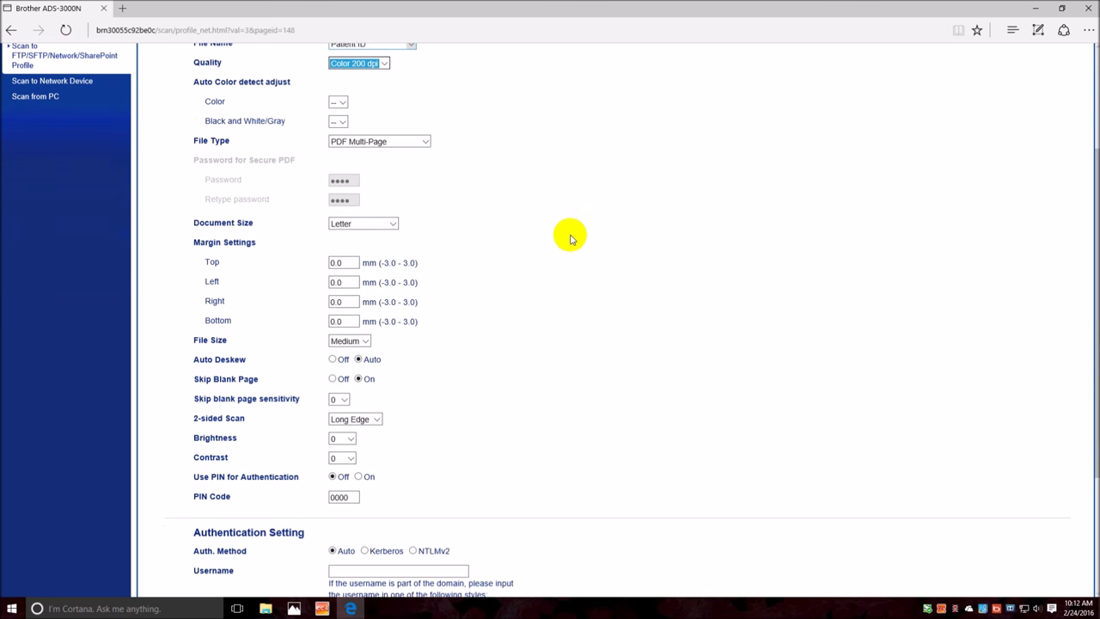
{"action": "scroll", "coordinate": [571, 237], "scroll_direction": "up", "scroll_amount": 2}
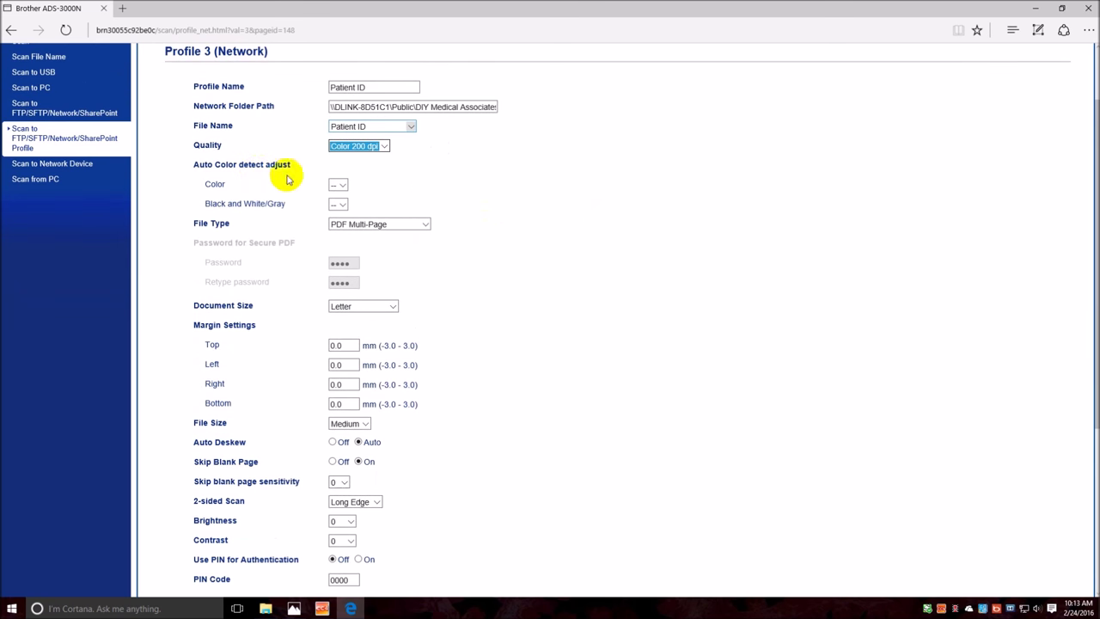
{"action": "left_click", "coordinate": [342, 189]}
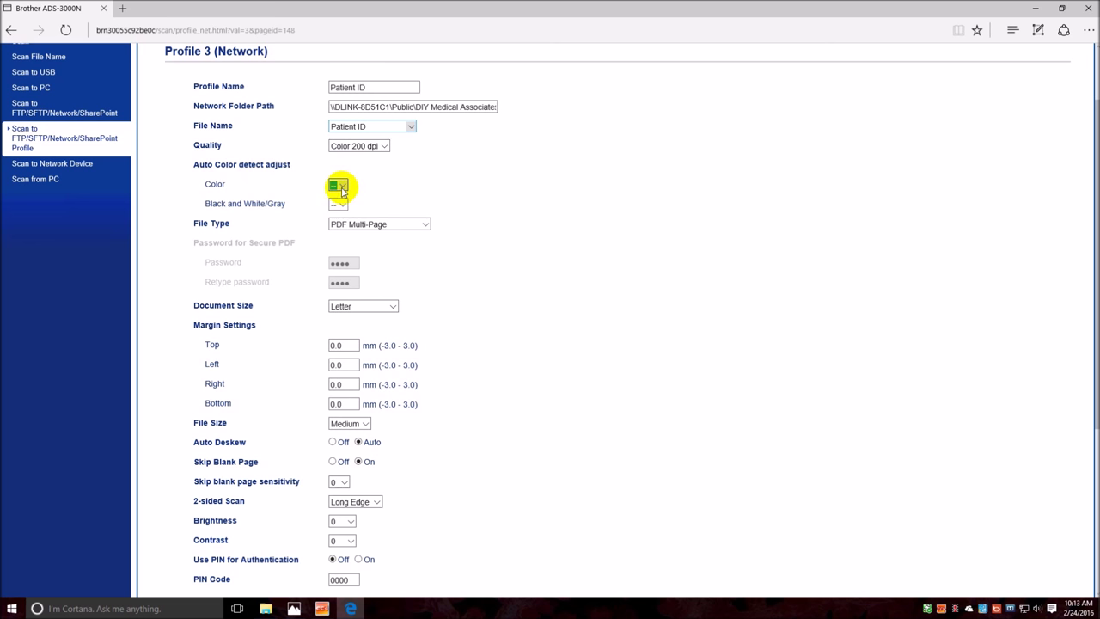
{"action": "left_click", "coordinate": [341, 205]}
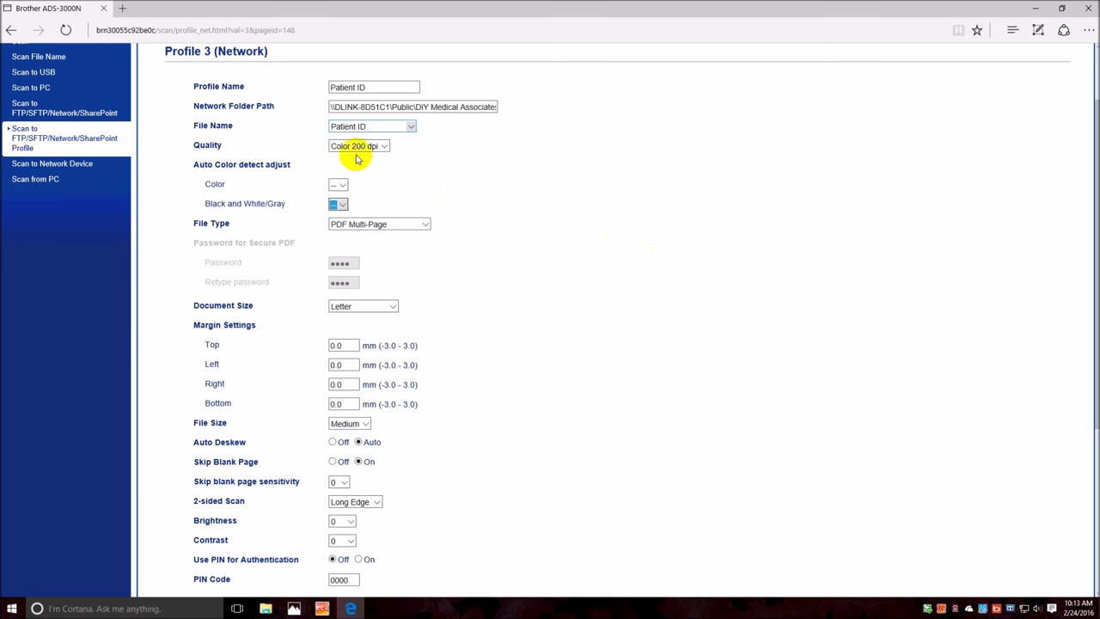
Set the scan quality to Auto 200 dpi and choose 0 for both the Color and Black and White/Gray detection adjustments.
{"action": "left_click", "coordinate": [381, 146]}
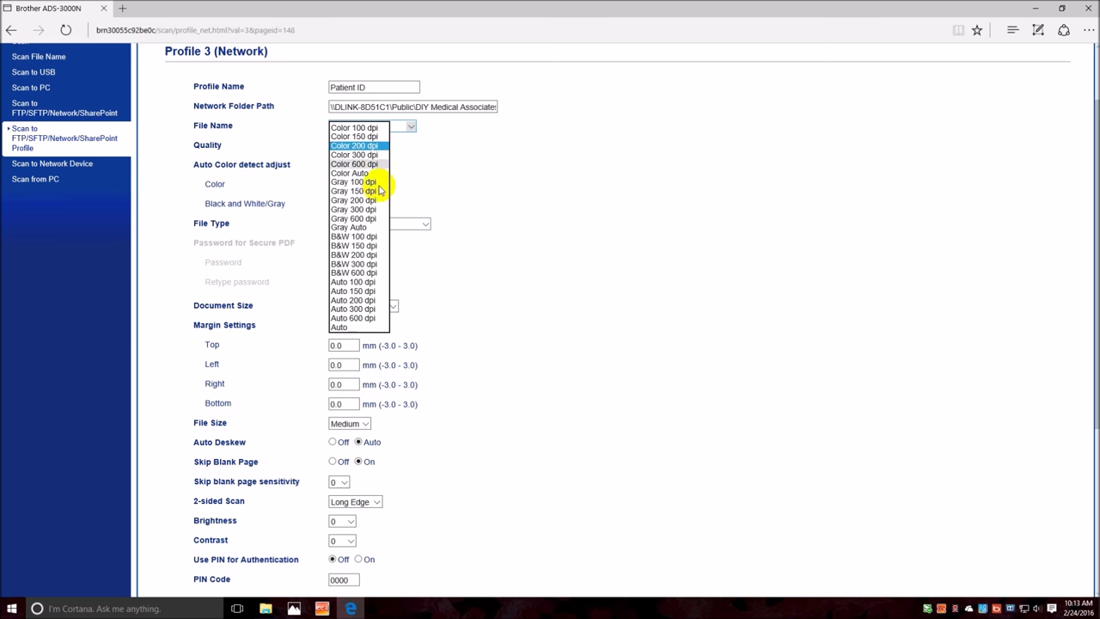
{"action": "left_click", "coordinate": [368, 300]}
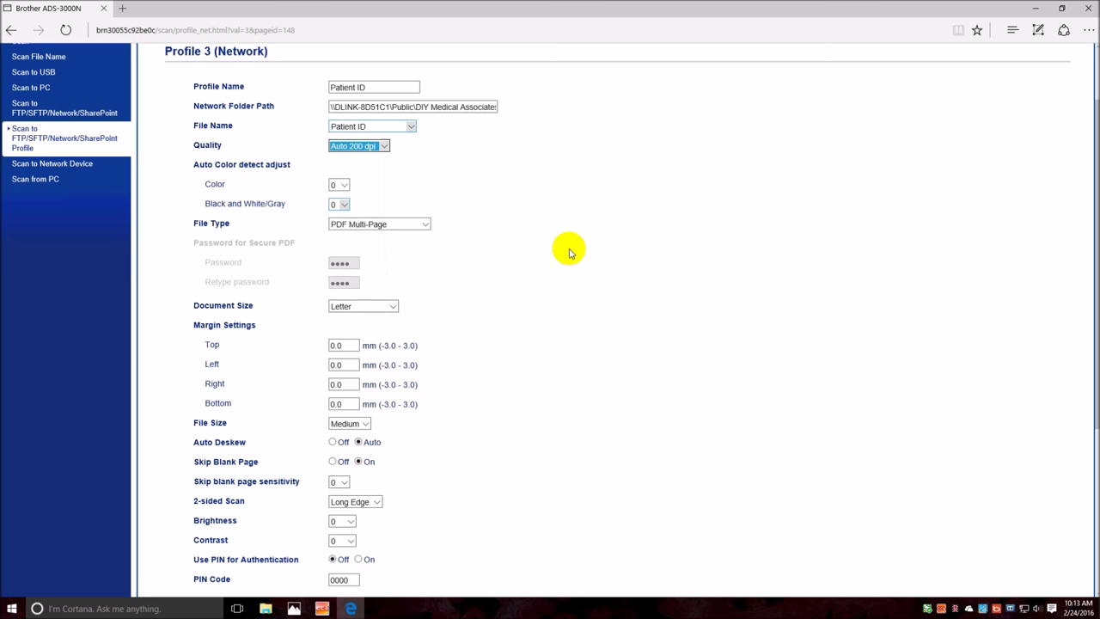
{"action": "left_click", "coordinate": [342, 185]}
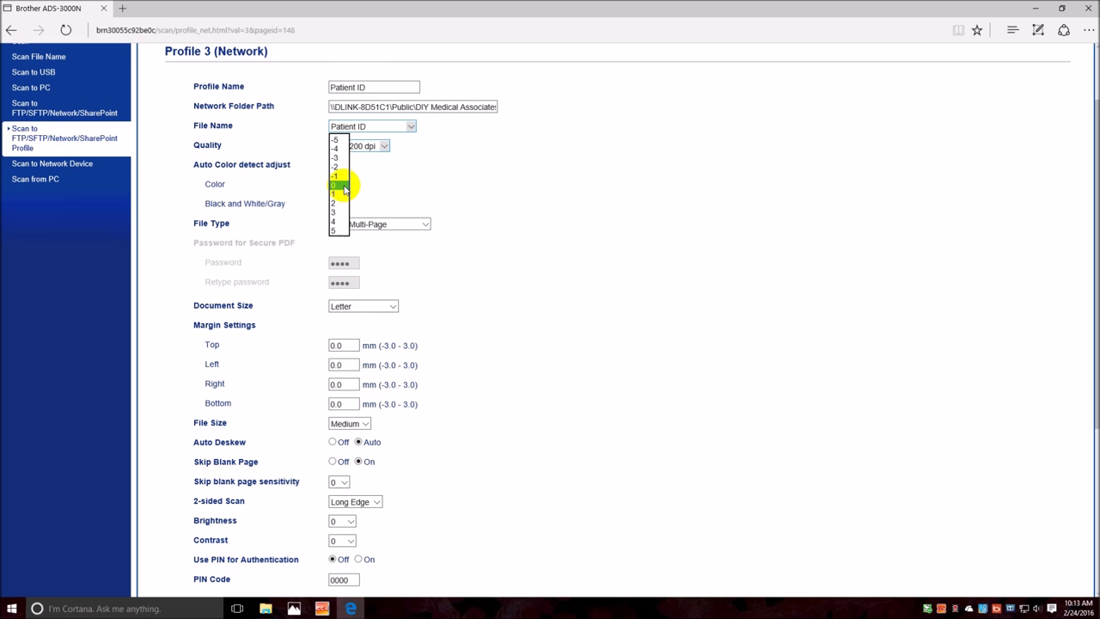
{"action": "left_click", "coordinate": [343, 186]}
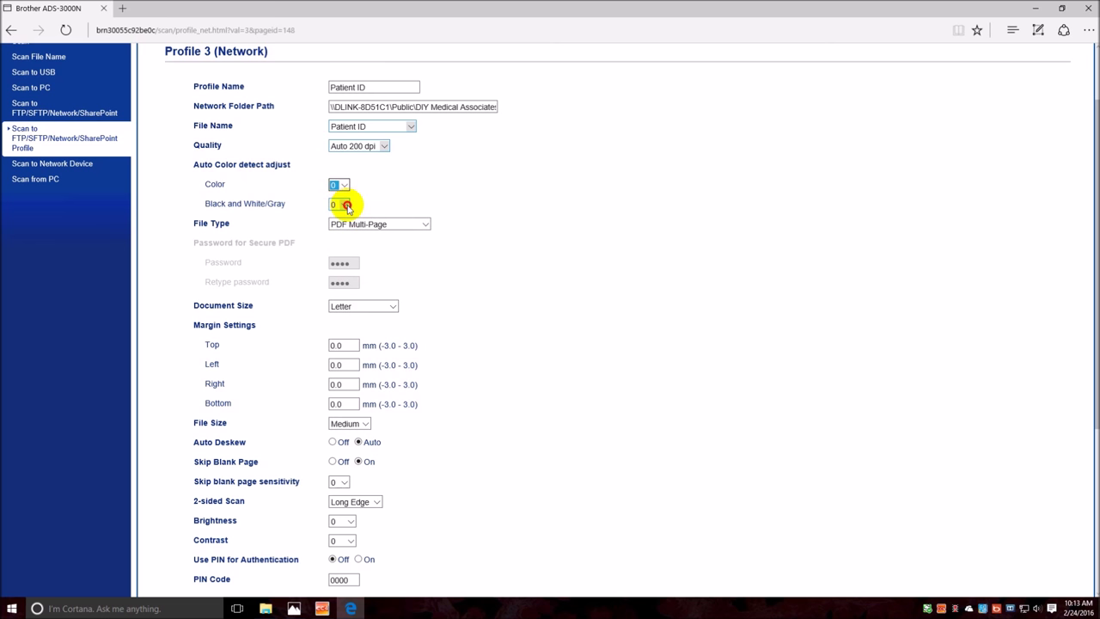
{"action": "left_click", "coordinate": [344, 204]}
{"action": "left_click", "coordinate": [348, 207]}
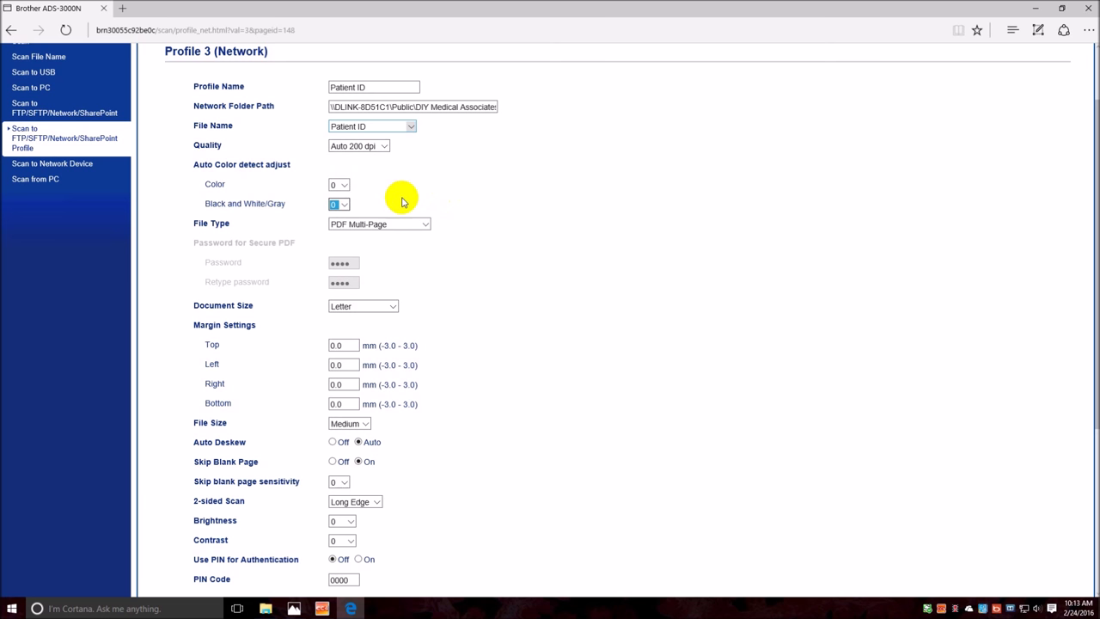
Review the file type options and keep PDF Multi-Page as the profile's file type.
{"action": "left_click", "coordinate": [424, 225]}
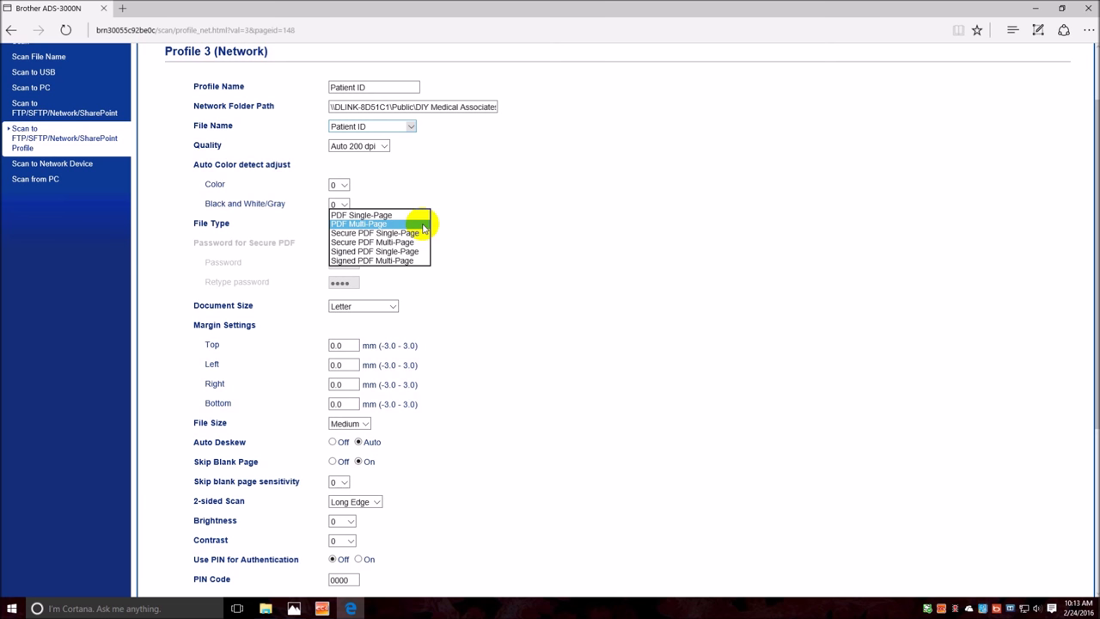
{"action": "left_click", "coordinate": [423, 225]}
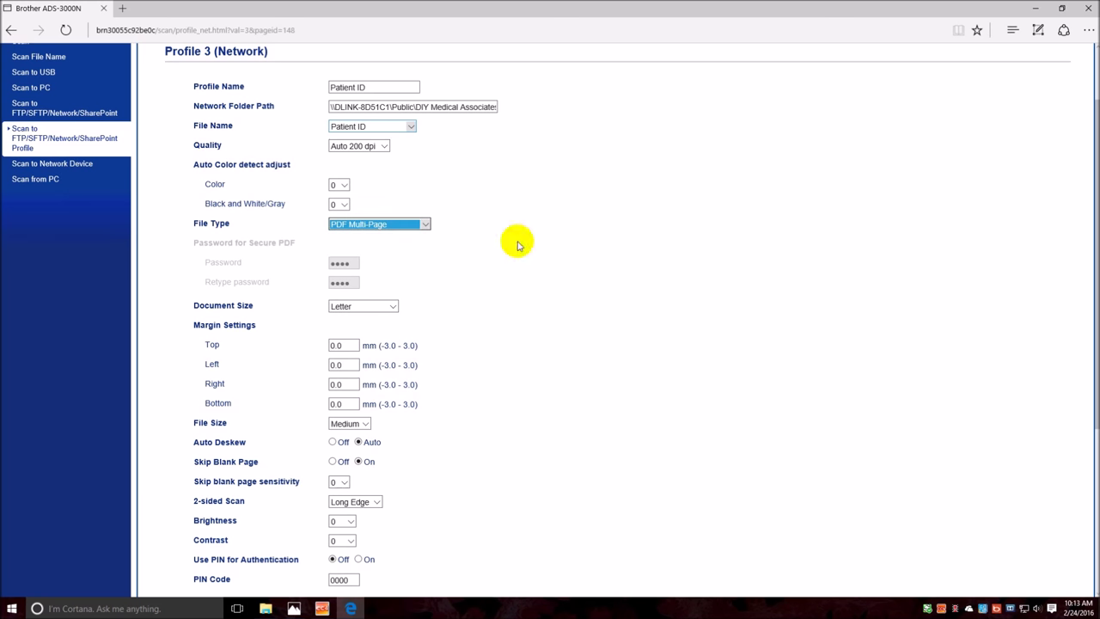
{"action": "scroll", "coordinate": [531, 308], "scroll_direction": "down", "scroll_amount": 1}
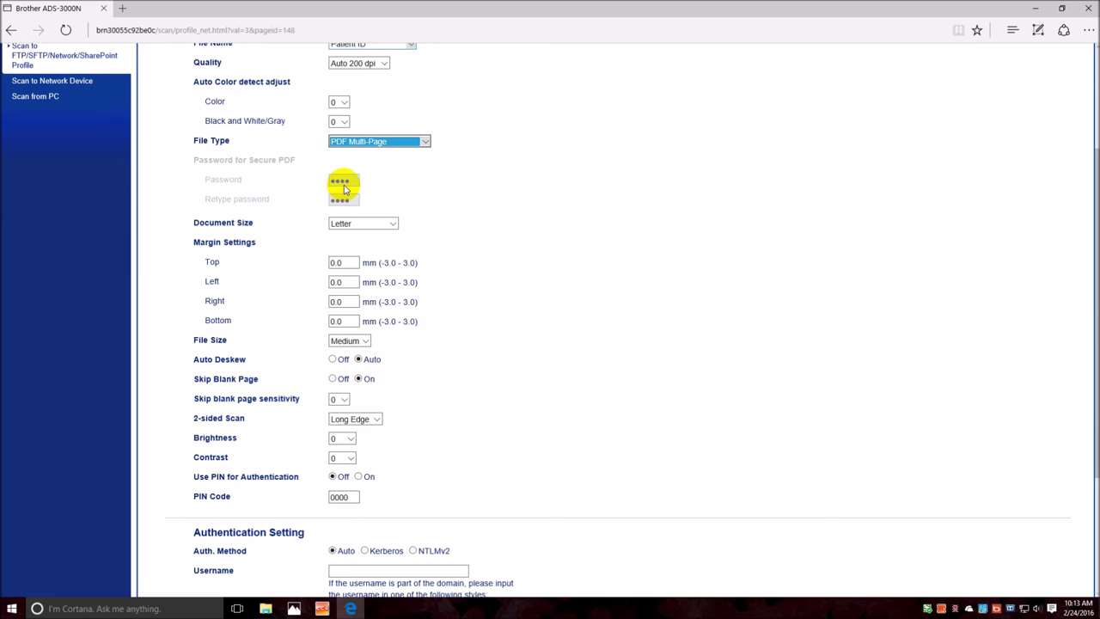
{"action": "left_click", "coordinate": [425, 141]}
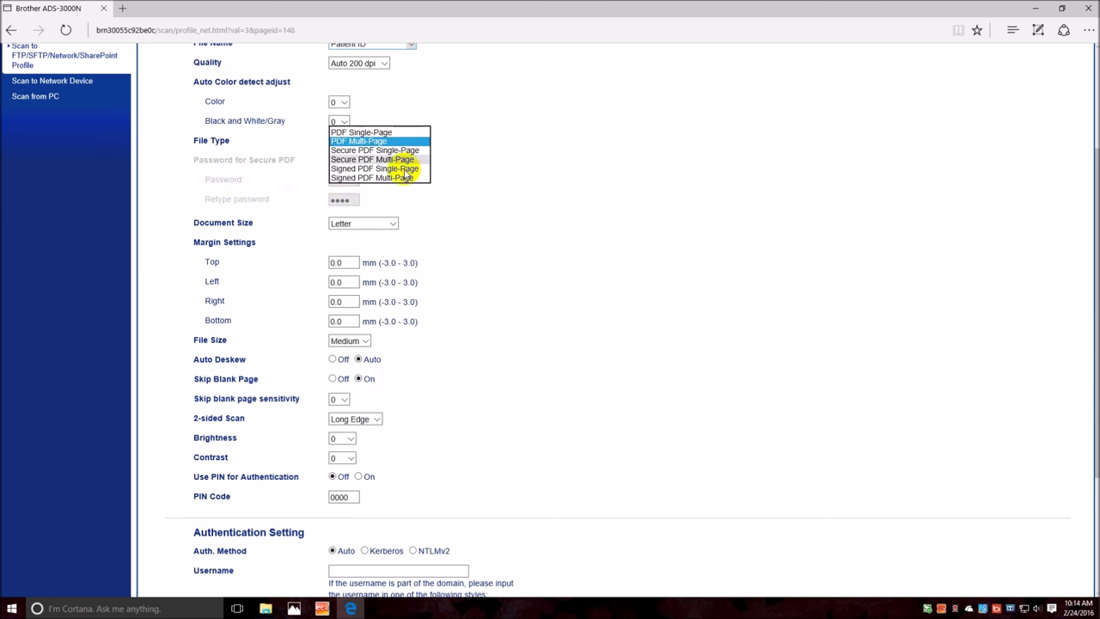
{"action": "left_click", "coordinate": [462, 182]}
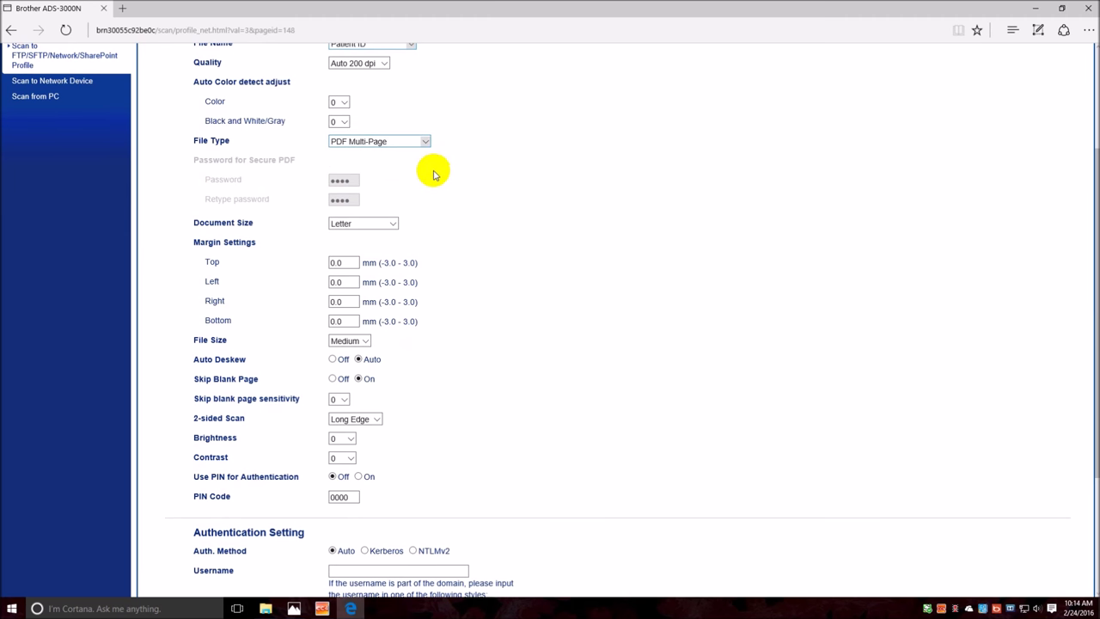
{"action": "scroll", "coordinate": [421, 168], "scroll_direction": "up", "scroll_amount": 3}
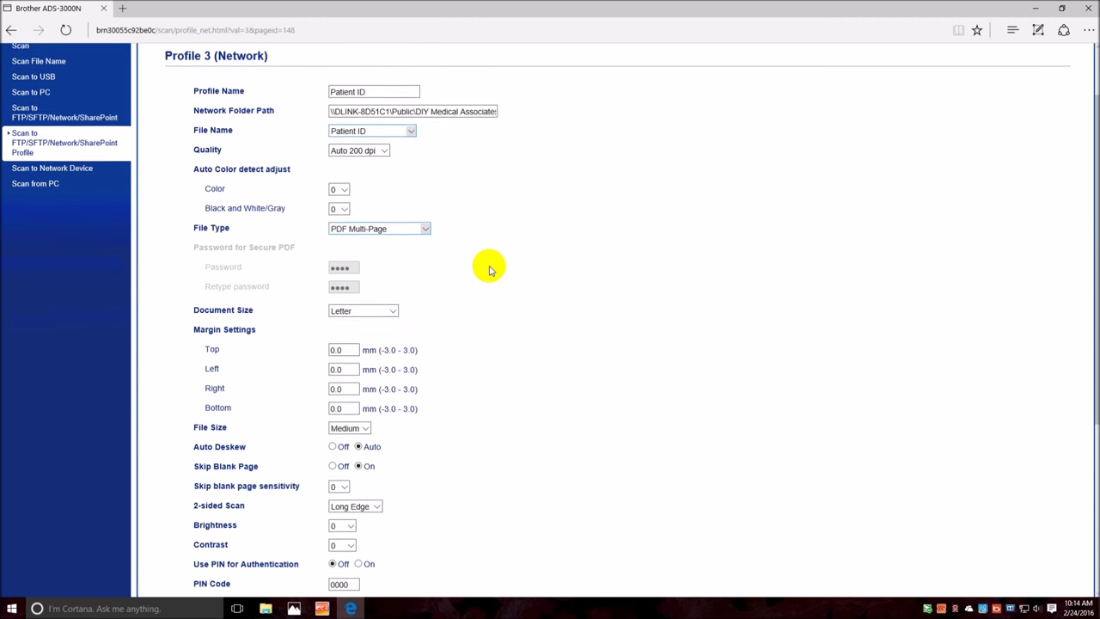
{"action": "left_click", "coordinate": [422, 225]}
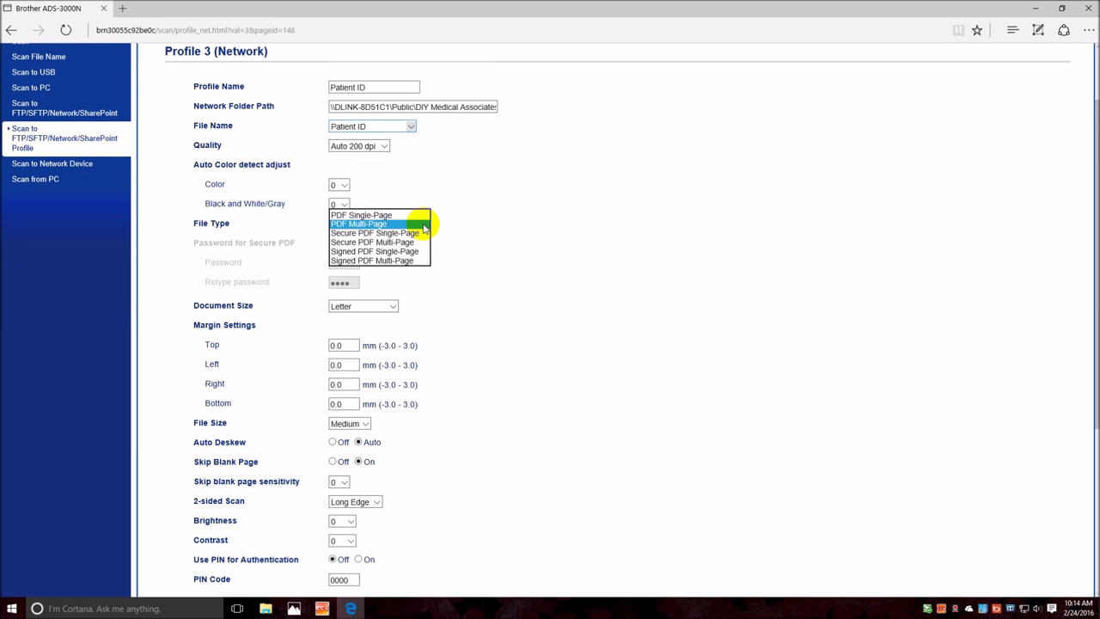
{"action": "left_click", "coordinate": [422, 224]}
Set the profile's document size to Auto and keep the file size at Medium.
{"action": "scroll", "coordinate": [533, 269], "scroll_direction": "down", "scroll_amount": 1}
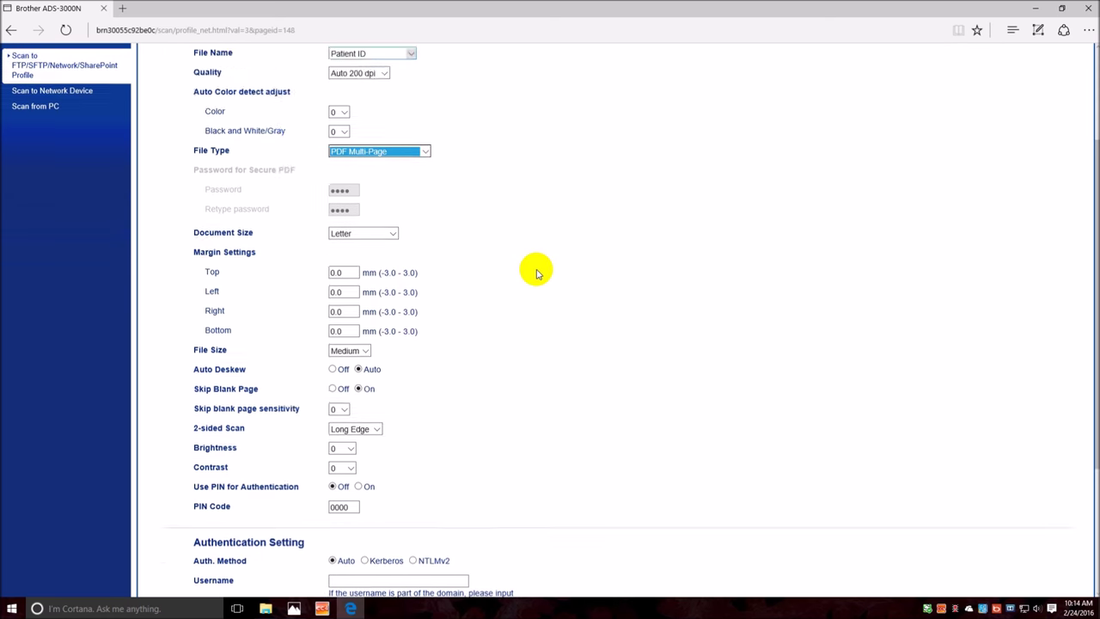
{"action": "scroll", "coordinate": [533, 271], "scroll_direction": "down", "scroll_amount": 1}
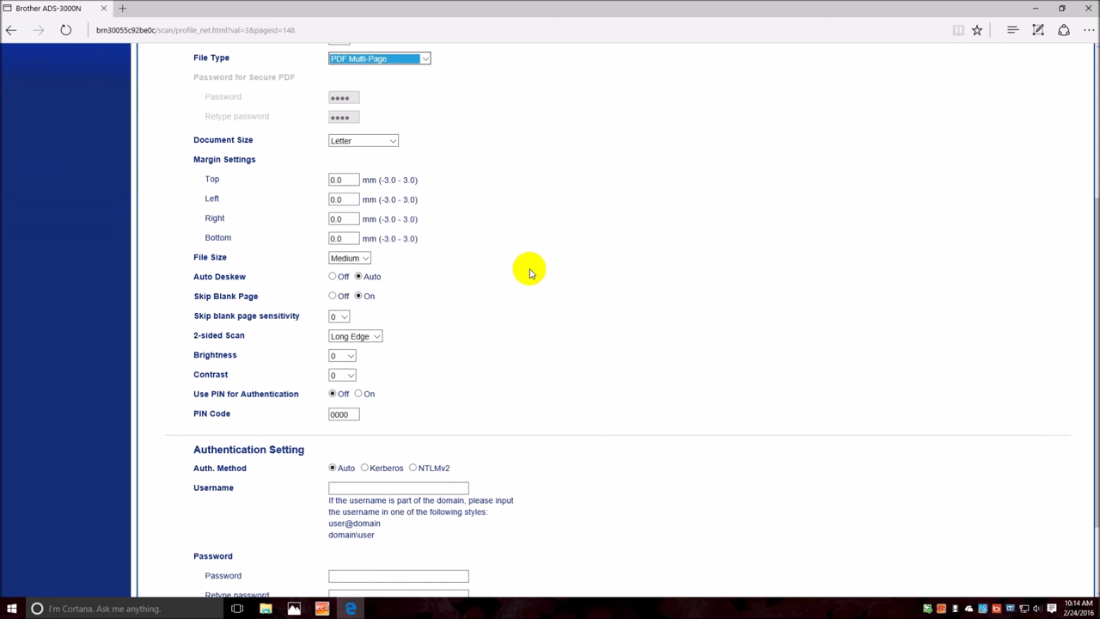
{"action": "left_click", "coordinate": [388, 143]}
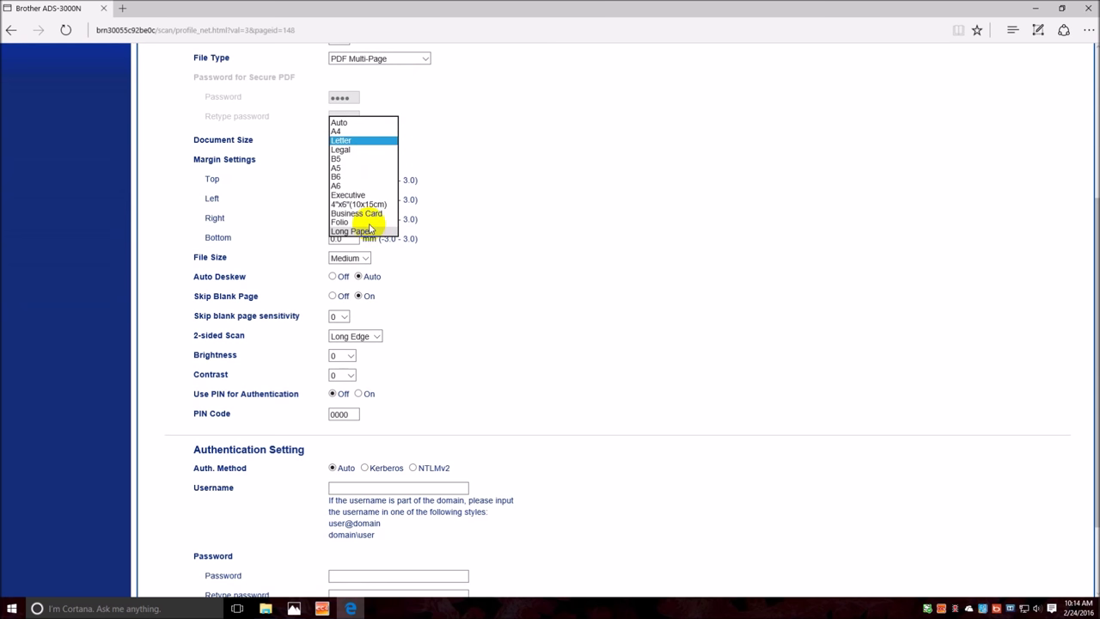
{"action": "left_click", "coordinate": [378, 123]}
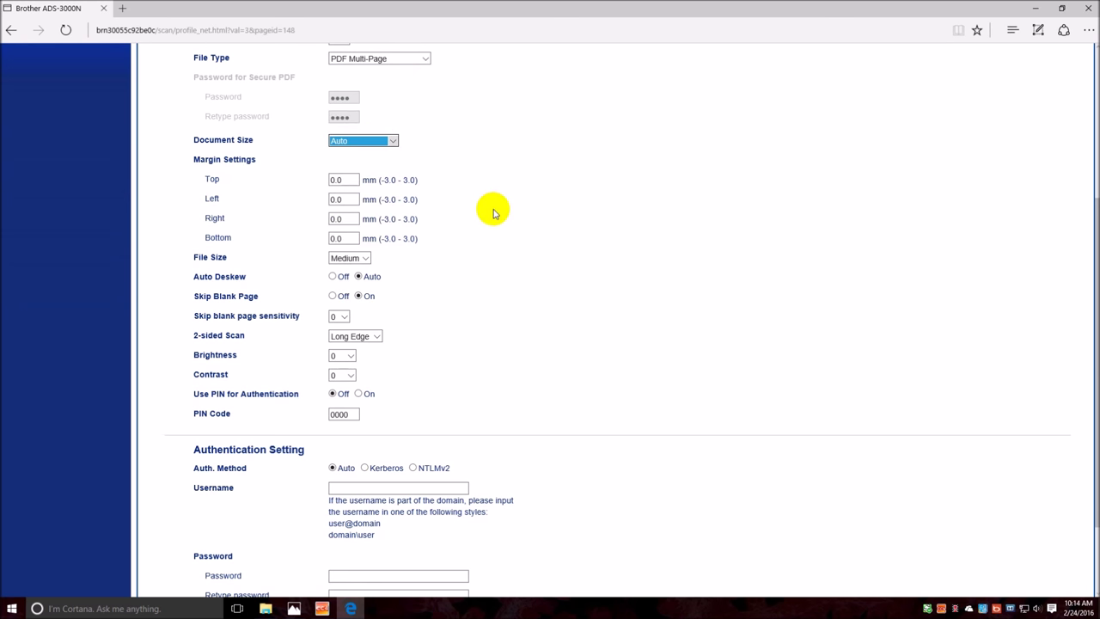
{"action": "scroll", "coordinate": [490, 209], "scroll_direction": "down", "scroll_amount": 2}
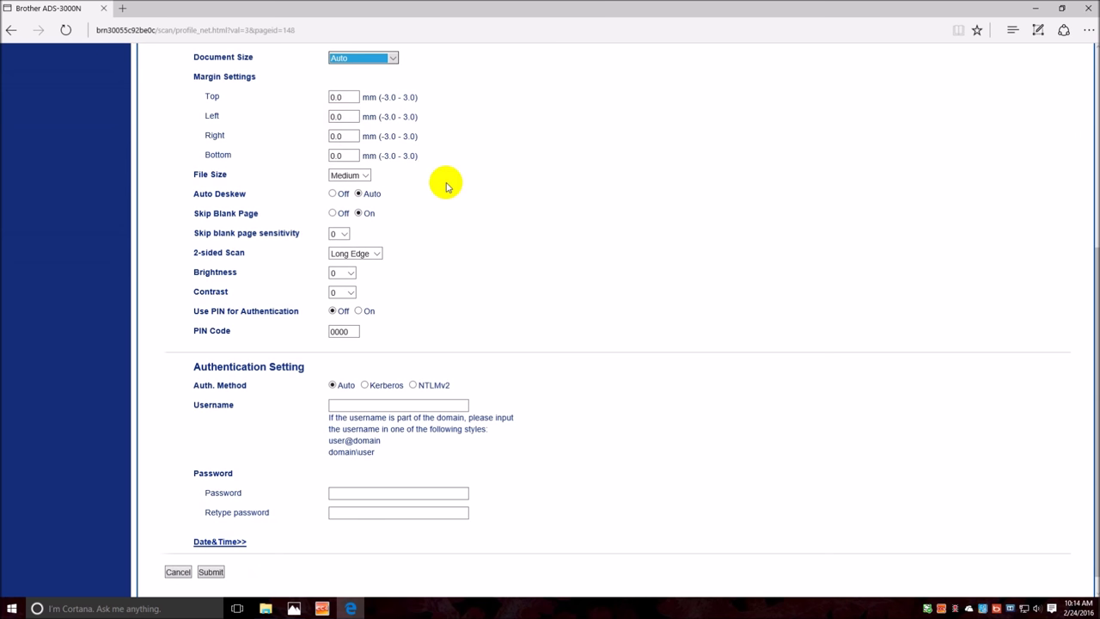
{"action": "left_click", "coordinate": [369, 177]}
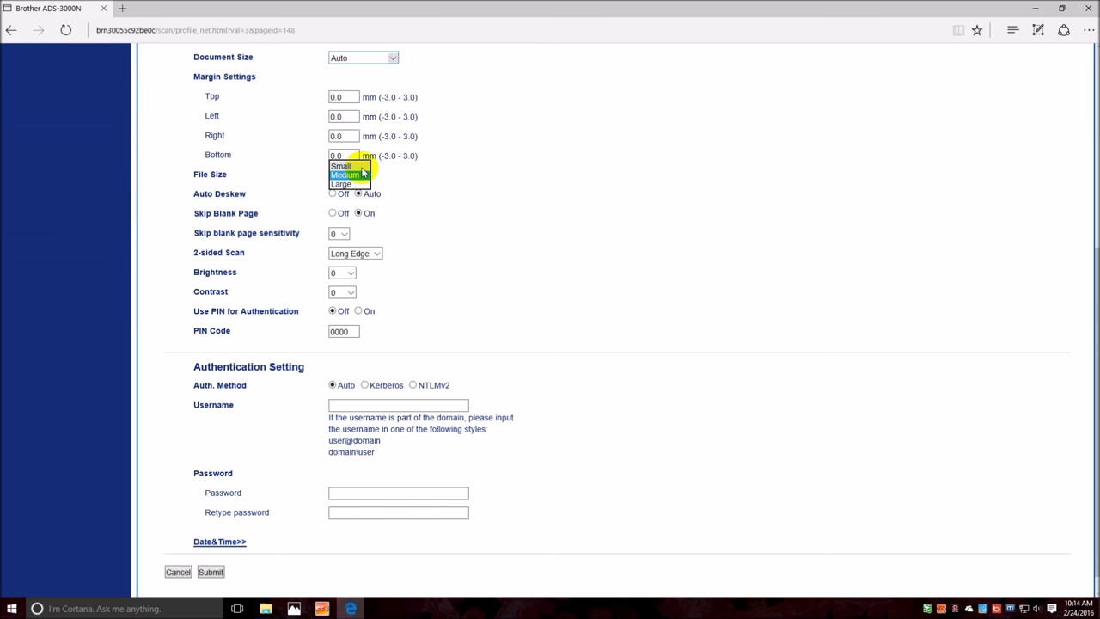
{"action": "left_click", "coordinate": [545, 243]}
Set 2-sided Scan to Short Edge, submit the profile and confirm the Scan to Network test.
{"action": "scroll", "coordinate": [544, 241], "scroll_direction": "down", "scroll_amount": 1}
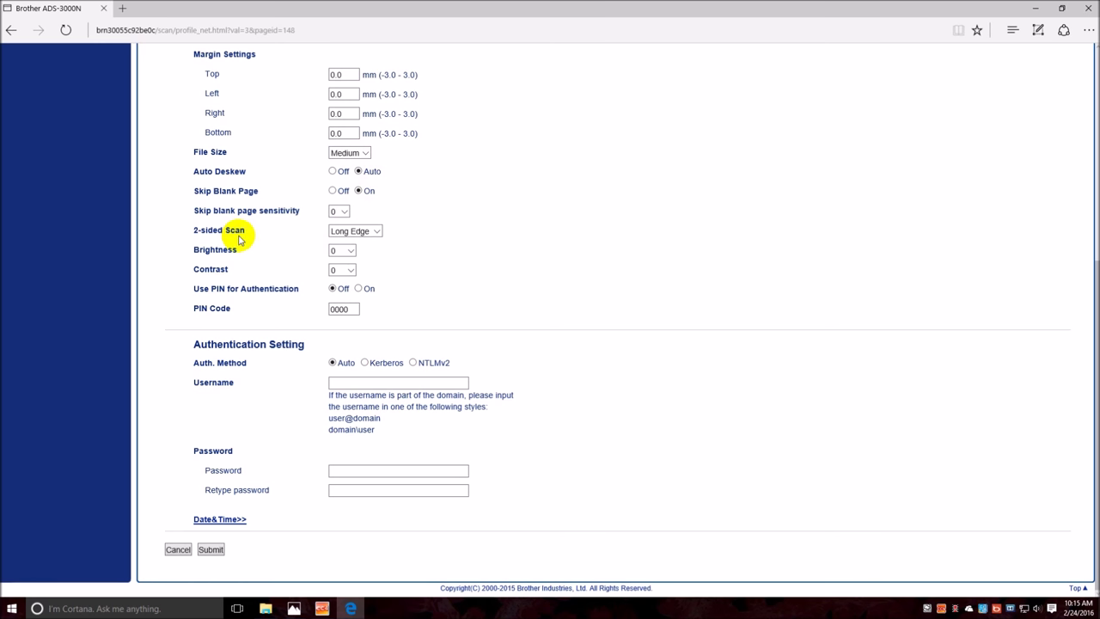
{"action": "left_click", "coordinate": [376, 231]}
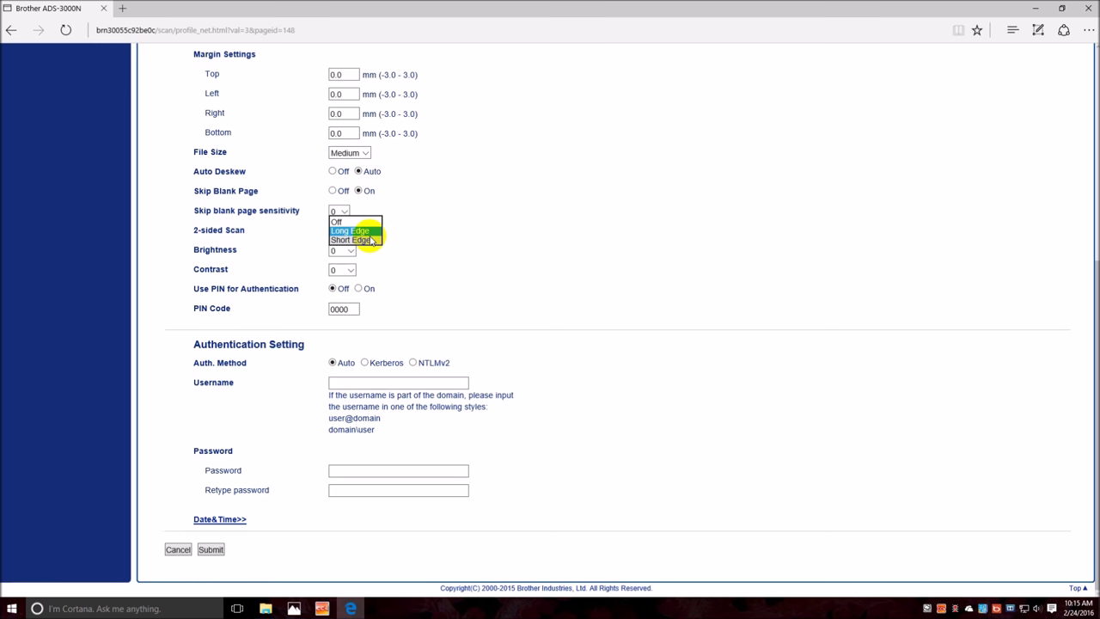
{"action": "left_click", "coordinate": [368, 240]}
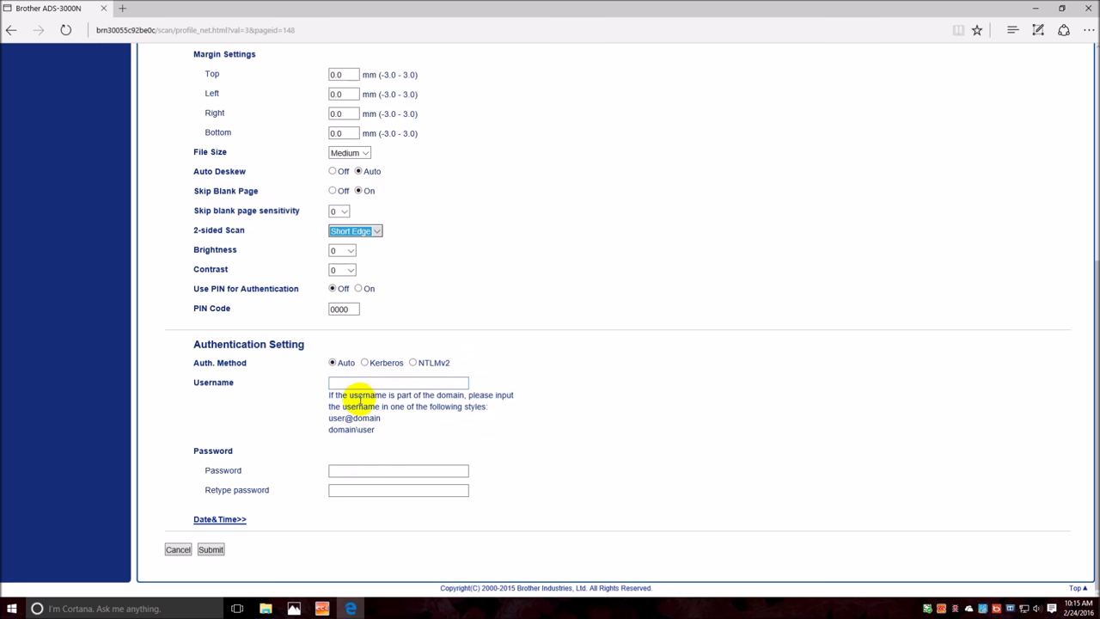
{"action": "left_click", "coordinate": [212, 550]}
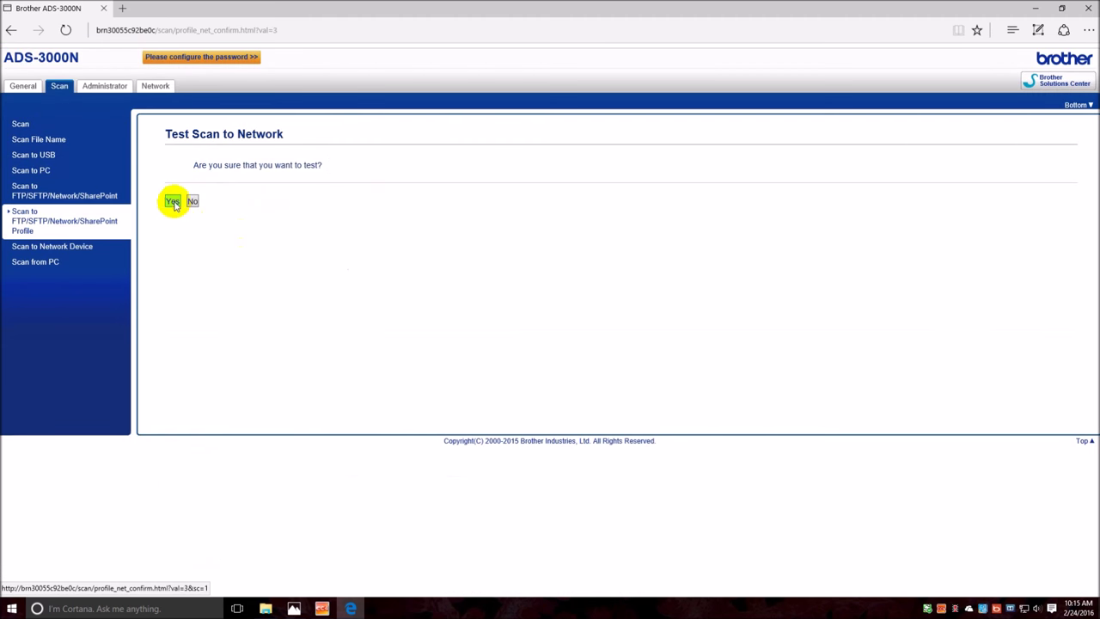
{"action": "left_click", "coordinate": [172, 202]}
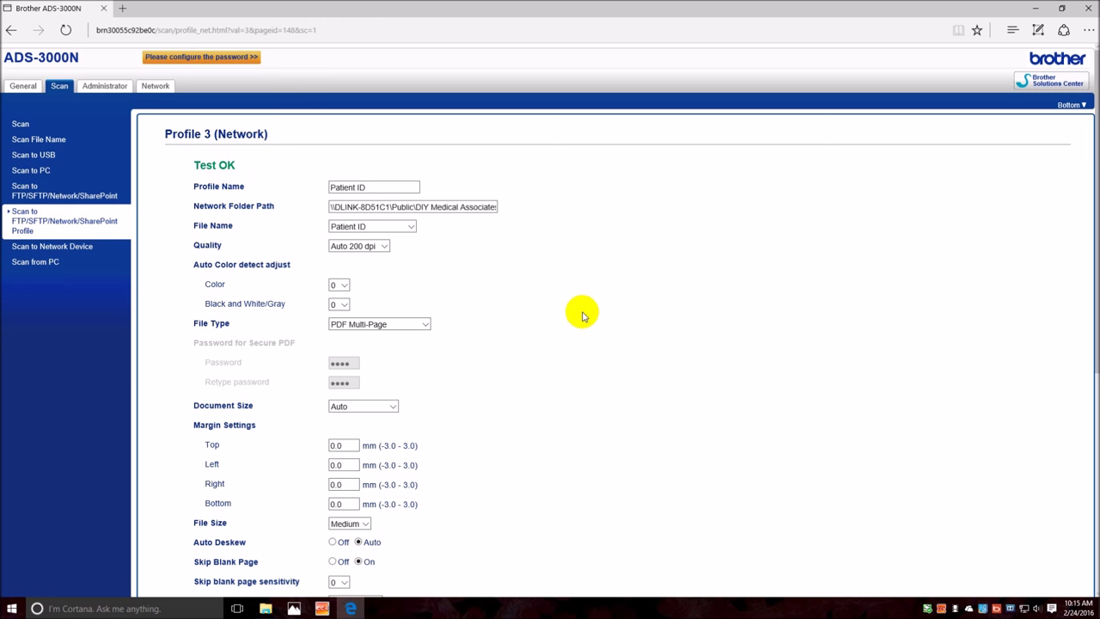
Set Network Device3 to type Scan to Network with destination Patient ID and submit the change.
{"action": "left_click", "coordinate": [24, 263]}
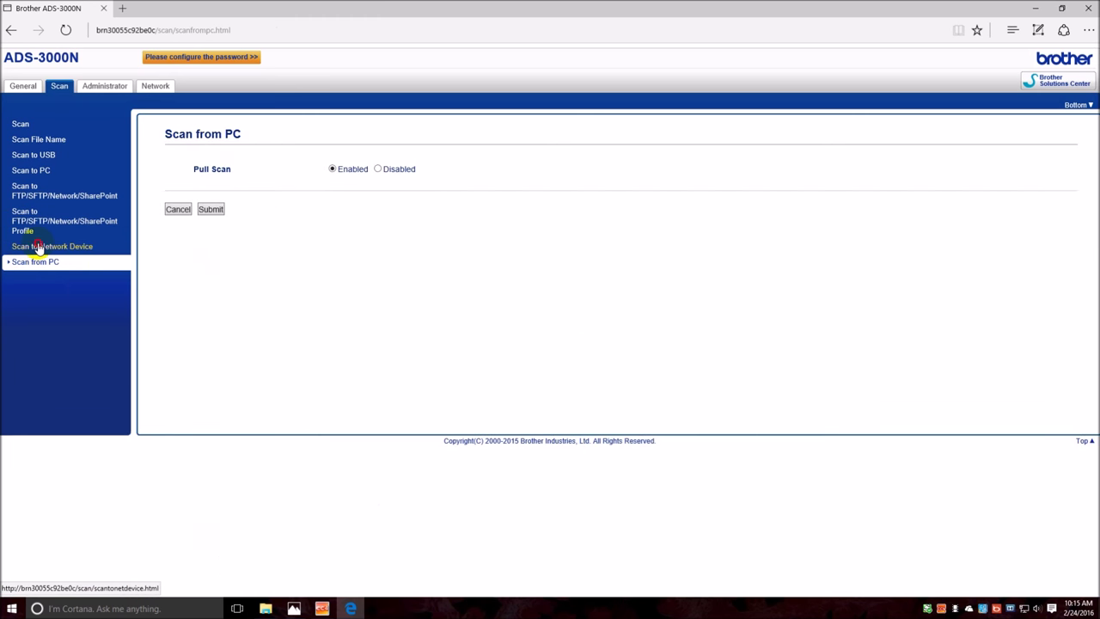
{"action": "left_click", "coordinate": [38, 245]}
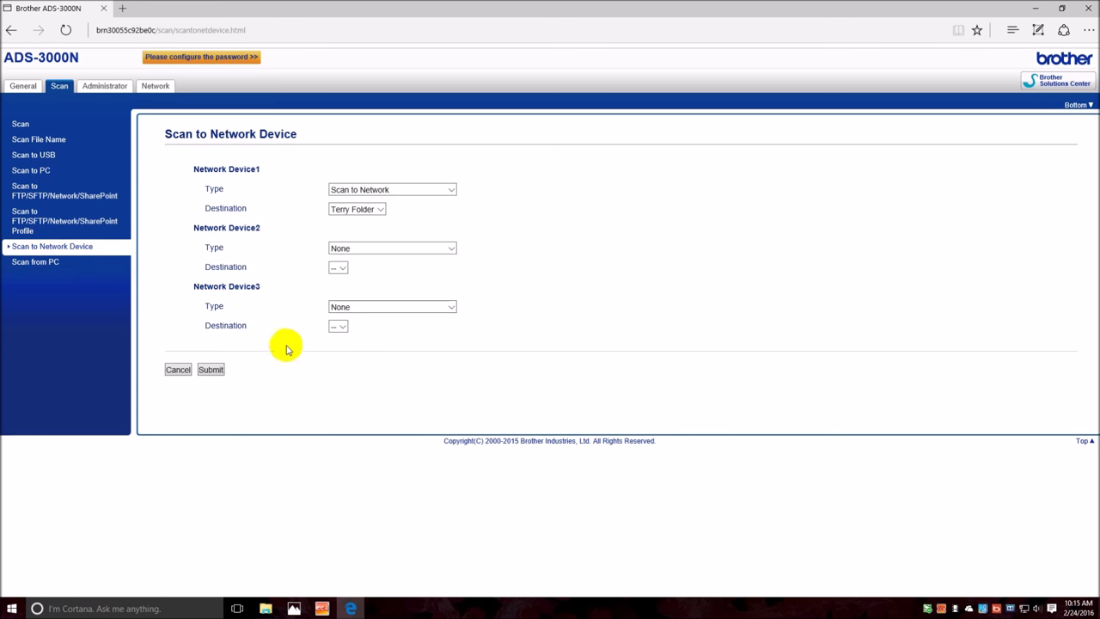
{"action": "left_click", "coordinate": [451, 308]}
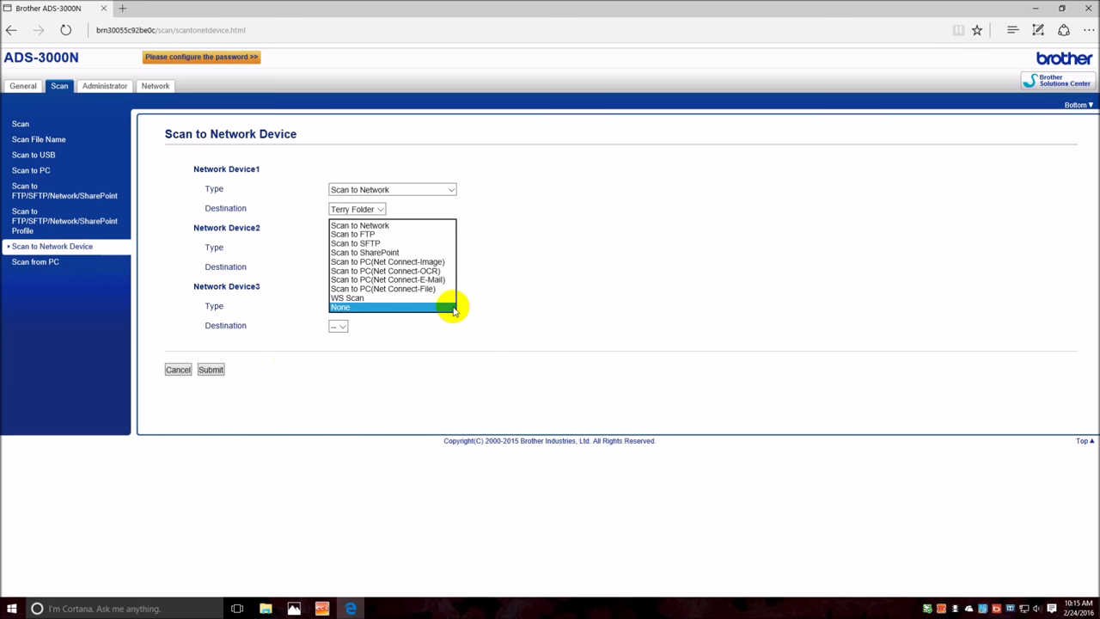
{"action": "left_click", "coordinate": [435, 226]}
{"action": "left_click", "coordinate": [381, 329]}
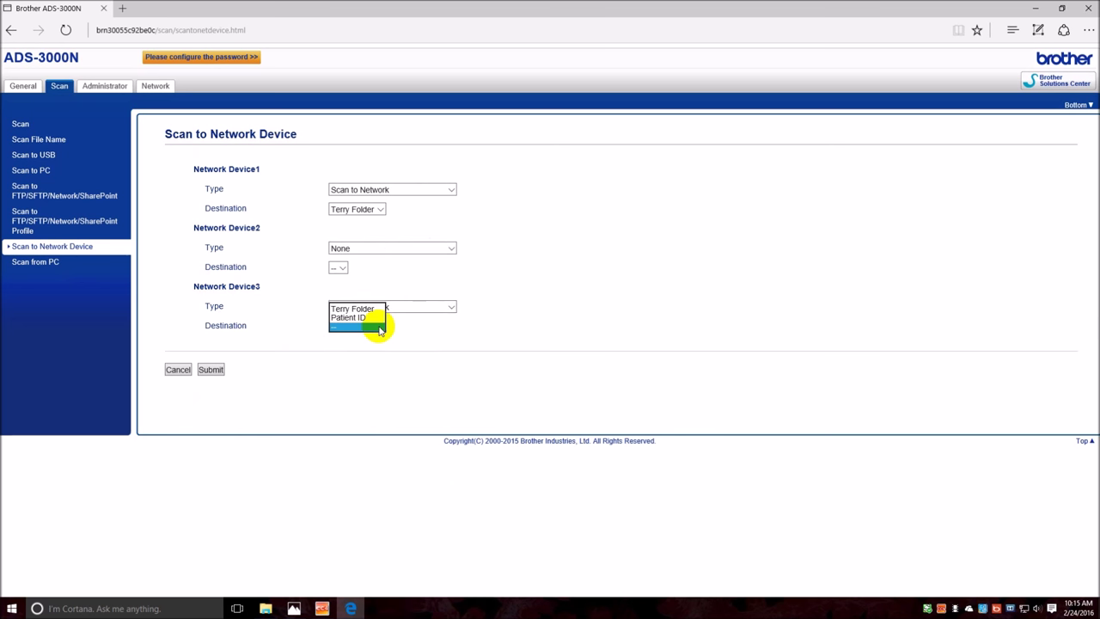
{"action": "left_click", "coordinate": [377, 323]}
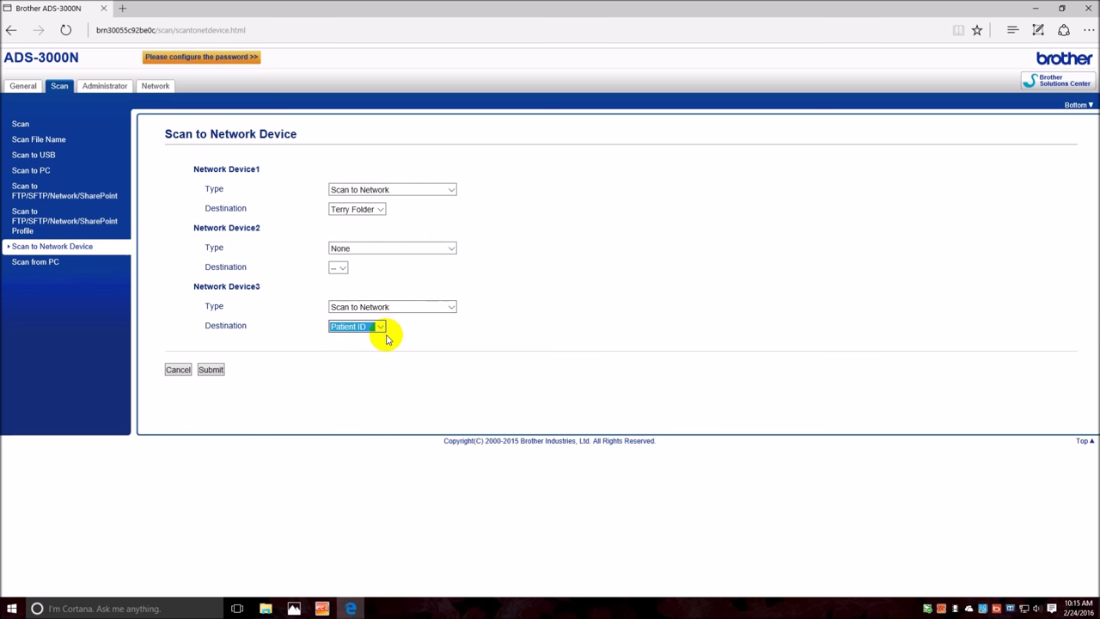
{"action": "left_click", "coordinate": [211, 369]}
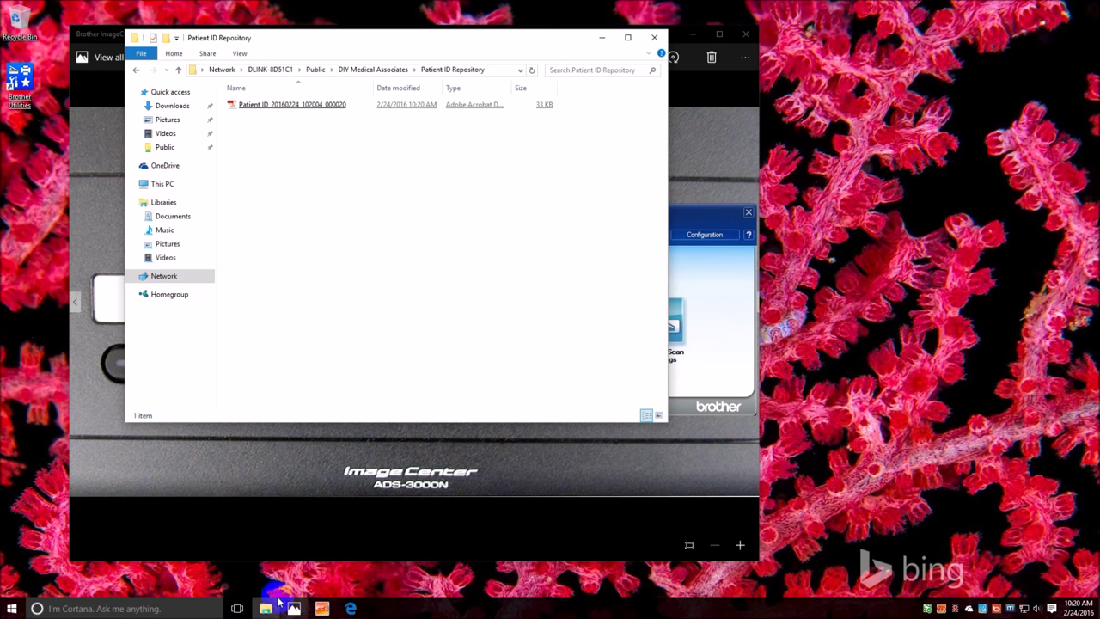
Rename the scanned PDF in the Patient ID Repository folder to Patient ID_ followed by the patient's name.
{"action": "left_click", "coordinate": [303, 112]}
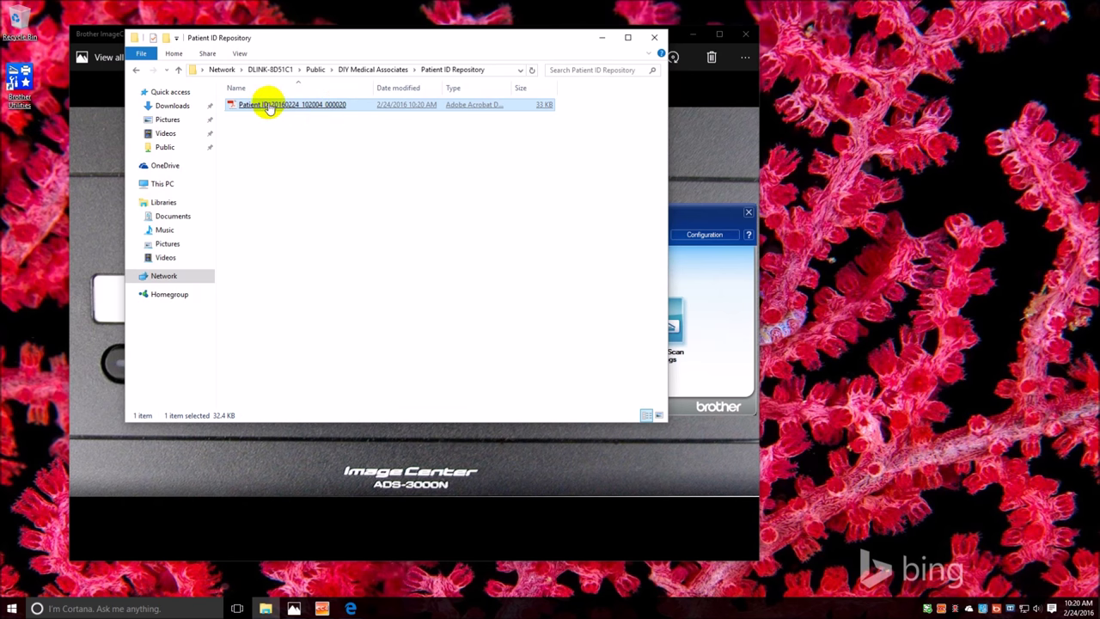
{"action": "right_click", "coordinate": [269, 105]}
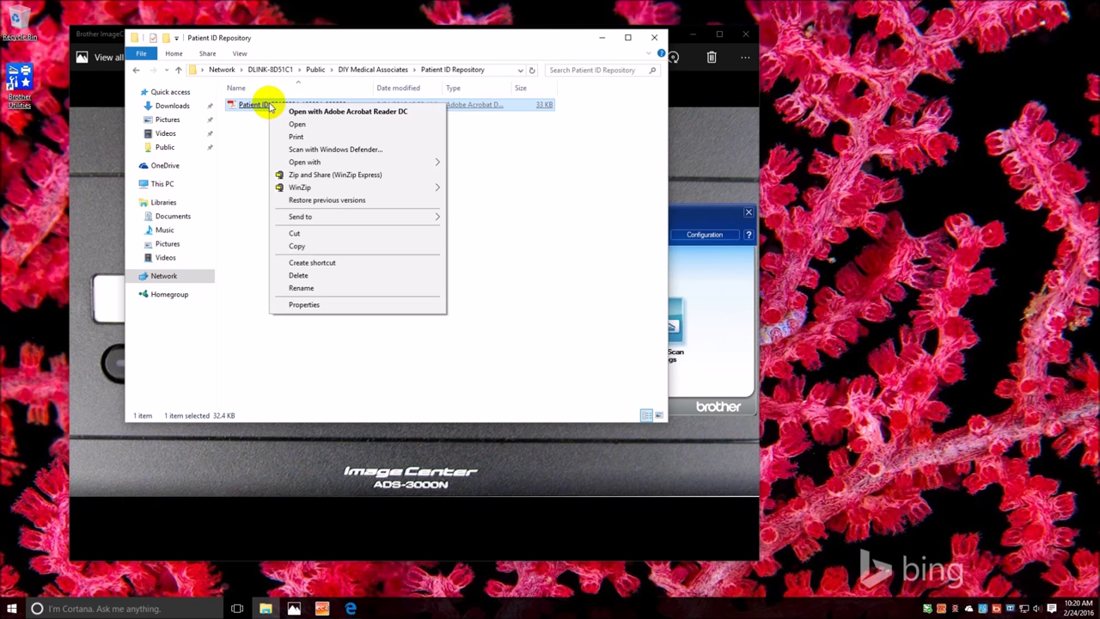
{"action": "left_click", "coordinate": [327, 290]}
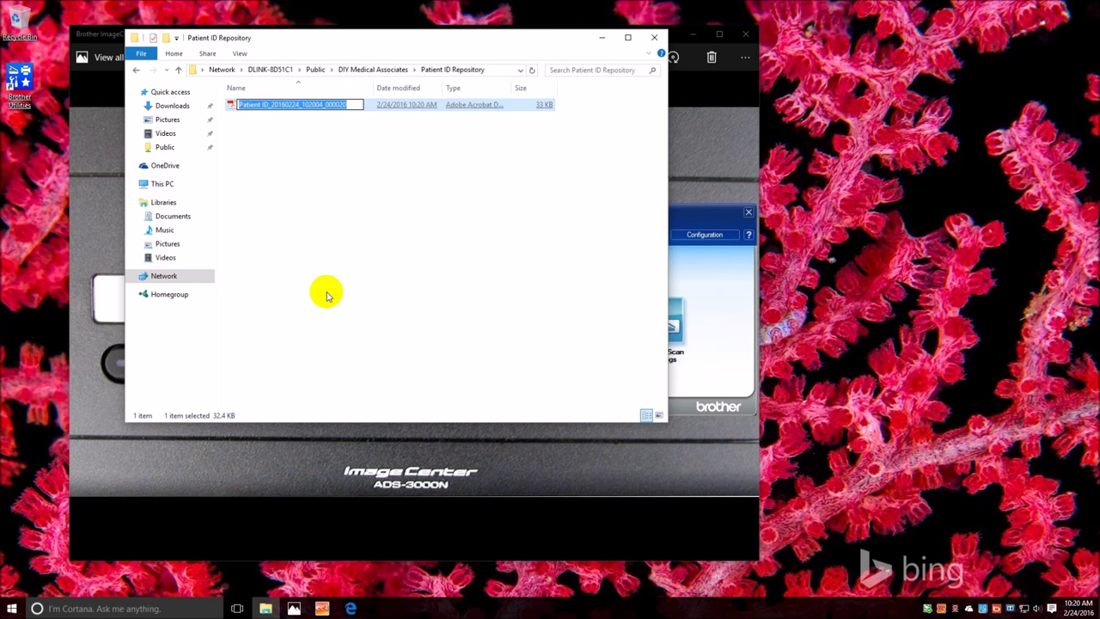
{"action": "key", "text": "End"}
{"action": "key", "text": "BackSpace"}
{"action": "key", "text": "BackSpace"}
{"action": "key", "text": "BackSpace"}
{"action": "key", "text": "BackSpace"}
{"action": "key", "text": "BackSpace"}
{"action": "key", "text": "BackSpace"}
{"action": "key", "text": "BackSpace"}
{"action": "key", "text": "BackSpace"}
{"action": "key", "text": "BackSpace"}
{"action": "key", "text": "BackSpace"}
{"action": "key", "text": "BackSpace"}
{"action": "key", "text": "BackSpace"}
{"action": "key", "text": "BackSpace"}
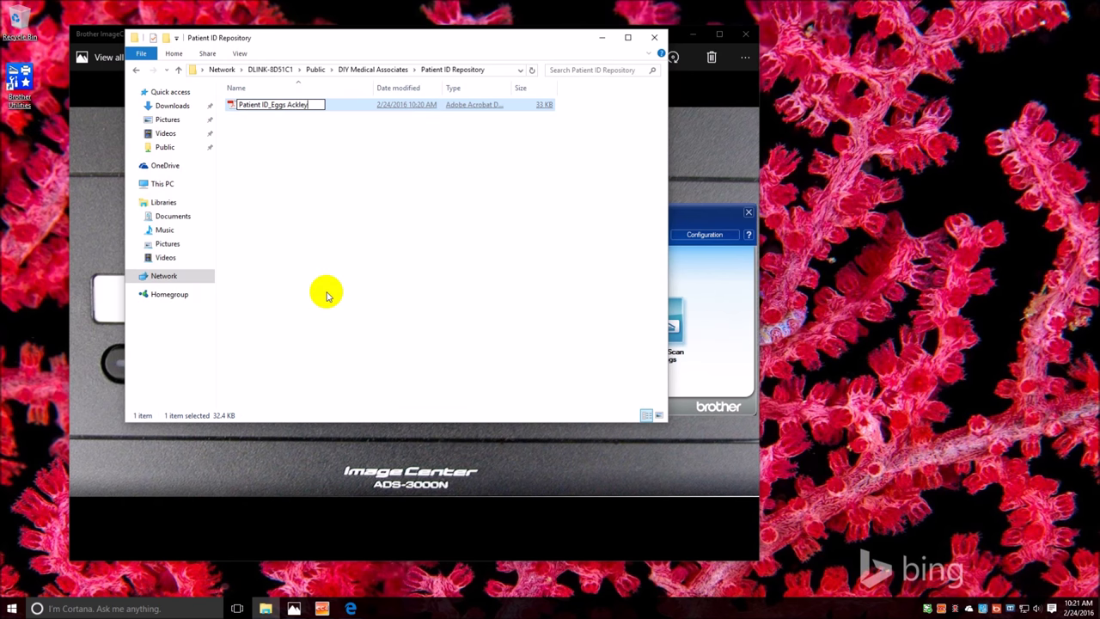
{"action": "key", "text": "Return"}
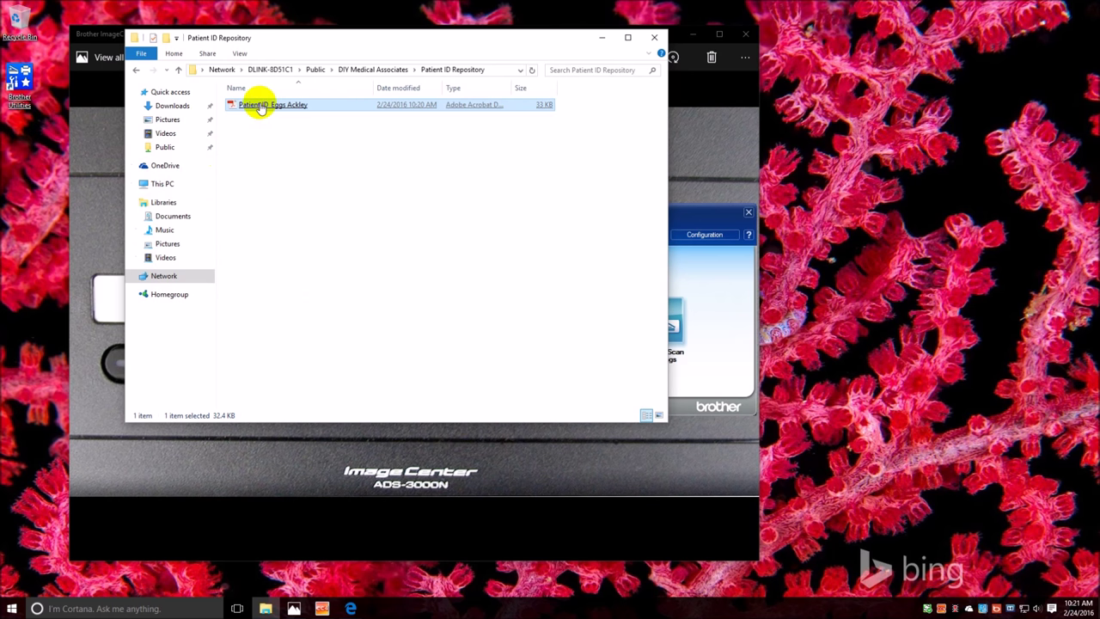
{"action": "right_click", "coordinate": [261, 108]}
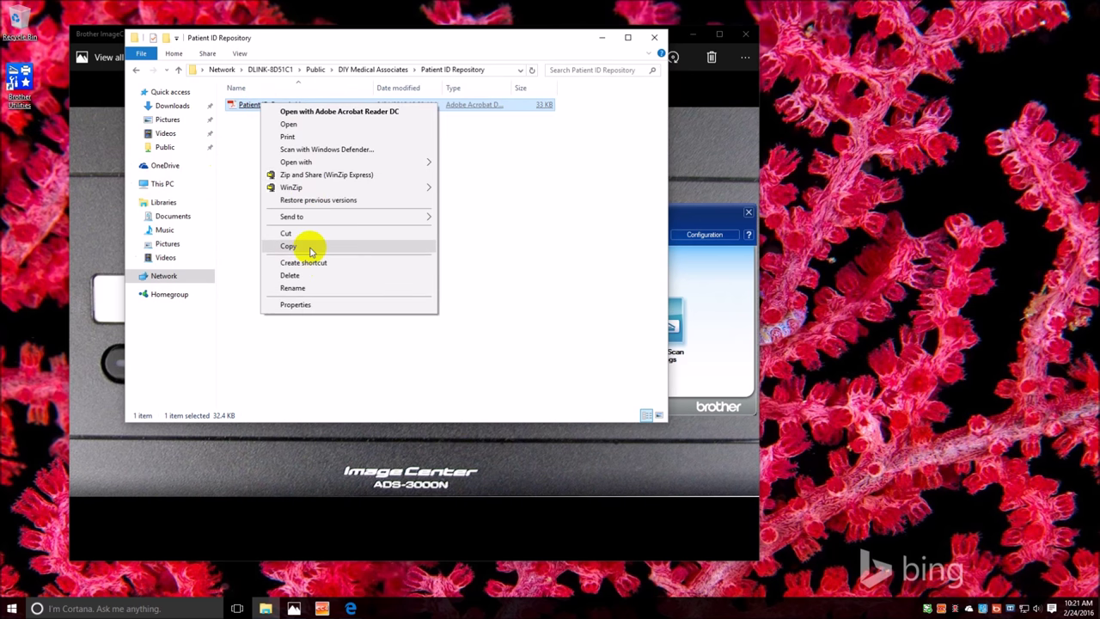
{"action": "left_click", "coordinate": [320, 238]}
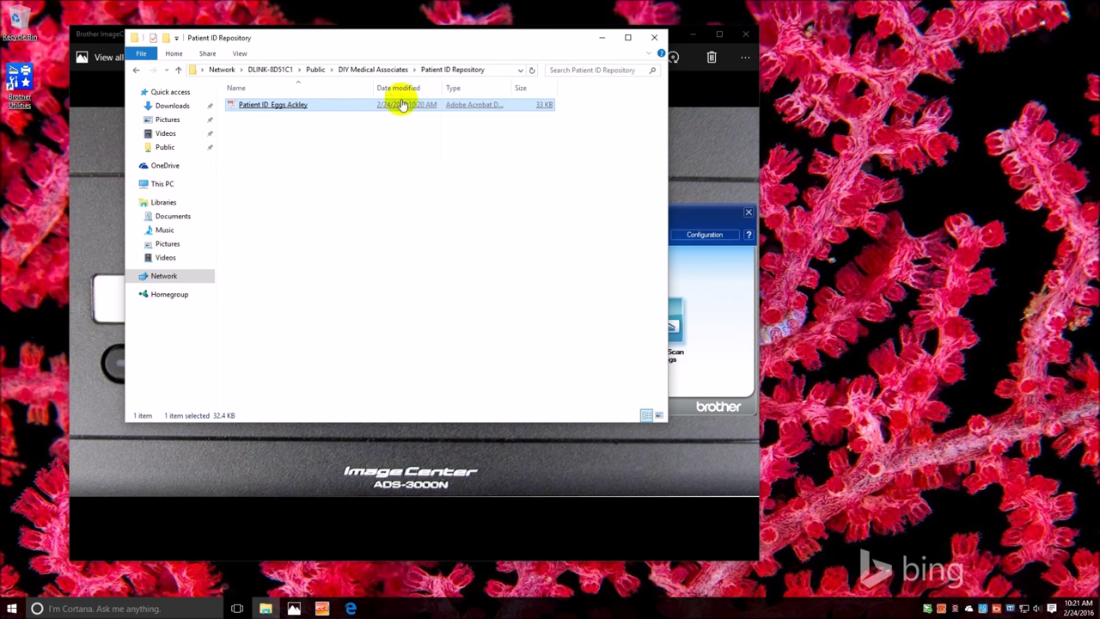
{"action": "left_click", "coordinate": [370, 70]}
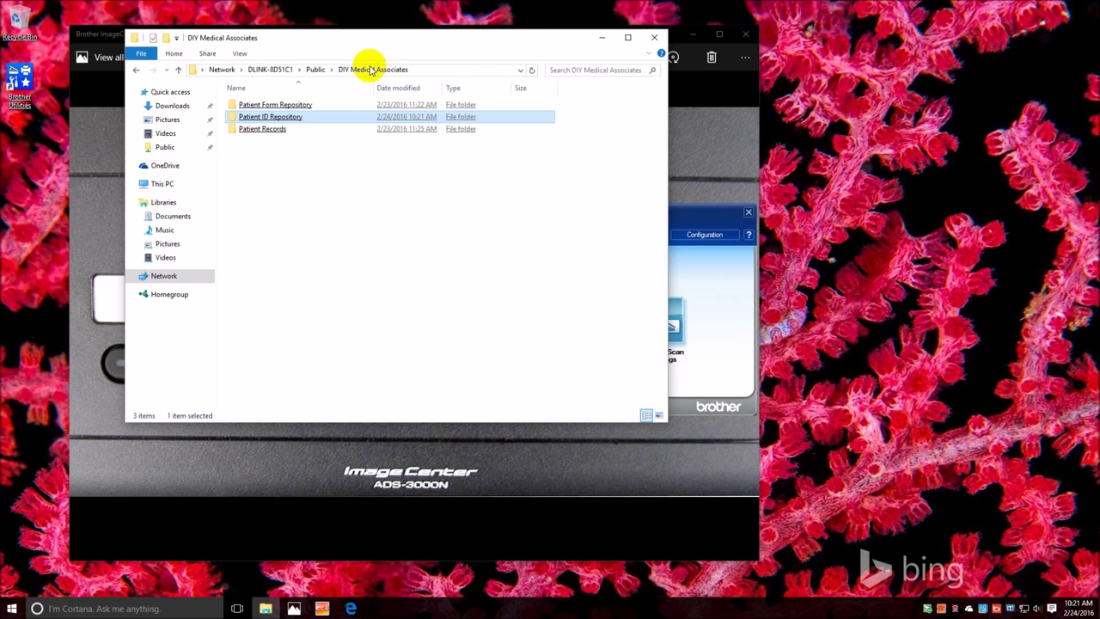
{"action": "double_click", "coordinate": [312, 120]}
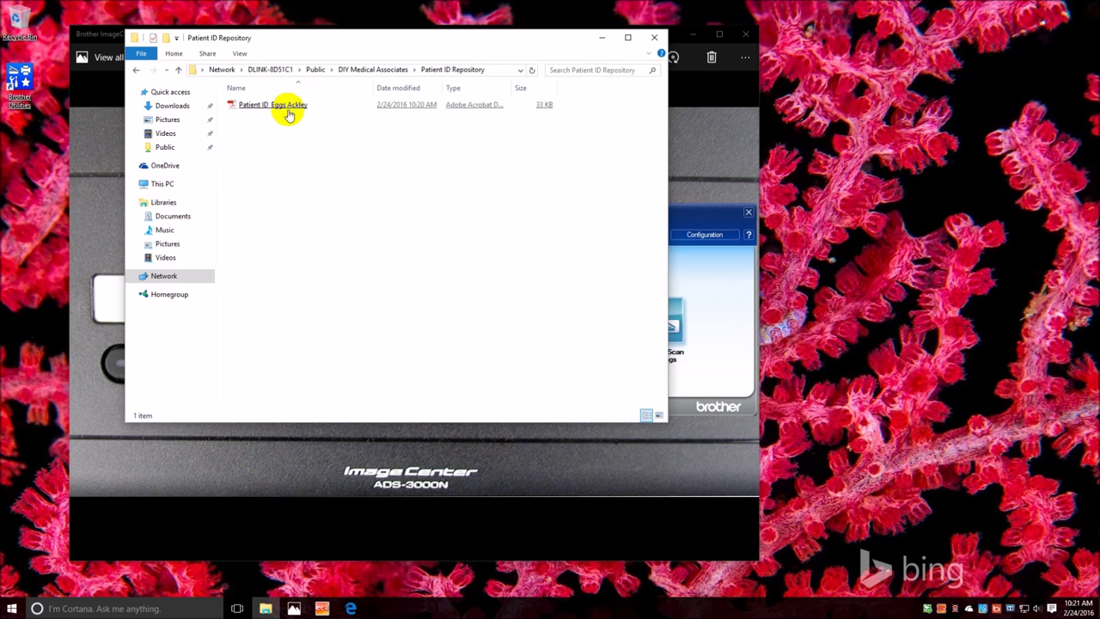
Open the renamed patient ID PDF to examine the scan.
{"action": "left_click", "coordinate": [289, 109]}
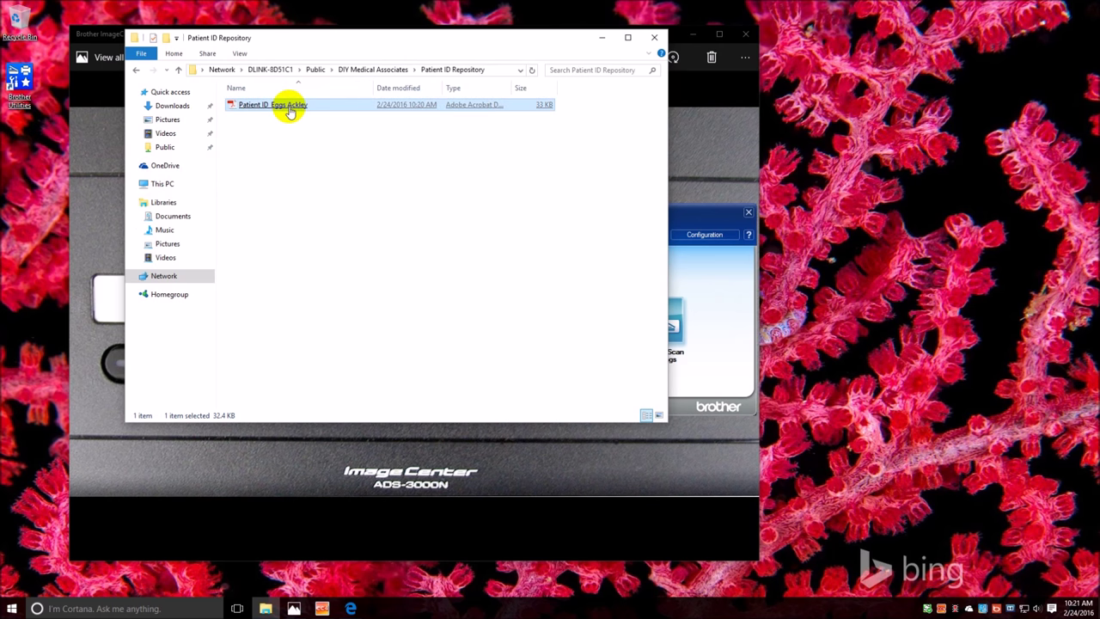
{"action": "double_click", "coordinate": [290, 108]}
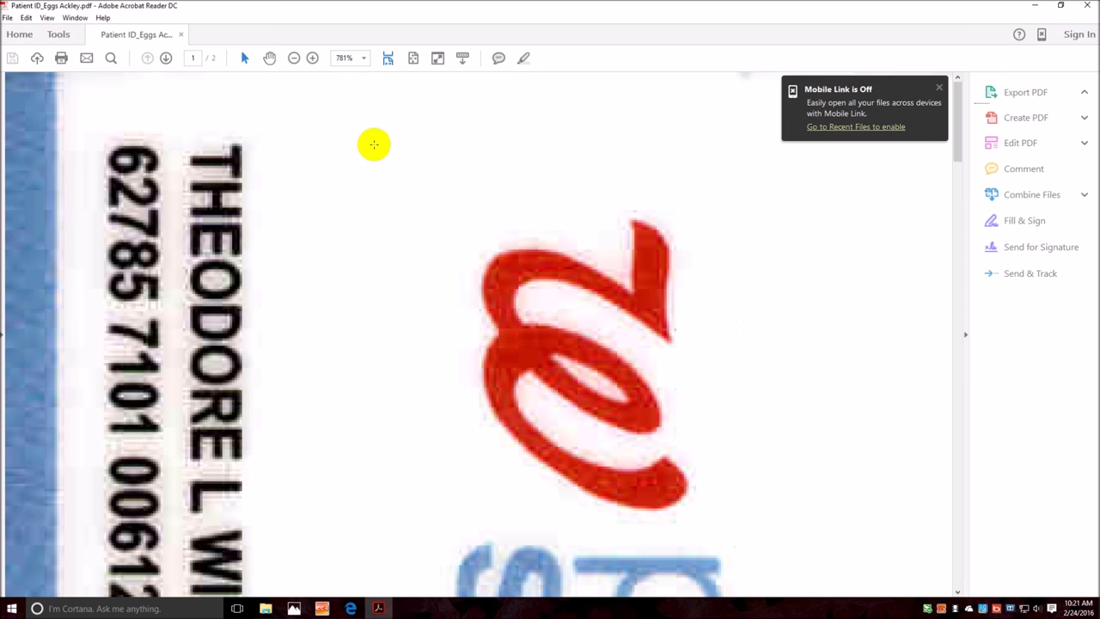
Zoom the scanned patient ID PDF out to 125% so that both sides of the card can be examined.
{"action": "left_click", "coordinate": [294, 58]}
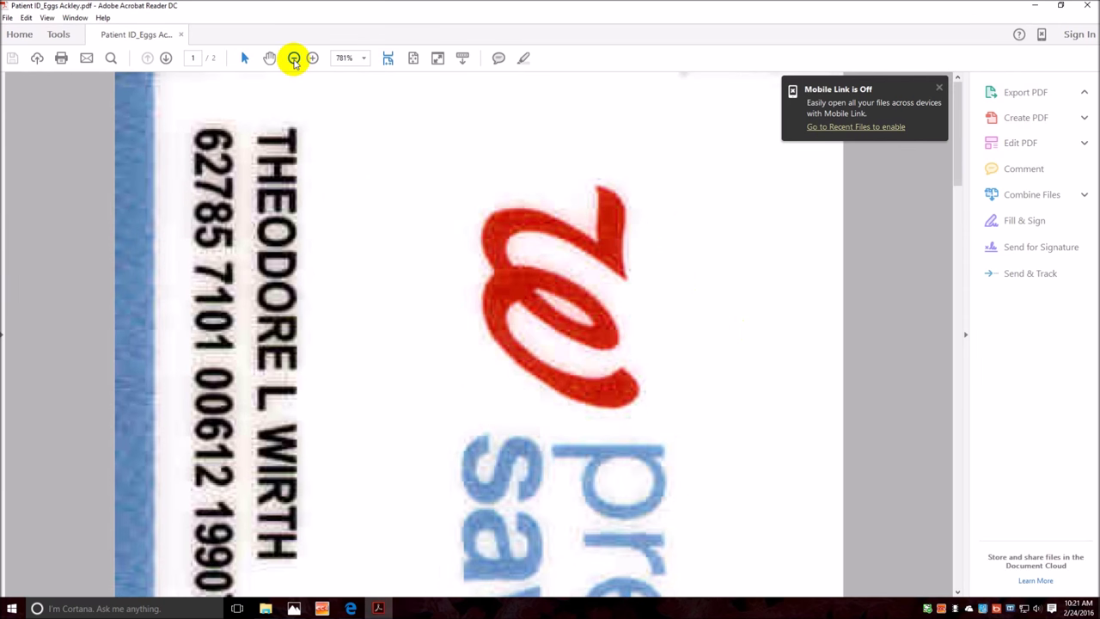
{"action": "left_click", "coordinate": [294, 58]}
{"action": "left_click", "coordinate": [294, 58]}
{"action": "left_click", "coordinate": [294, 57]}
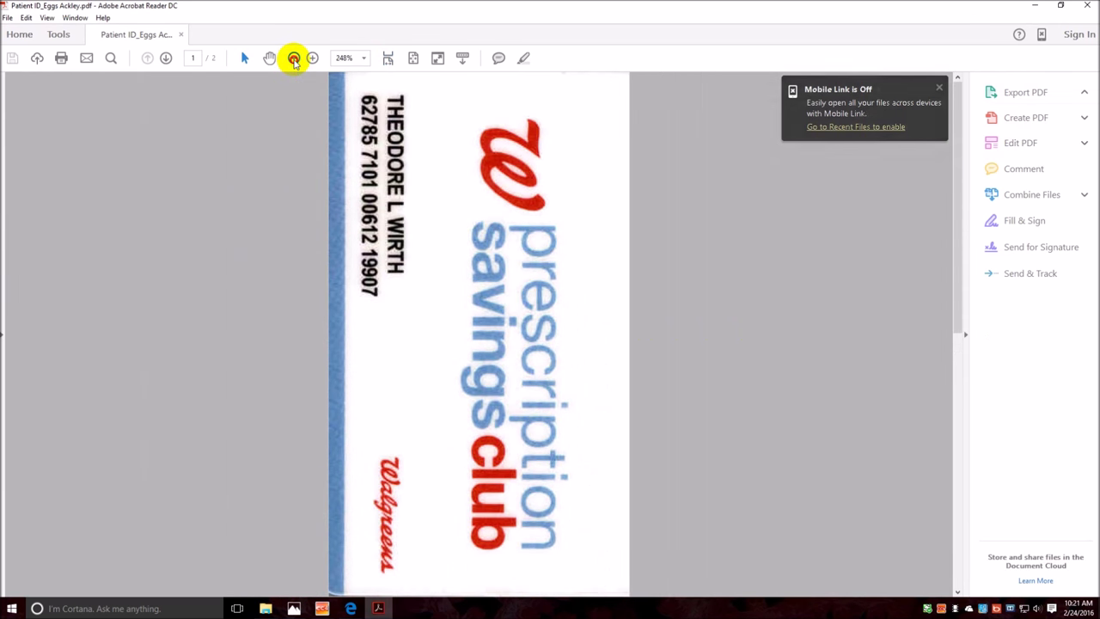
{"action": "left_click", "coordinate": [294, 57]}
{"action": "left_click", "coordinate": [294, 57]}
{"action": "left_click", "coordinate": [294, 57]}
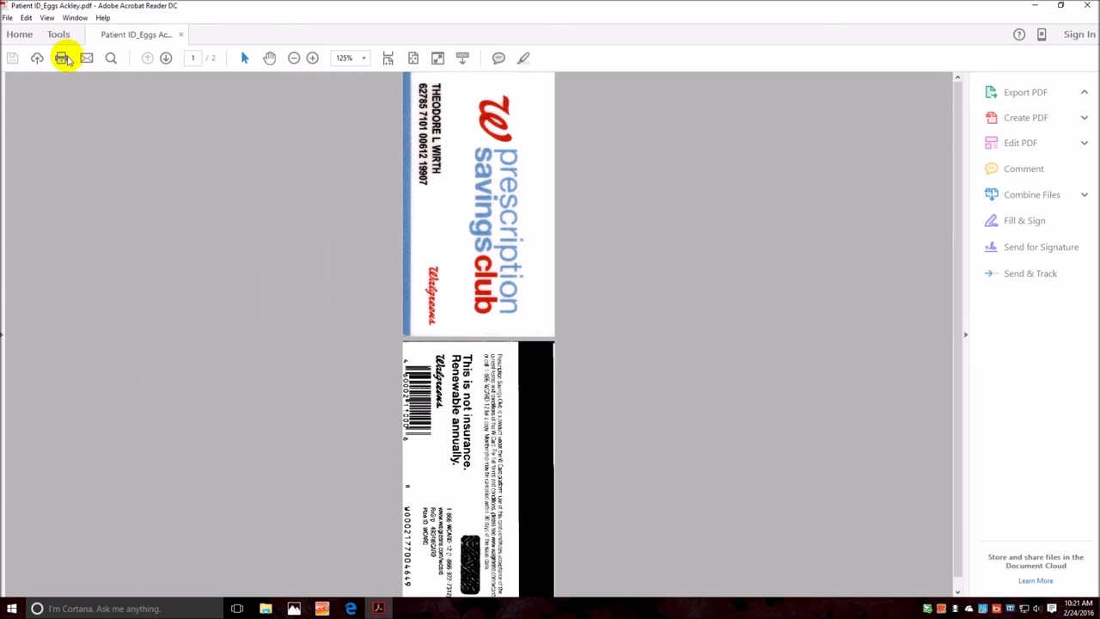
Display the two PDF pages side by side and dismiss the Acrobat Reader welcome tour.
{"action": "left_click", "coordinate": [48, 18]}
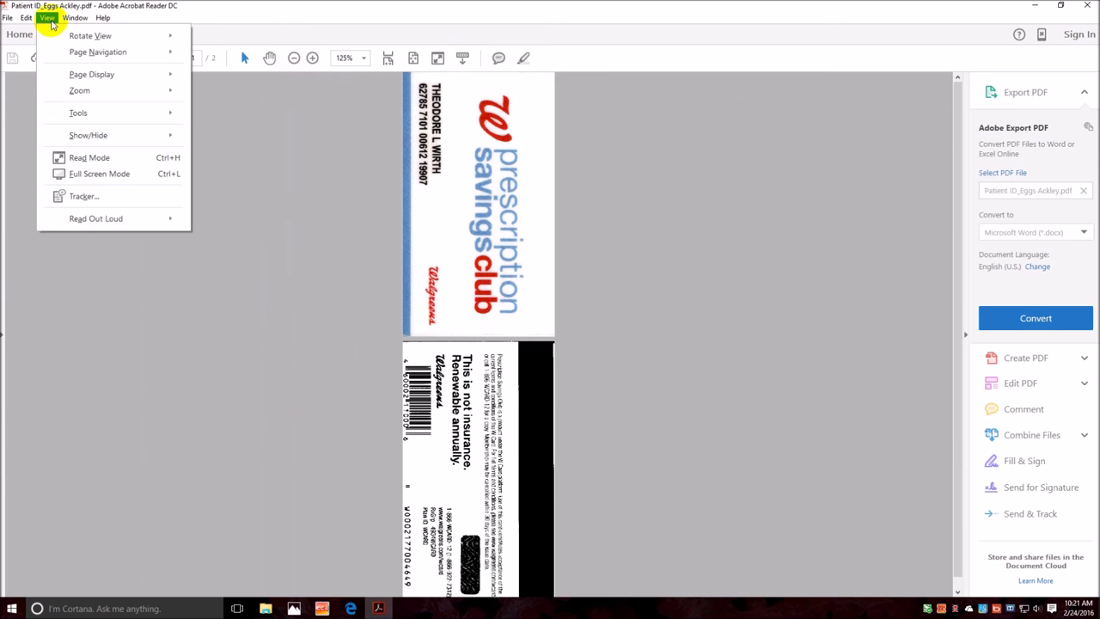
{"action": "mouse_move", "coordinate": [61, 52]}
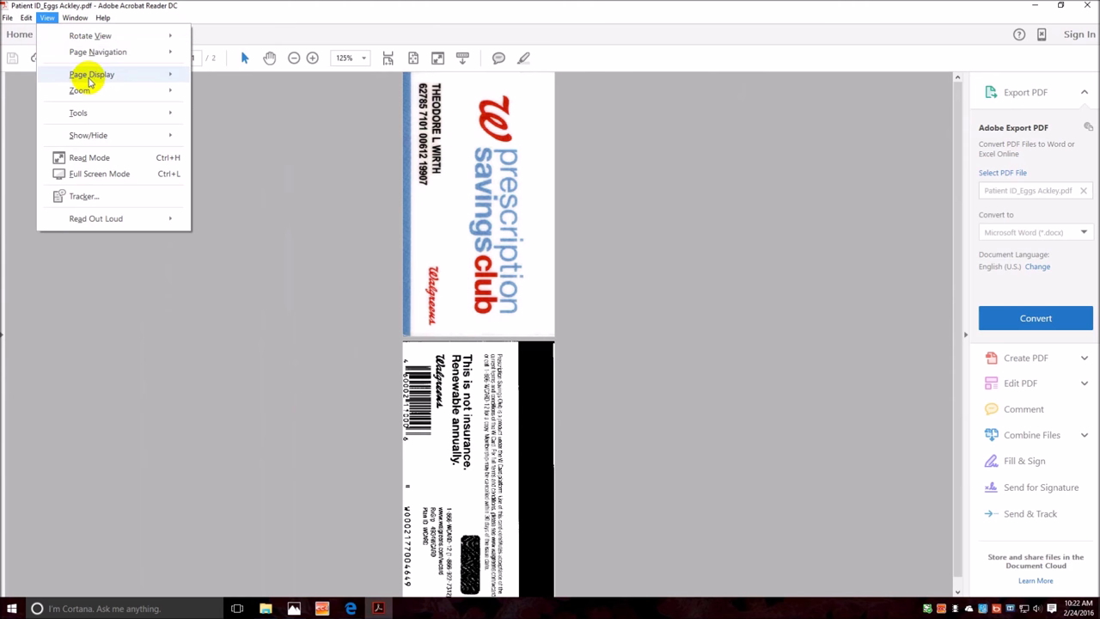
{"action": "mouse_move", "coordinate": [62, 74]}
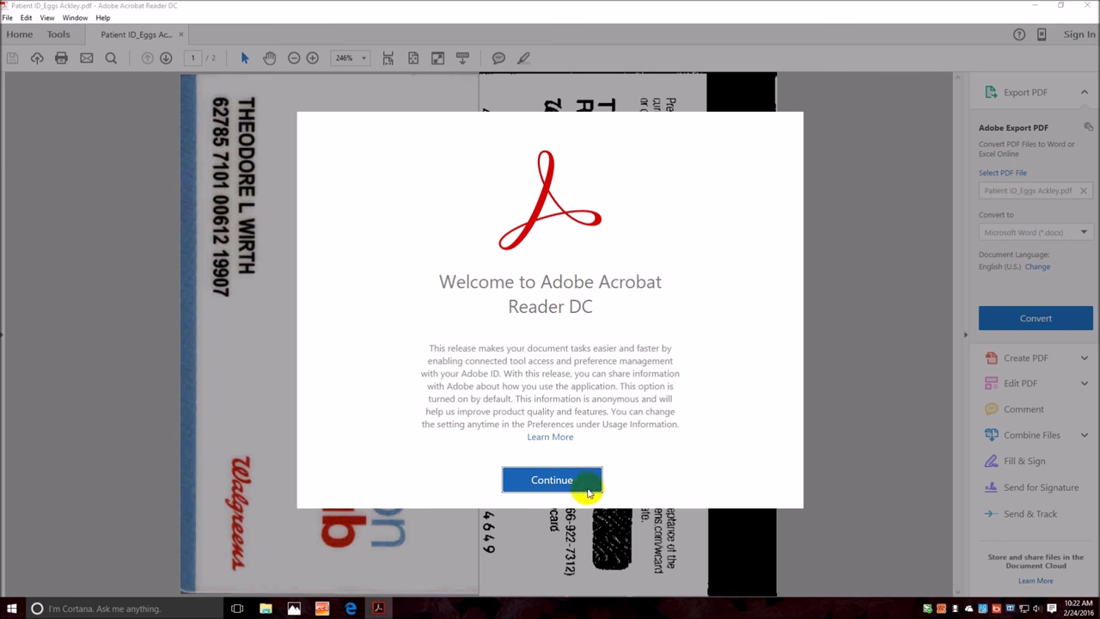
{"action": "left_click", "coordinate": [578, 480]}
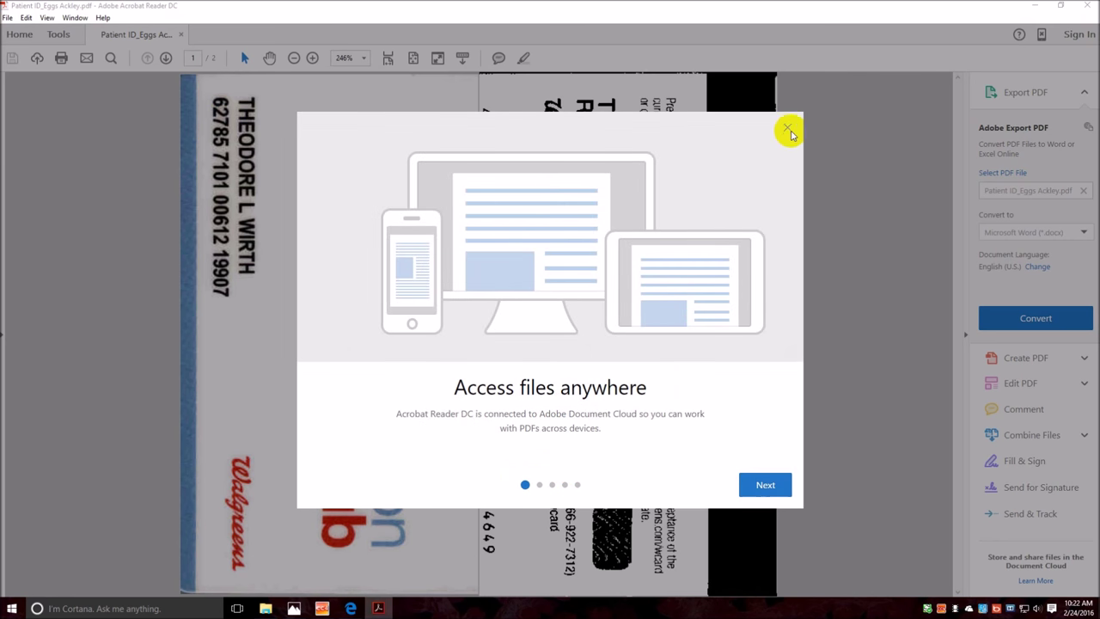
{"action": "left_click", "coordinate": [790, 129]}
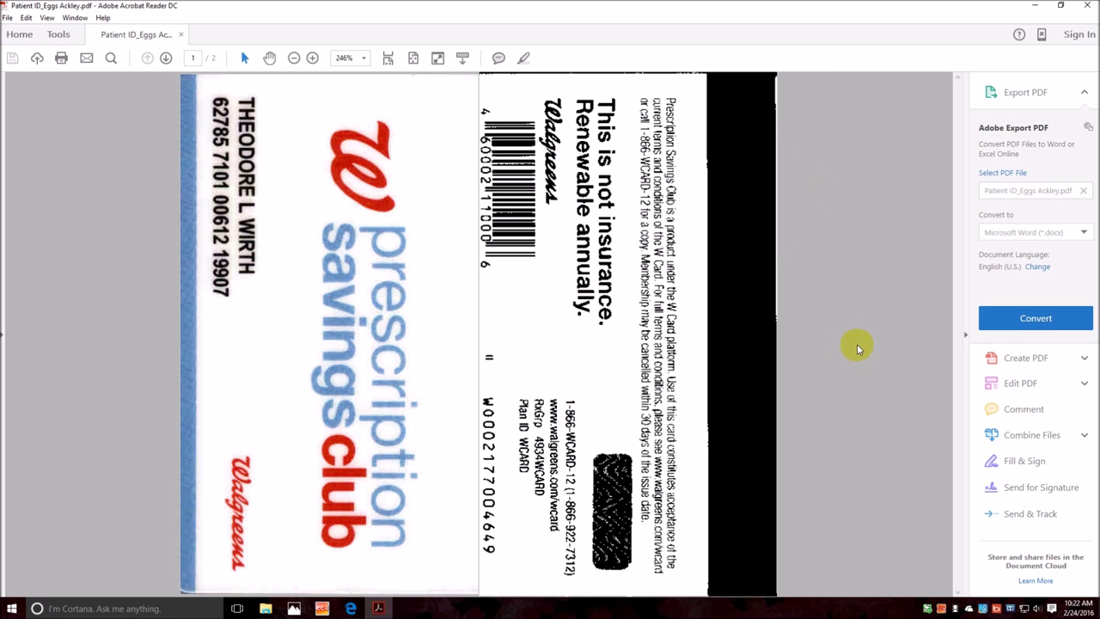
Examine the legibility of the member number on the card's front and the barcode digits on its back.
{"action": "left_click_drag", "start_coordinate": [220, 230], "coordinate": [219, 247]}
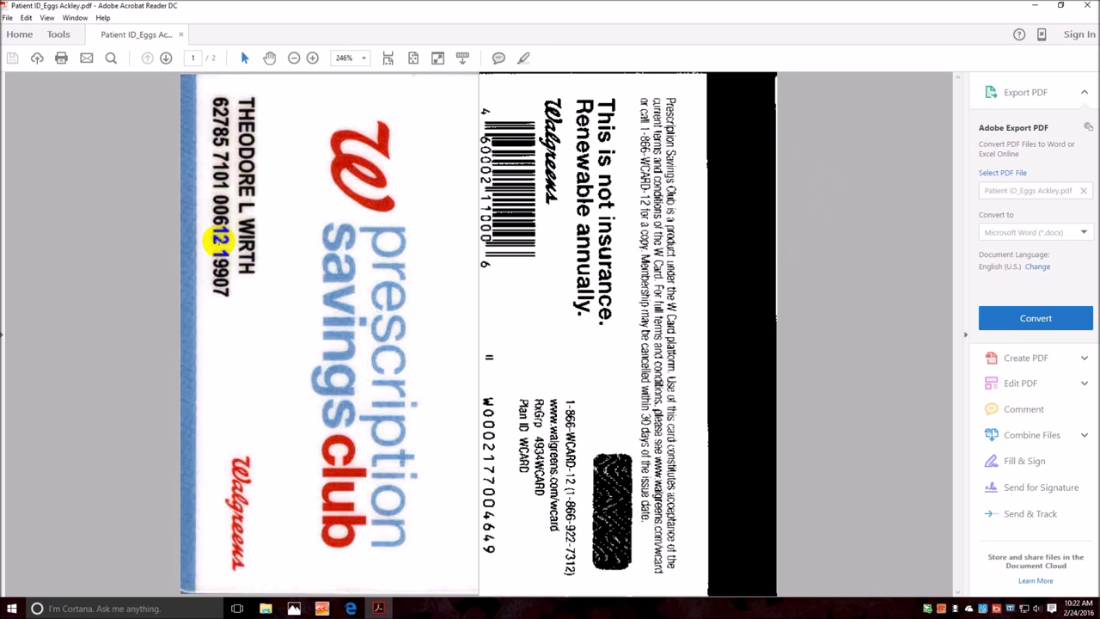
{"action": "left_click", "coordinate": [804, 303]}
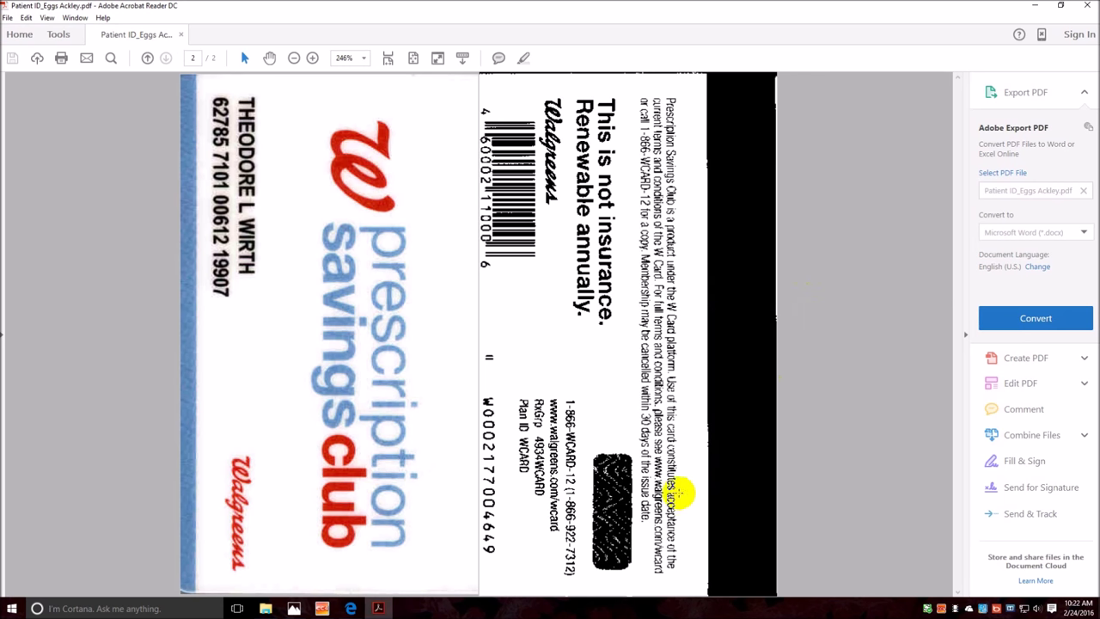
{"action": "left_click_drag", "start_coordinate": [489, 170], "coordinate": [486, 183]}
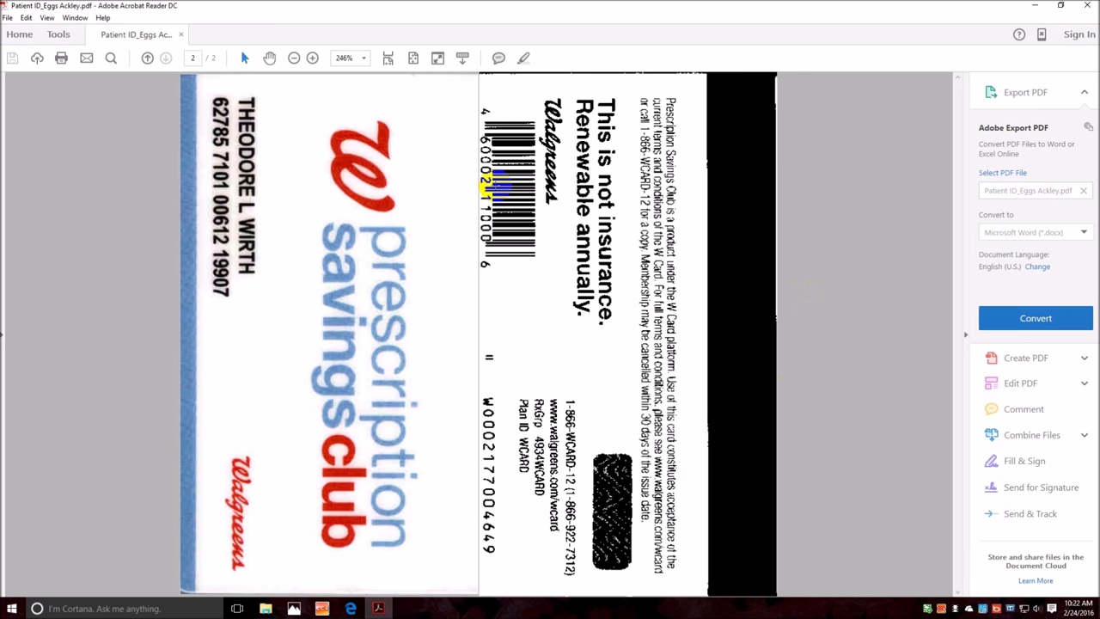
{"action": "left_click", "coordinate": [501, 417]}
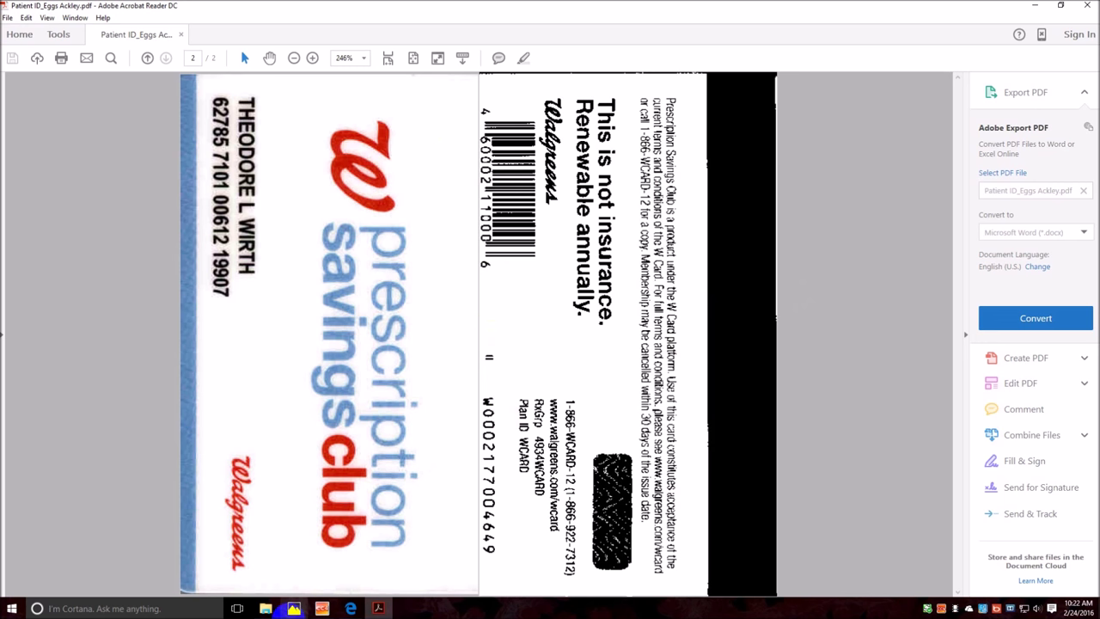
Switch to the scanner's web settings in Edge, open Profile 3 (Patient ID) and set its Quality to Auto 300 dpi.
{"action": "left_click", "coordinate": [351, 609]}
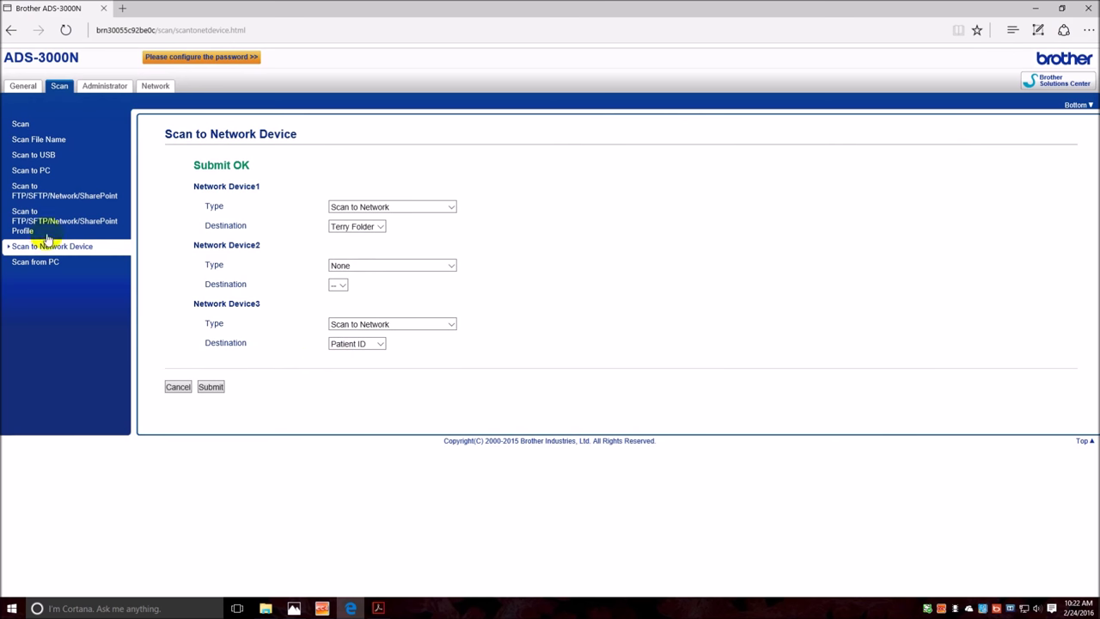
{"action": "left_click", "coordinate": [55, 200]}
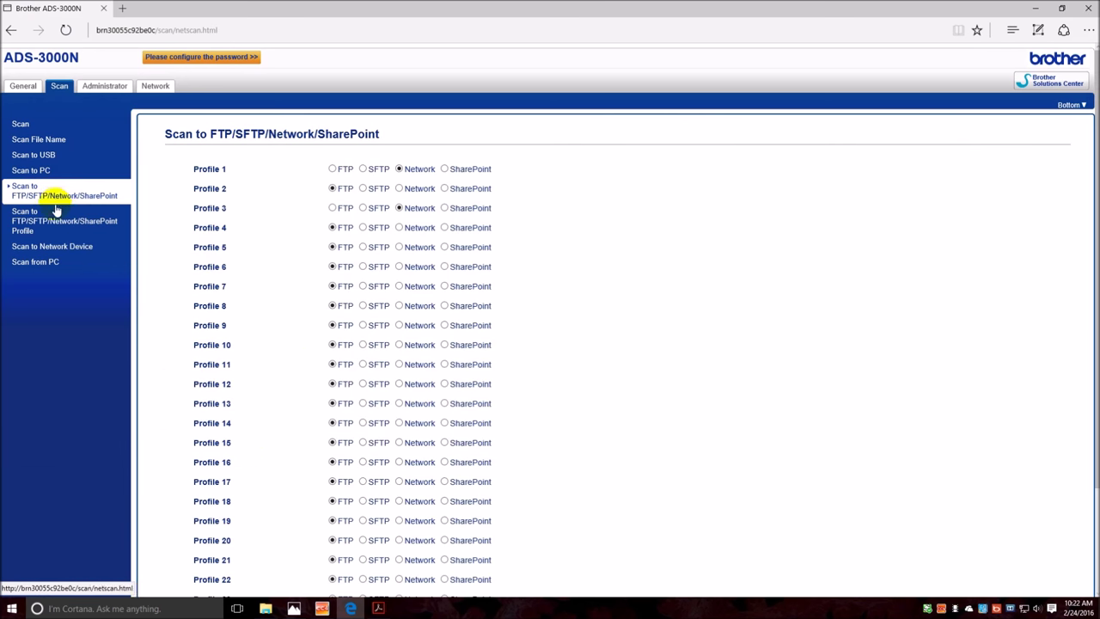
{"action": "left_click", "coordinate": [55, 223]}
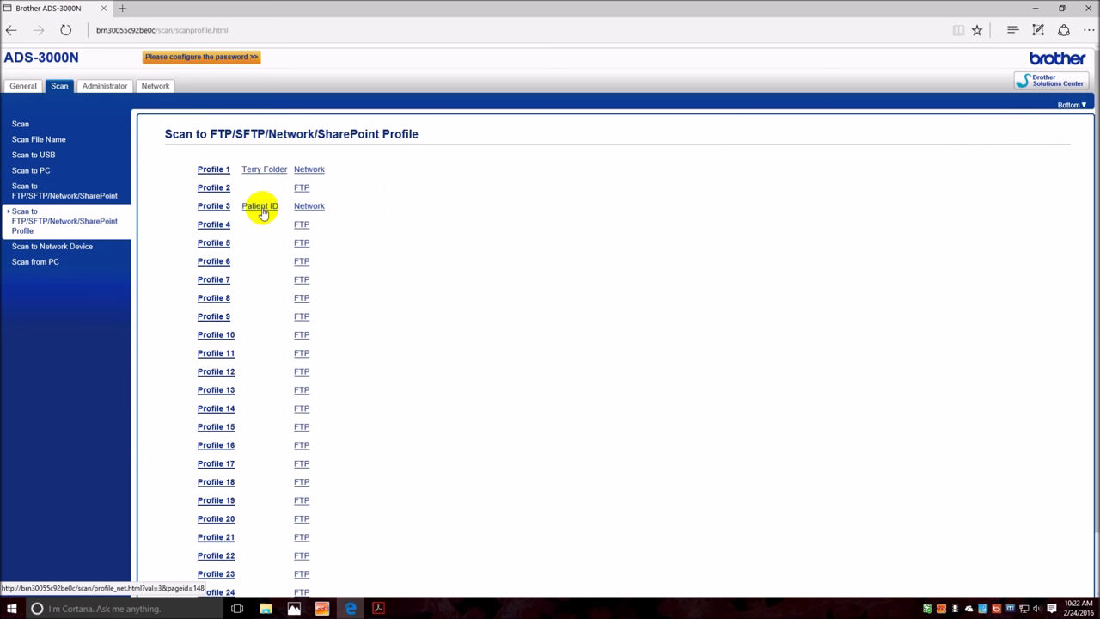
{"action": "left_click", "coordinate": [227, 209]}
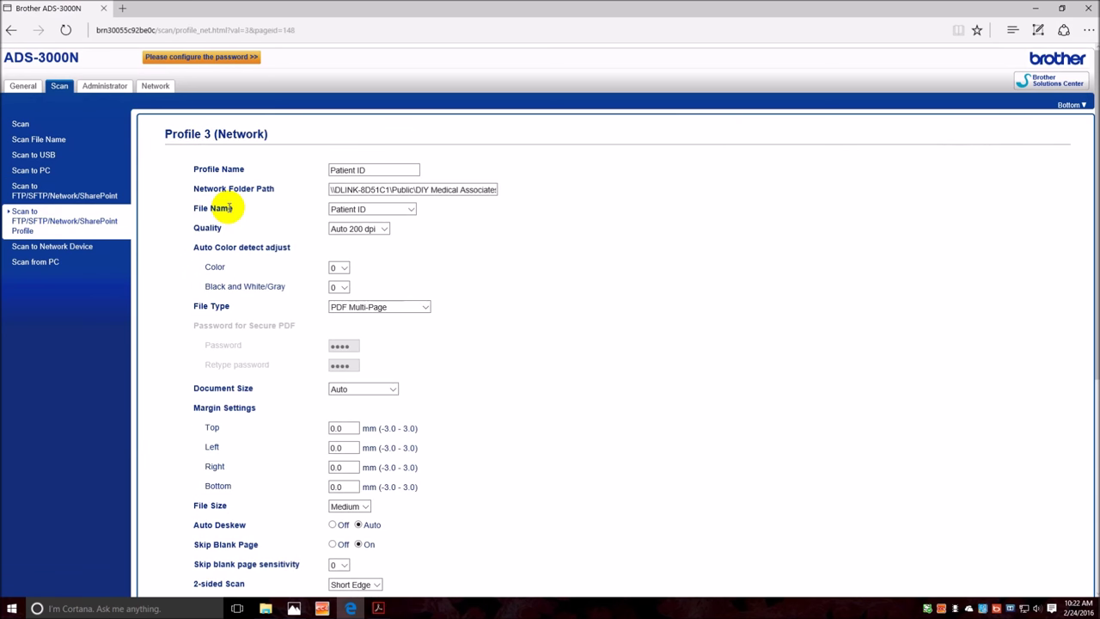
{"action": "left_click", "coordinate": [383, 230]}
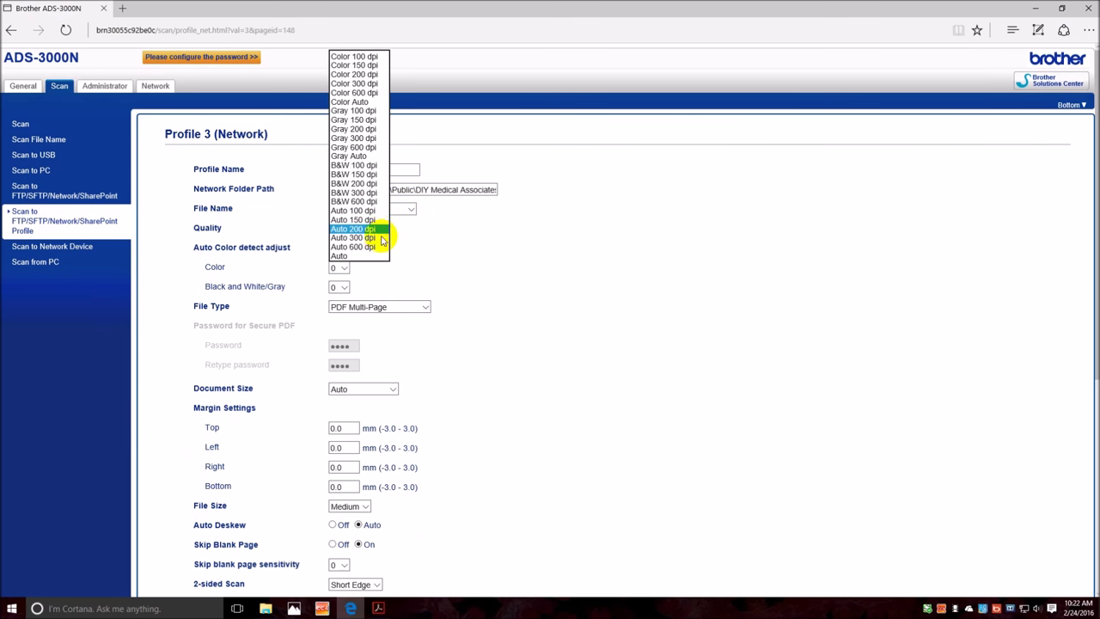
{"action": "left_click", "coordinate": [378, 238]}
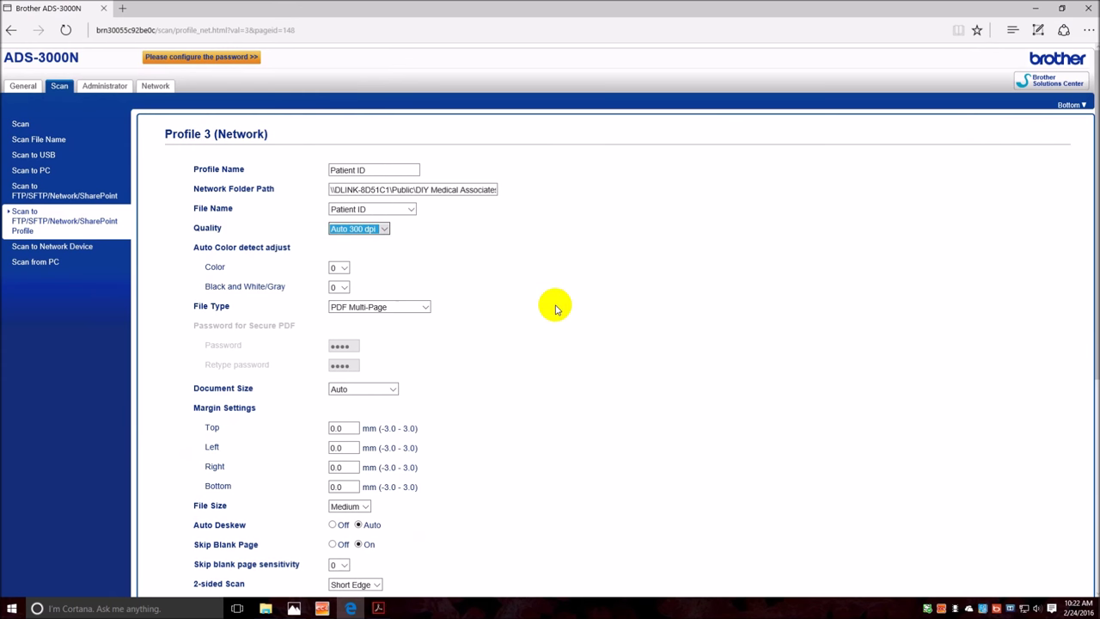
{"action": "scroll", "coordinate": [502, 393], "scroll_direction": "down", "scroll_amount": 3}
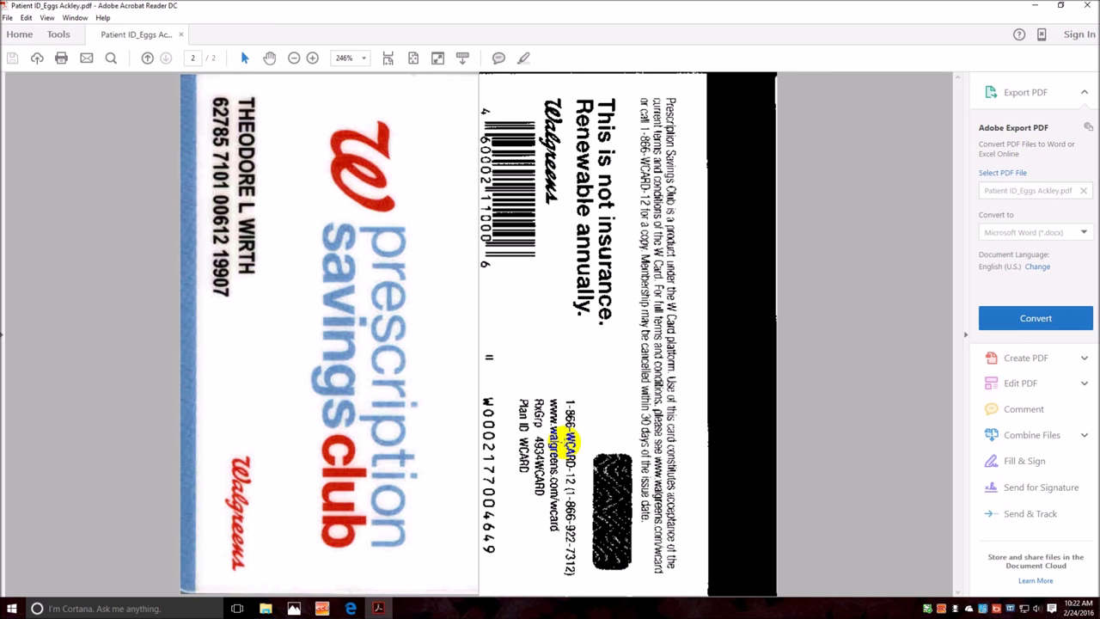
Close the patient ID PDF and the browser, and bring the photo of the scanner's control panel to the front.
{"action": "left_click", "coordinate": [757, 408]}
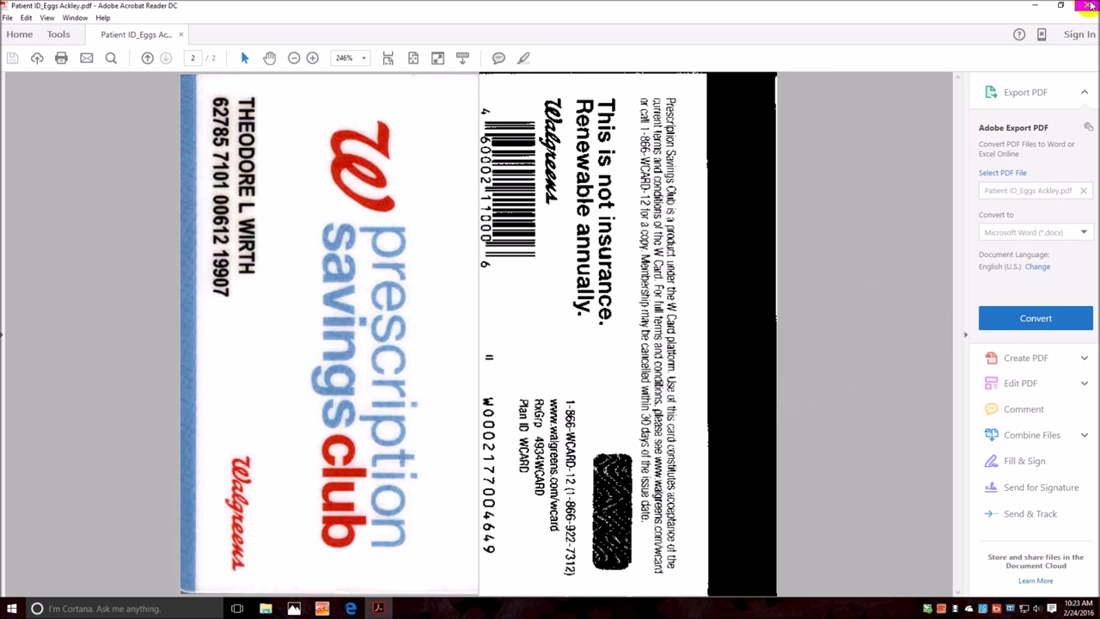
{"action": "left_click", "coordinate": [1090, 5]}
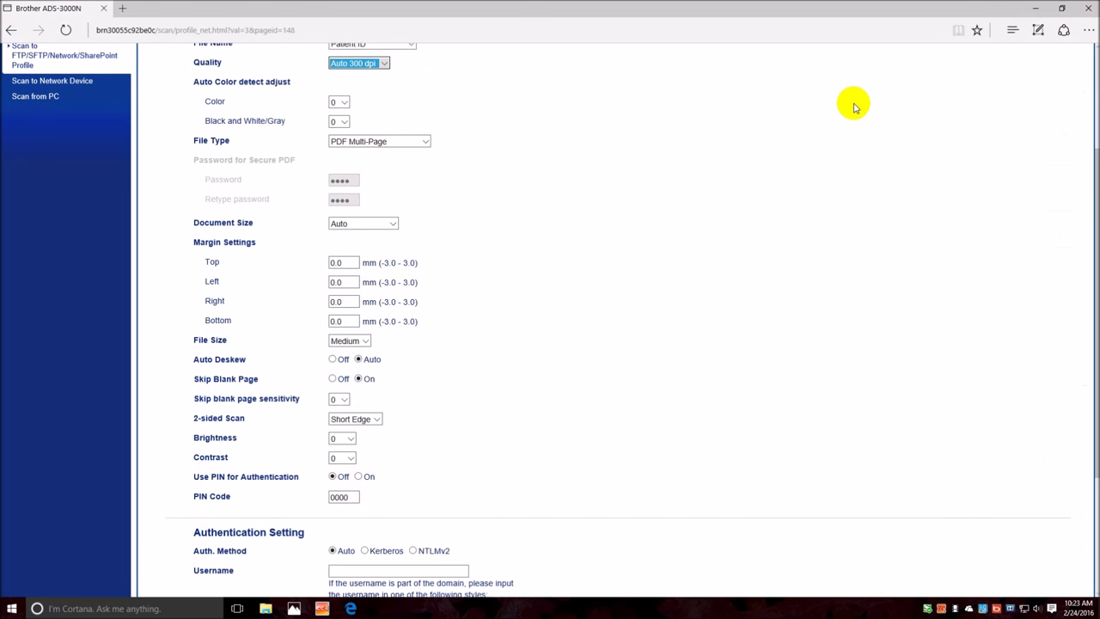
{"action": "left_click", "coordinate": [1089, 8]}
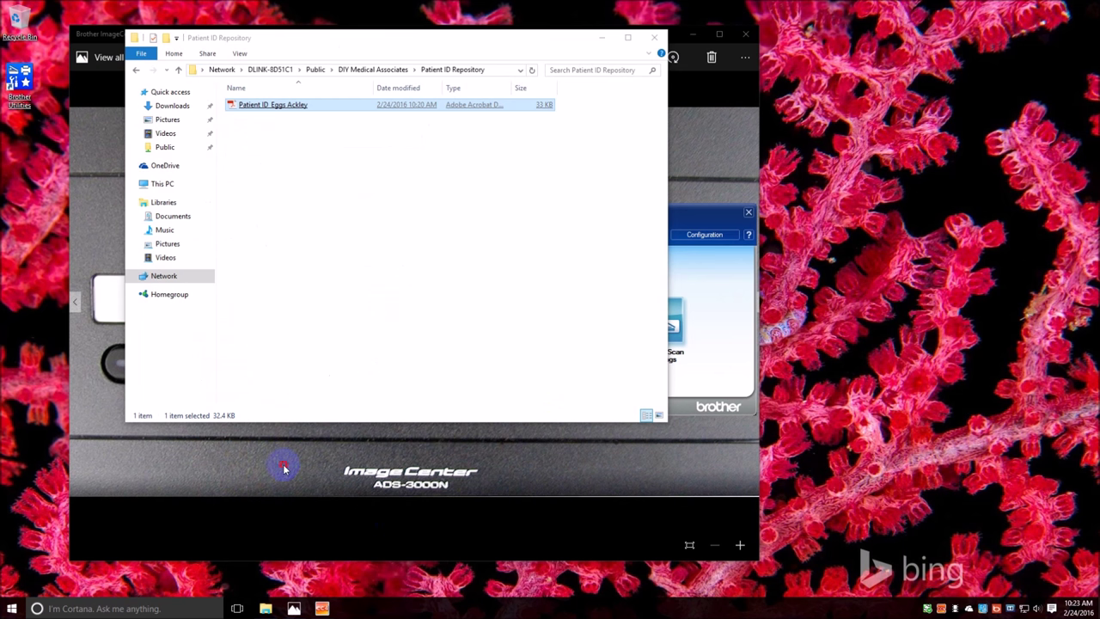
{"action": "left_click", "coordinate": [283, 469]}
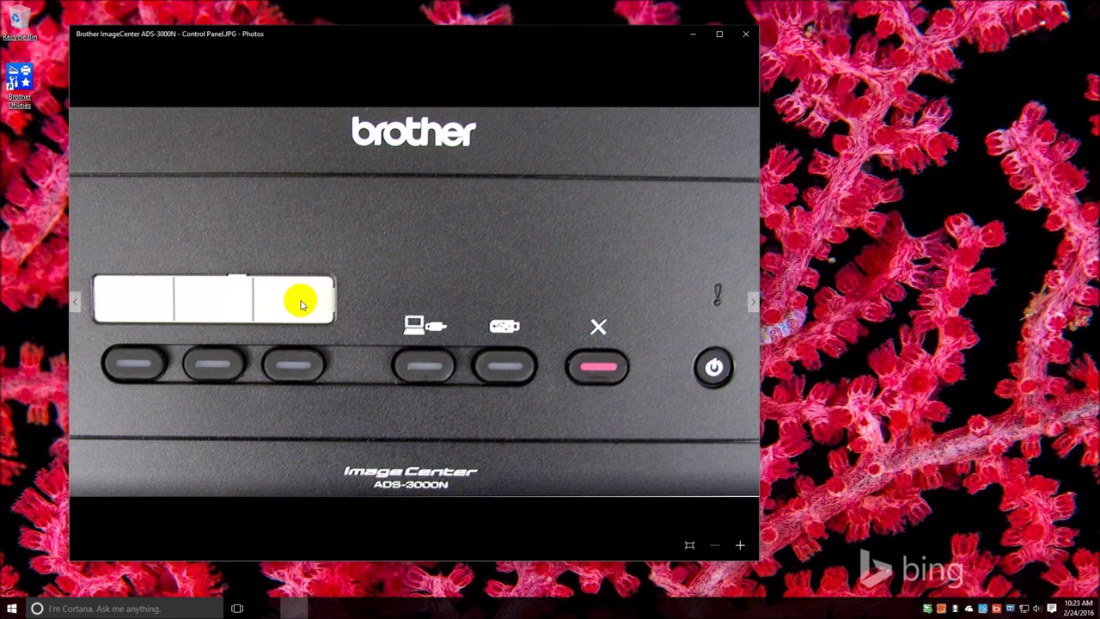
{"action": "left_click", "coordinate": [377, 311]}
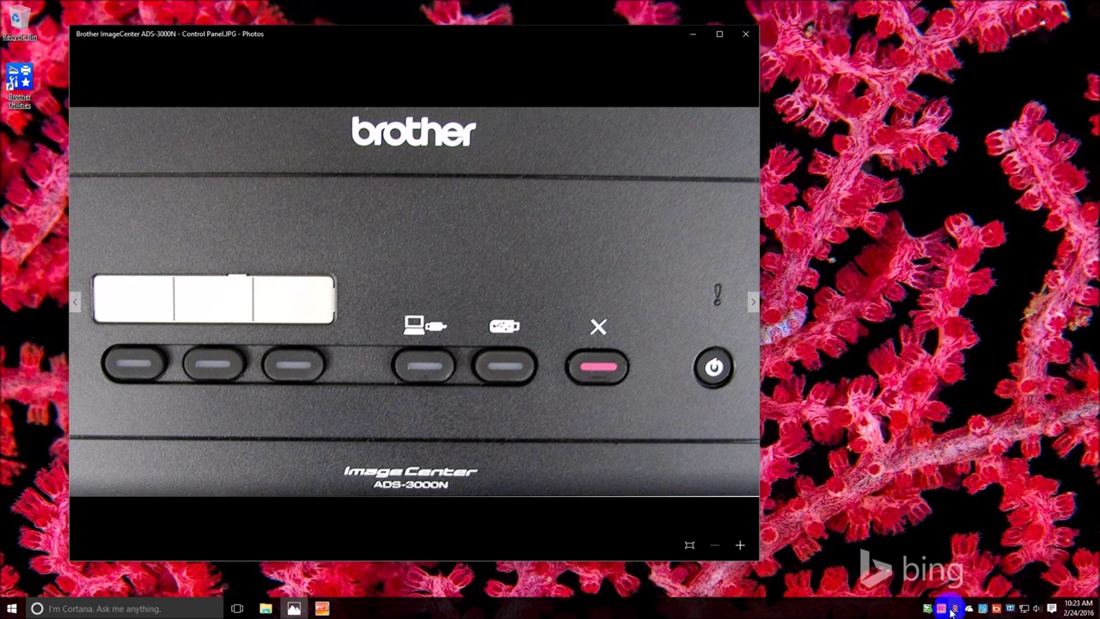
Switch to ControlCenter4 and review its Scan options for the ADS-3000N.
{"action": "left_click", "coordinate": [321, 608]}
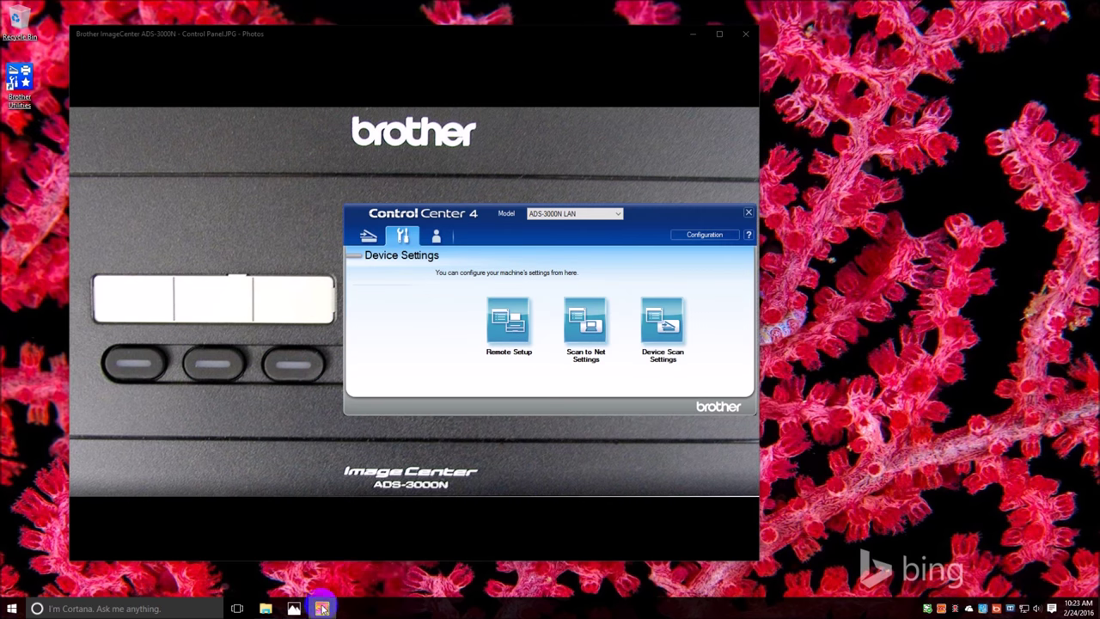
{"action": "left_click", "coordinate": [368, 235]}
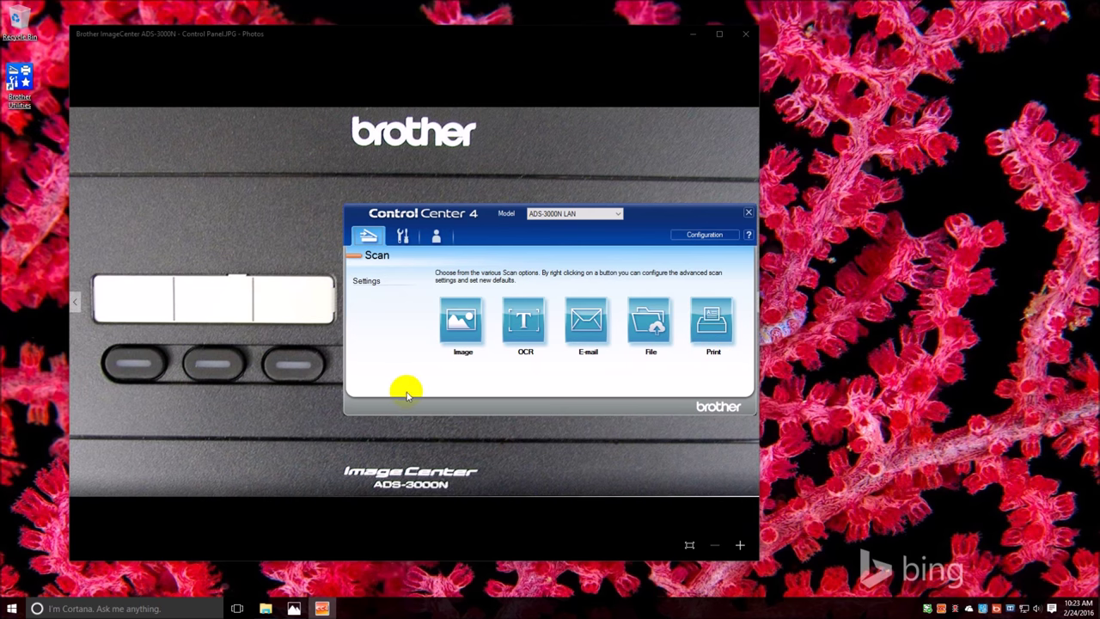
{"action": "mouse_move", "coordinate": [472, 345]}
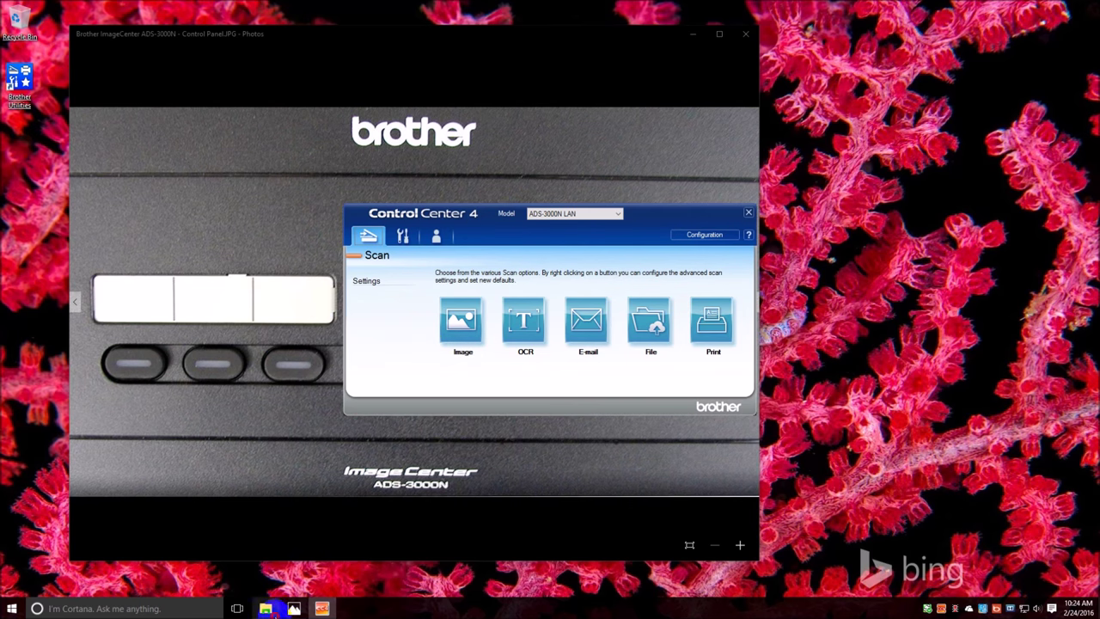
In File Explorer, open the ControlCenter4 folder under Pictures and check its Scan and Email folders.
{"action": "left_click", "coordinate": [266, 609]}
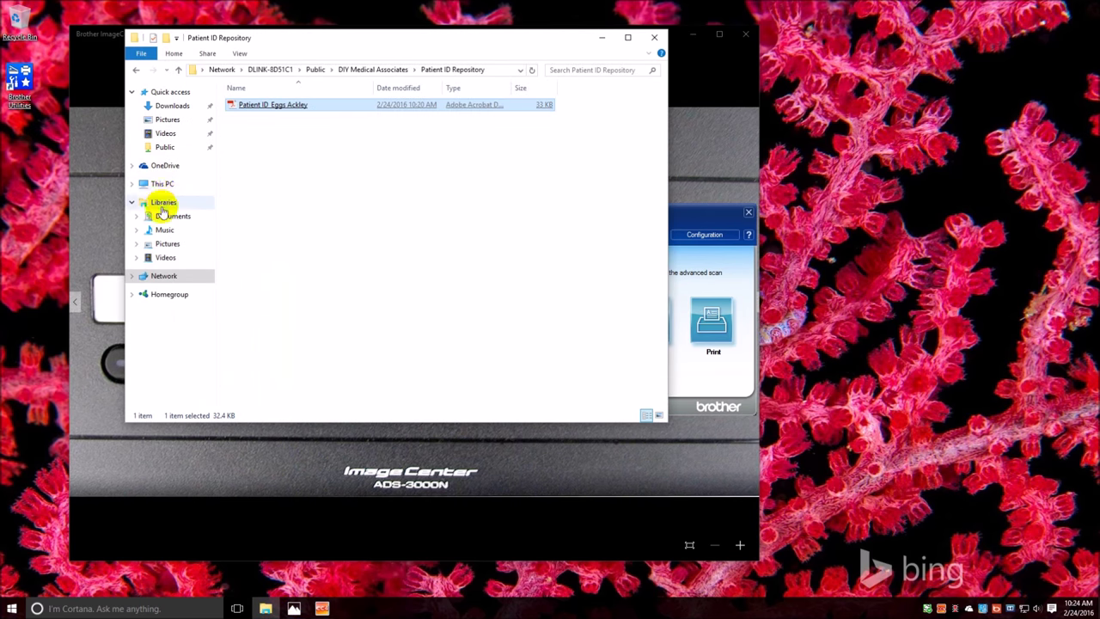
{"action": "left_click", "coordinate": [176, 126]}
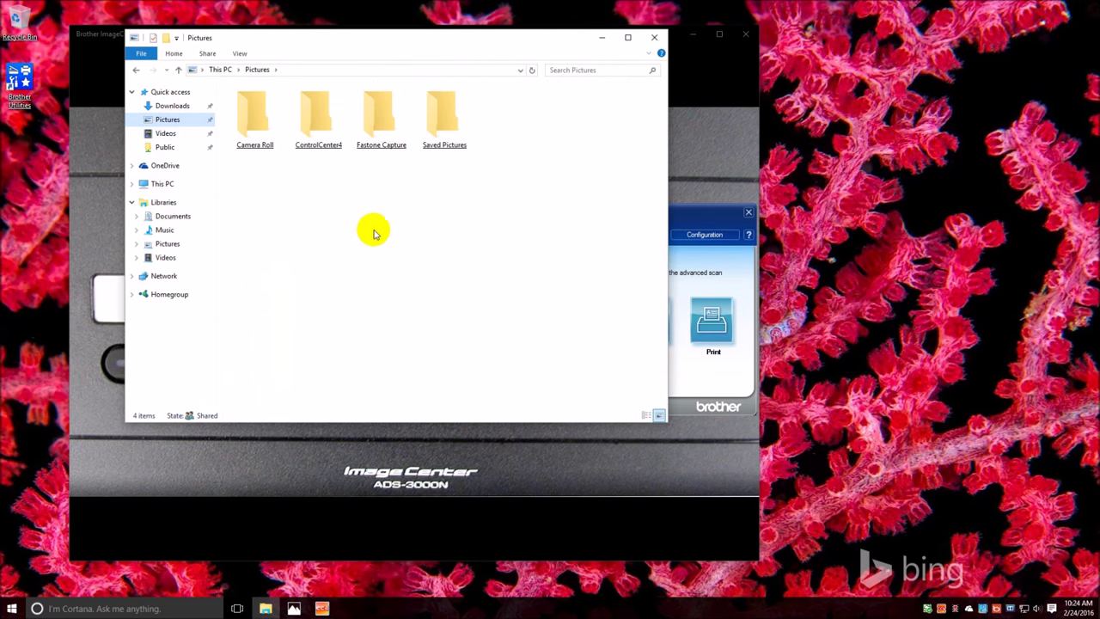
{"action": "double_click", "coordinate": [326, 140]}
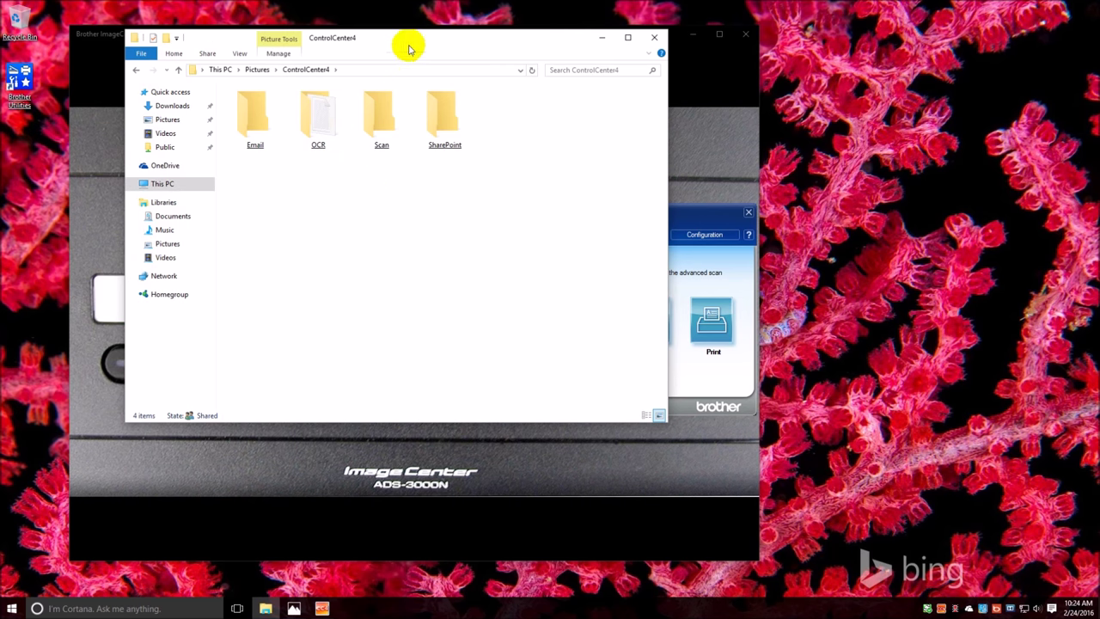
{"action": "left_click_drag", "start_coordinate": [408, 44], "coordinate": [472, 147]}
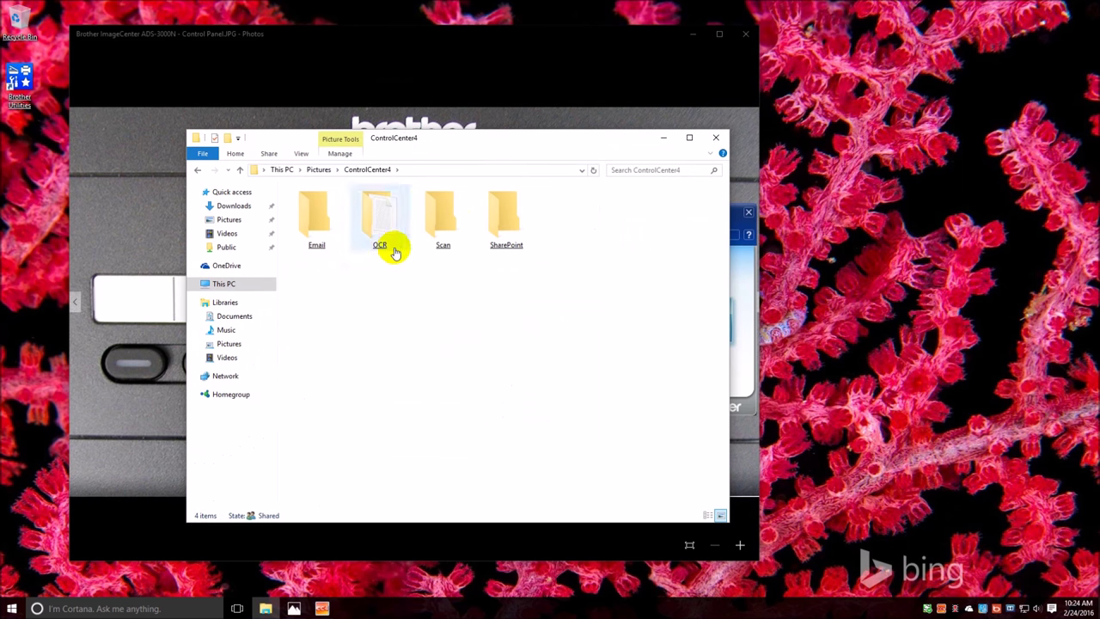
{"action": "left_click", "coordinate": [446, 250]}
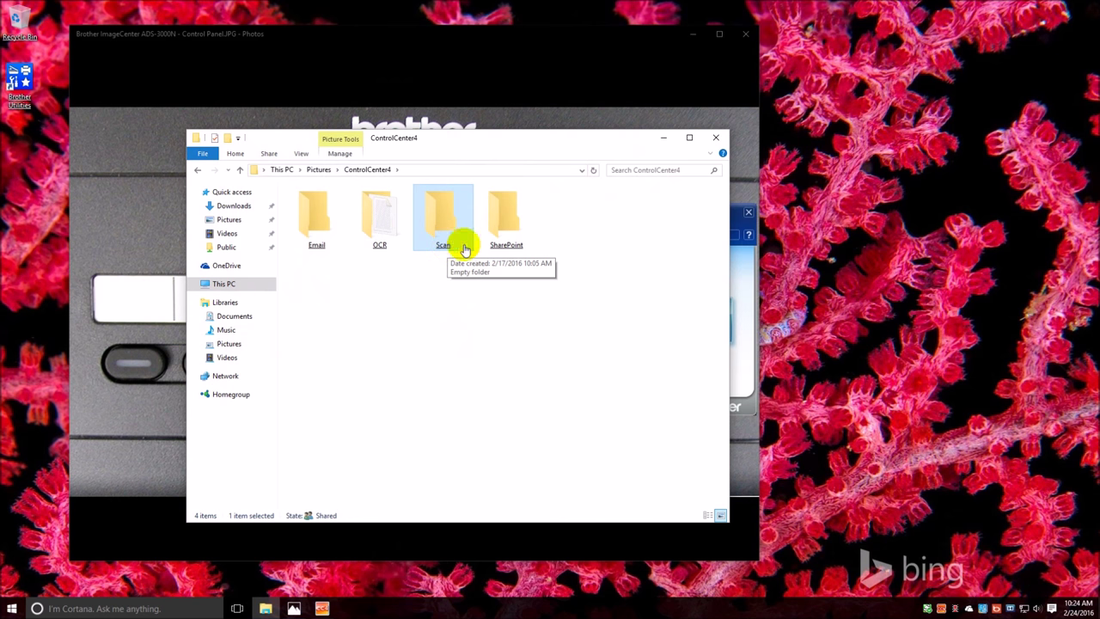
{"action": "left_click", "coordinate": [337, 244]}
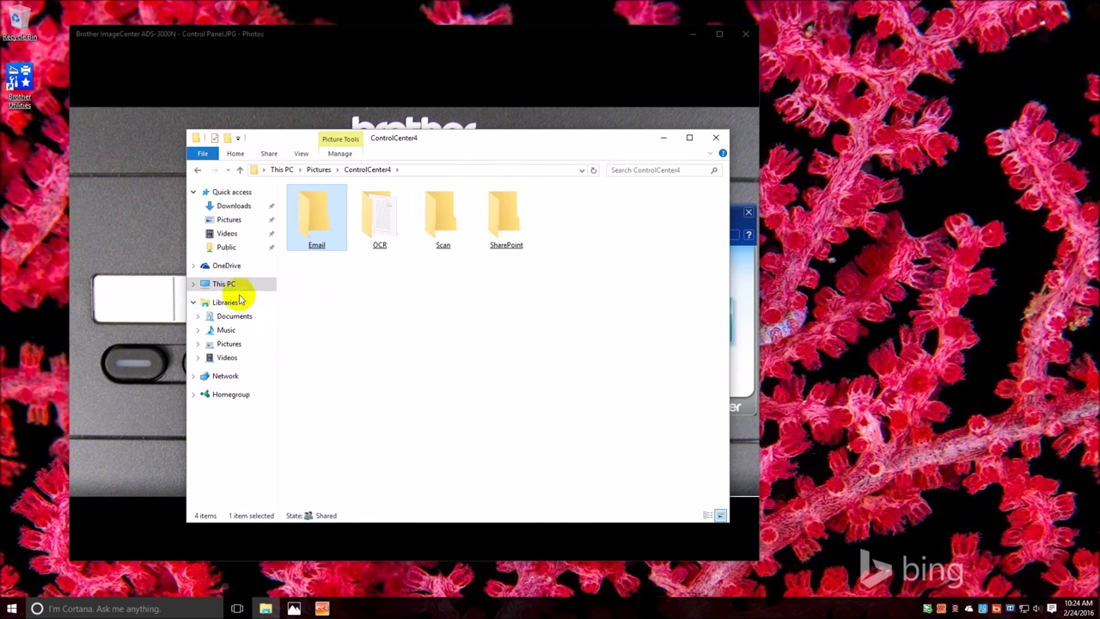
Browse the Pictures and Documents libraries as possible locations for scanned files.
{"action": "left_click", "coordinate": [231, 344]}
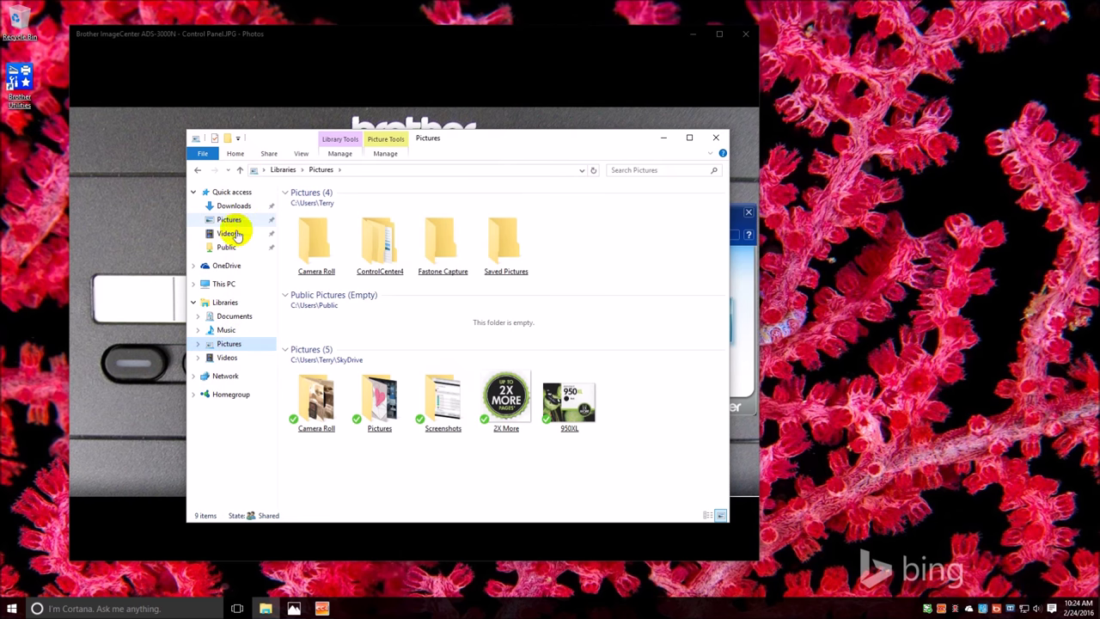
{"action": "left_click", "coordinate": [236, 317]}
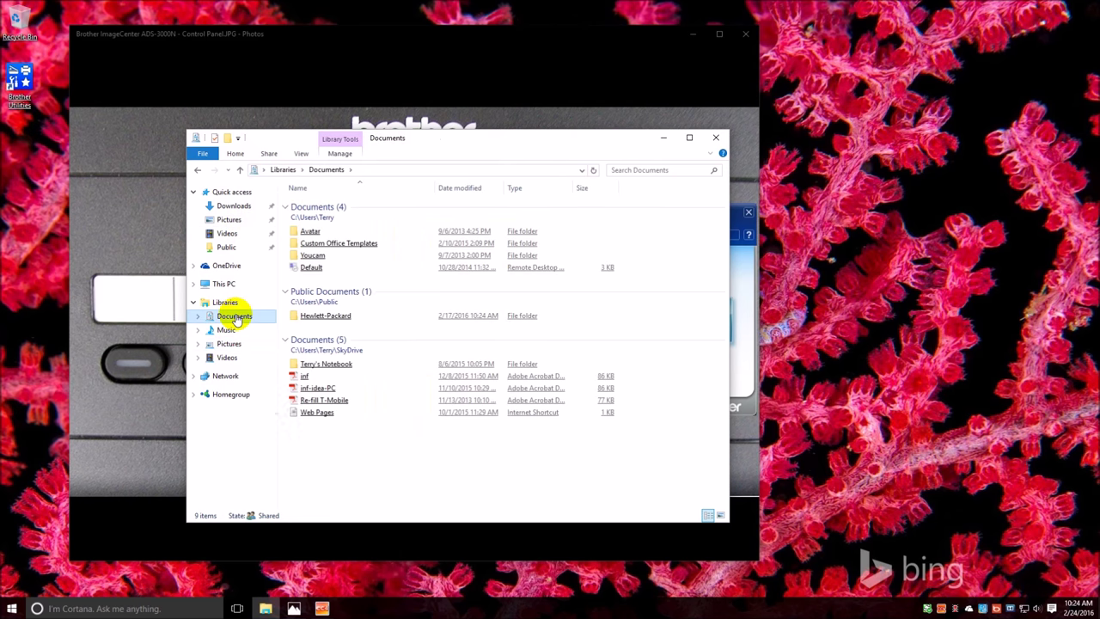
Close File Explorer and review the file type and target application choices in ControlCenter4's Image scan settings, without scanning.
{"action": "left_click", "coordinate": [719, 137]}
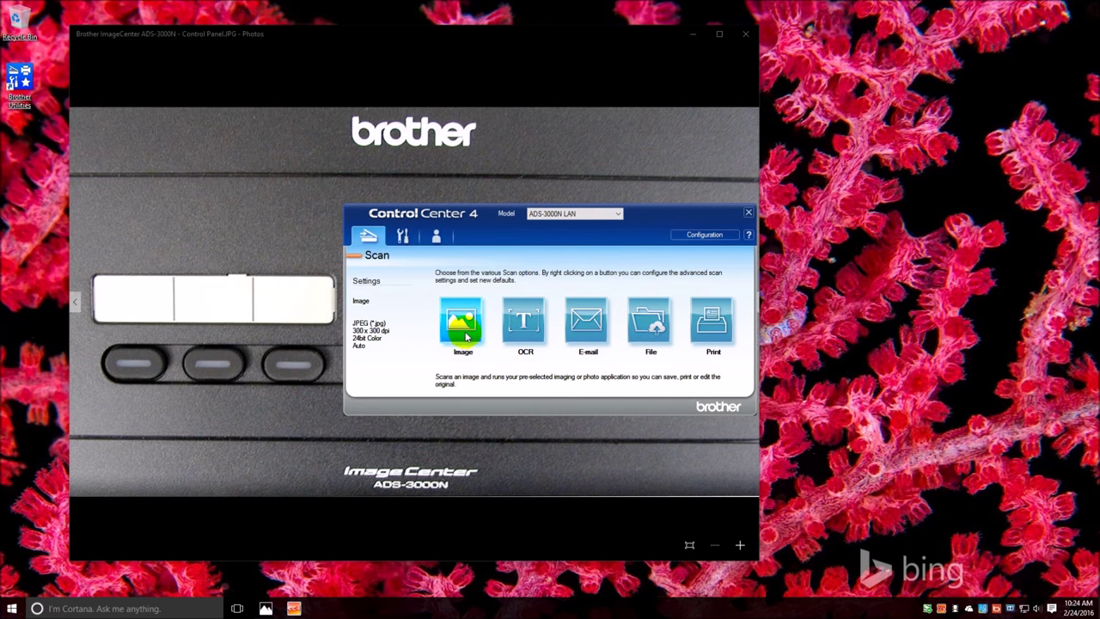
{"action": "left_click", "coordinate": [465, 332]}
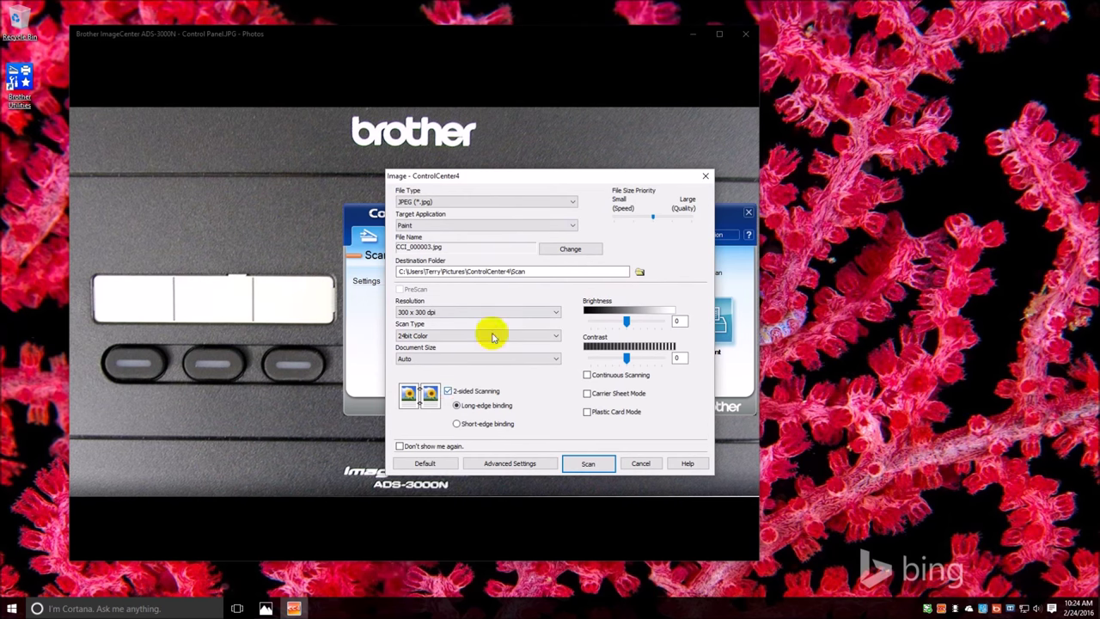
{"action": "left_click", "coordinate": [571, 203]}
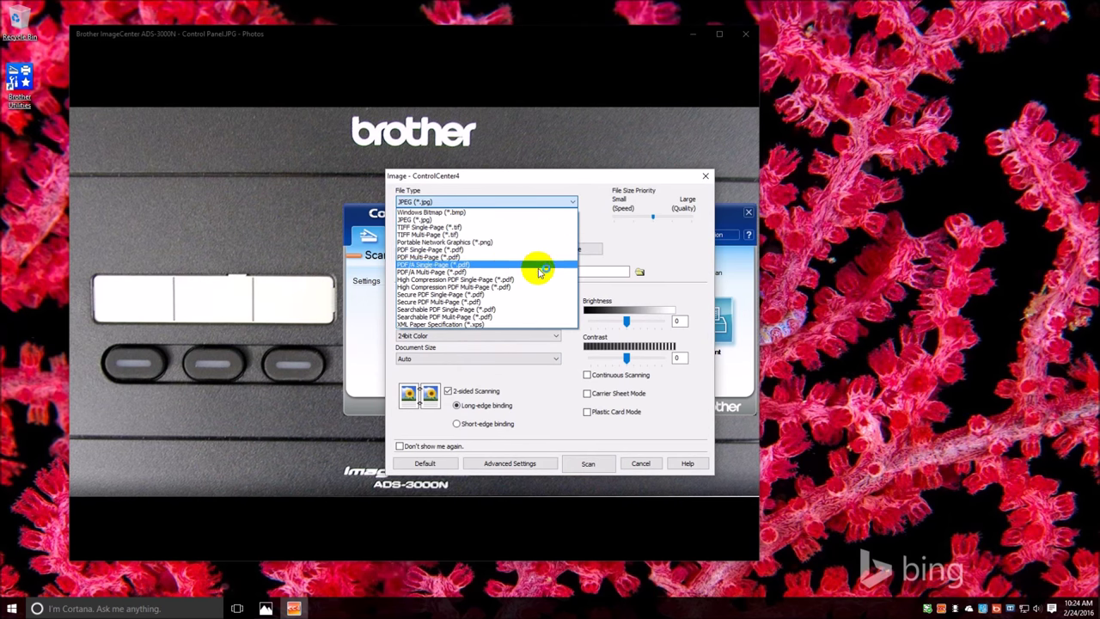
{"action": "left_click", "coordinate": [677, 253]}
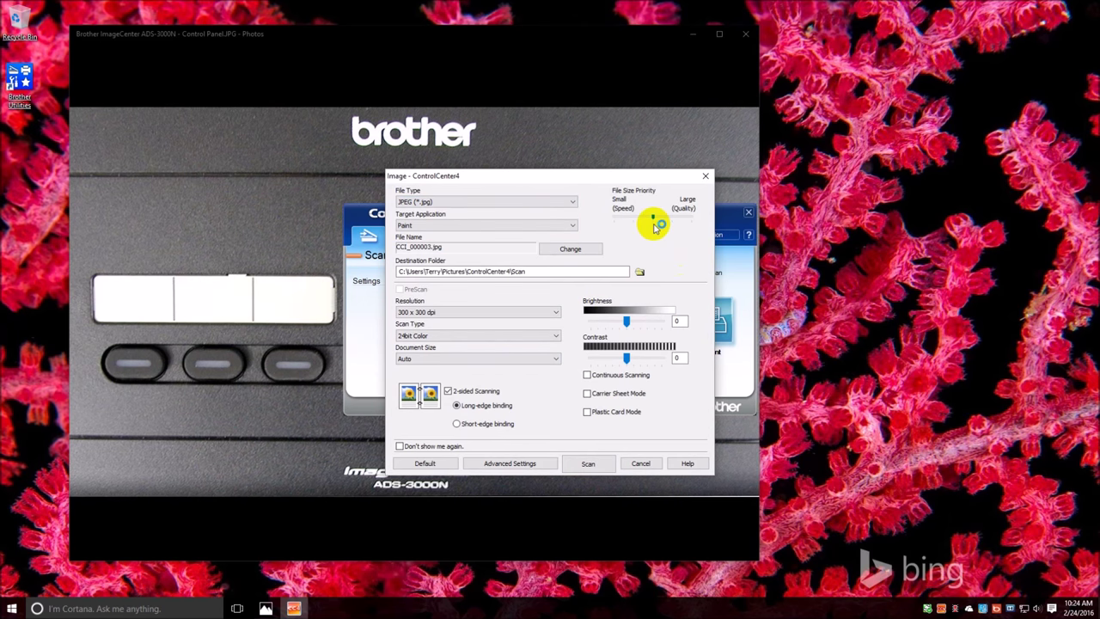
{"action": "left_click", "coordinate": [573, 227]}
{"action": "left_click", "coordinate": [570, 224]}
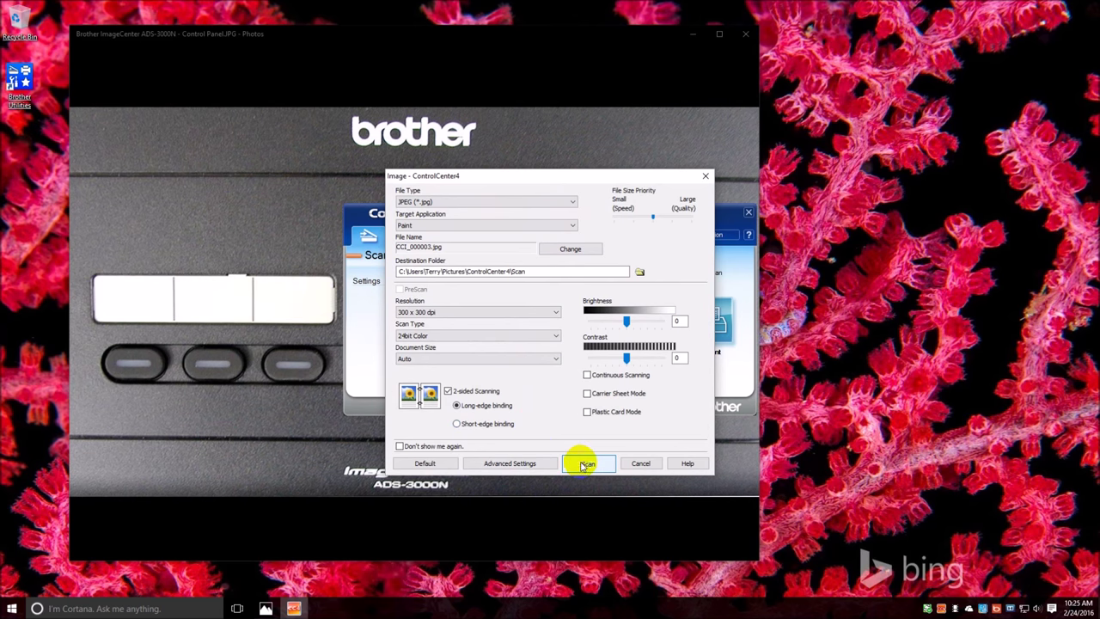
{"action": "left_click", "coordinate": [637, 465]}
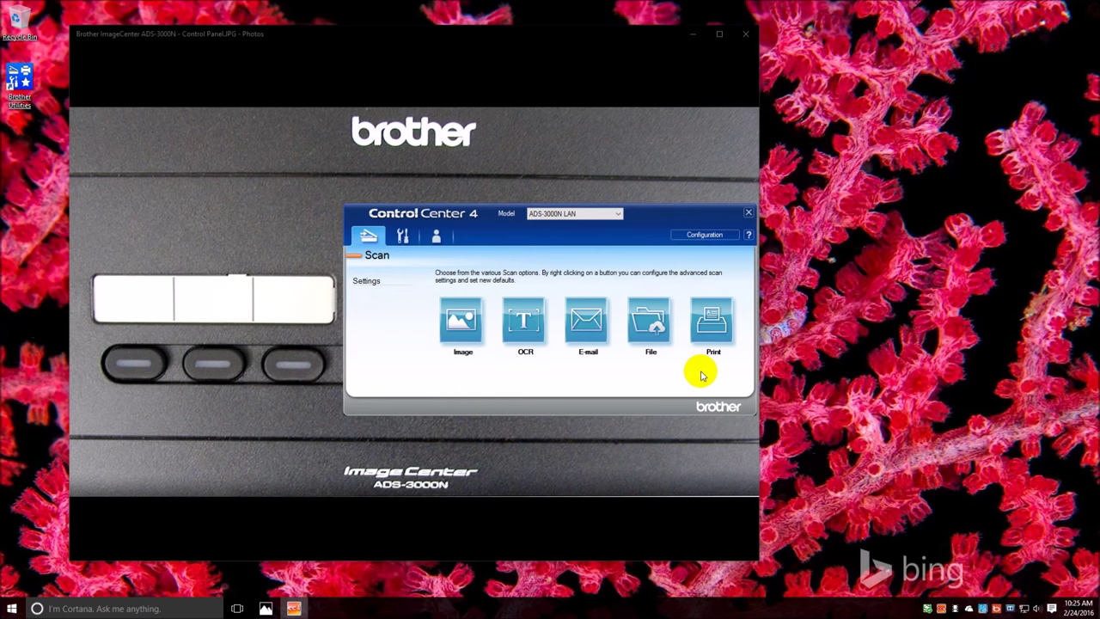
Switch ControlCenter4 from Advanced Mode to Home Mode.
{"action": "left_click", "coordinate": [705, 235]}
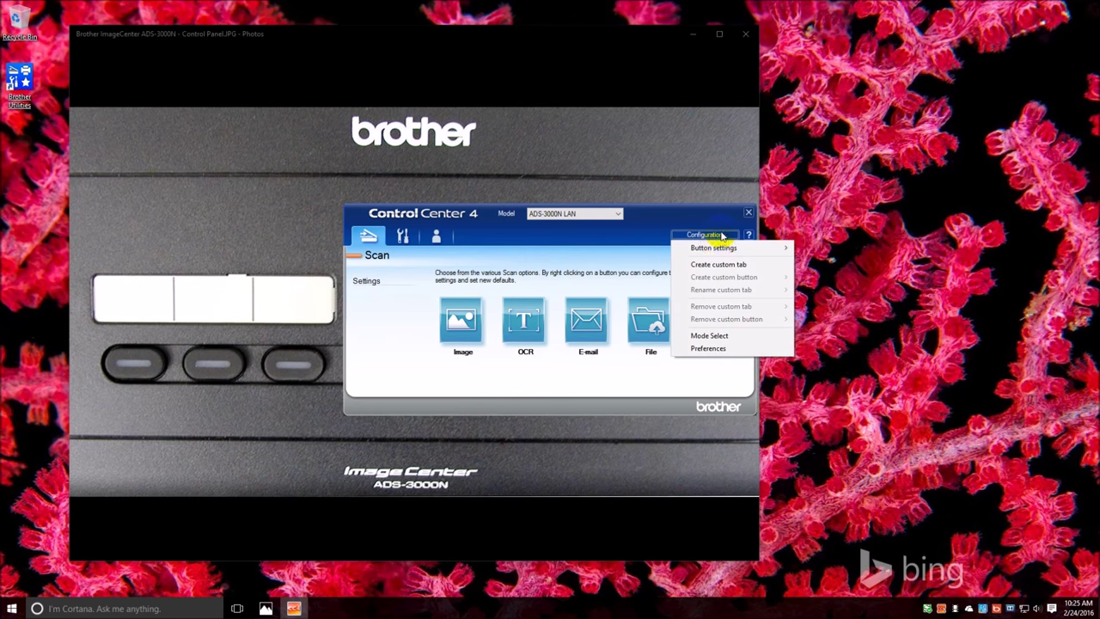
{"action": "left_click", "coordinate": [710, 337]}
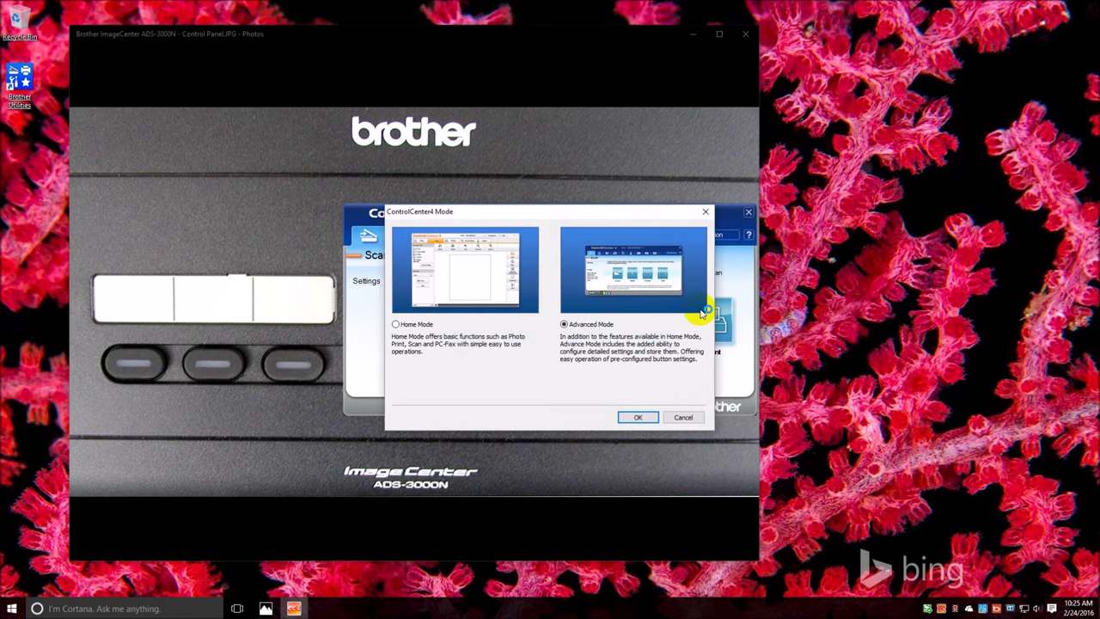
{"action": "left_click", "coordinate": [397, 325]}
{"action": "left_click", "coordinate": [636, 417]}
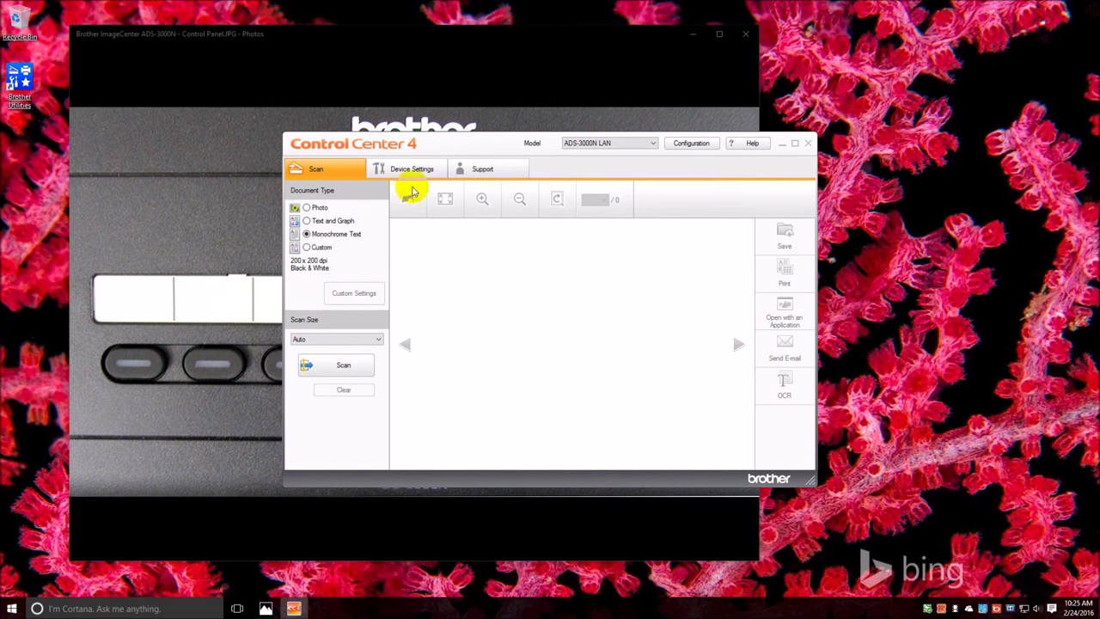
Review the Device Settings and Scan pages in Home Mode, including the Scan to Net Settings description, and close ControlCenter4.
{"action": "left_click", "coordinate": [416, 173]}
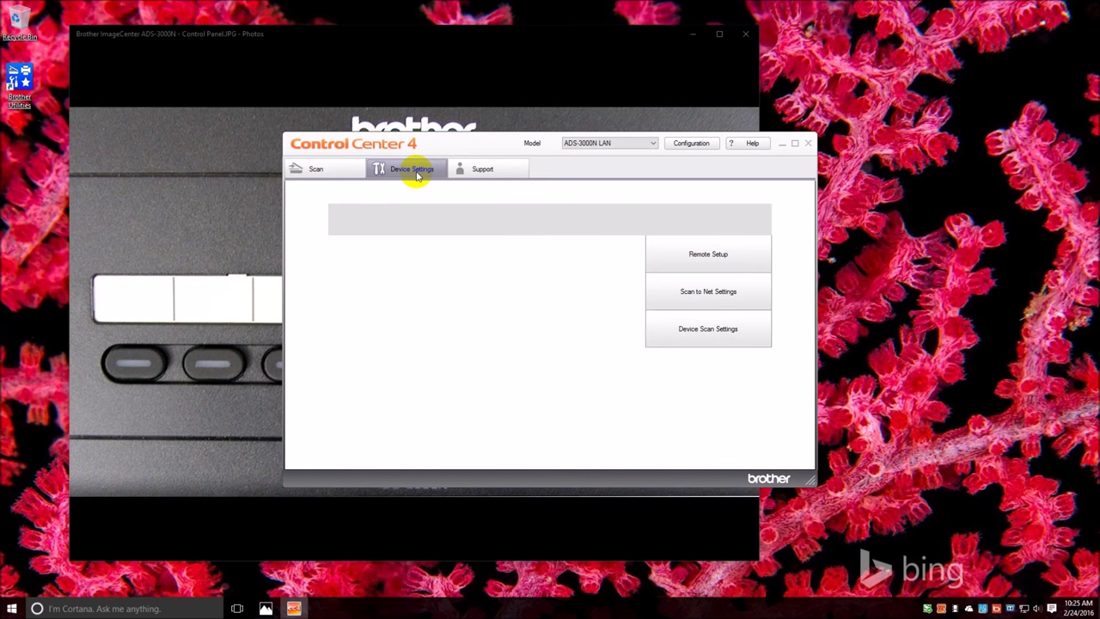
{"action": "mouse_move", "coordinate": [729, 300]}
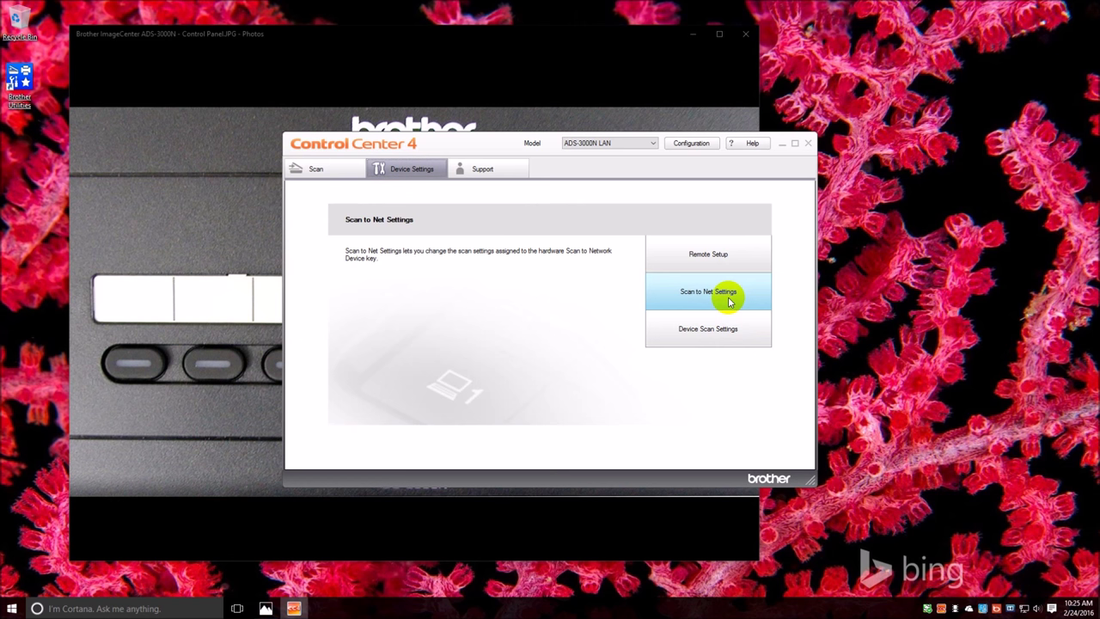
{"action": "left_click", "coordinate": [301, 173]}
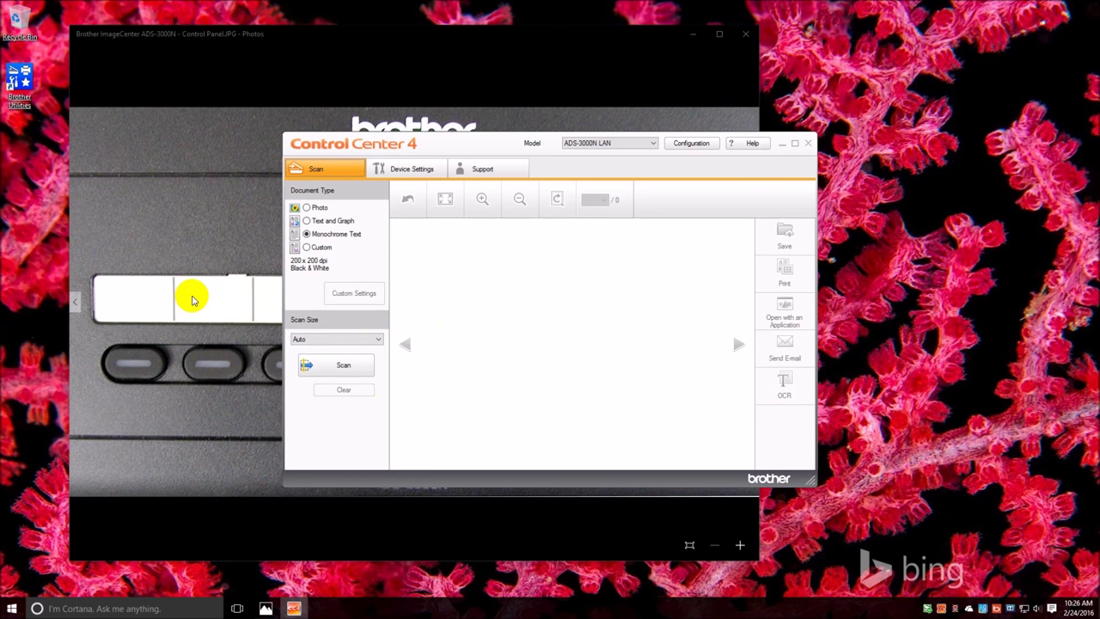
{"action": "left_click", "coordinate": [809, 146]}
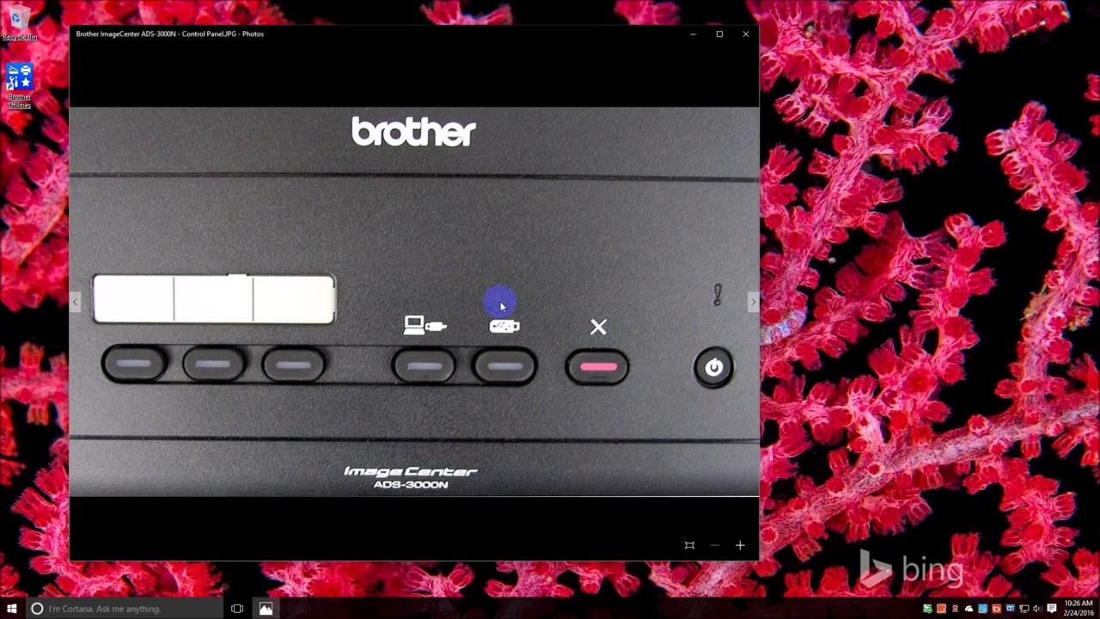